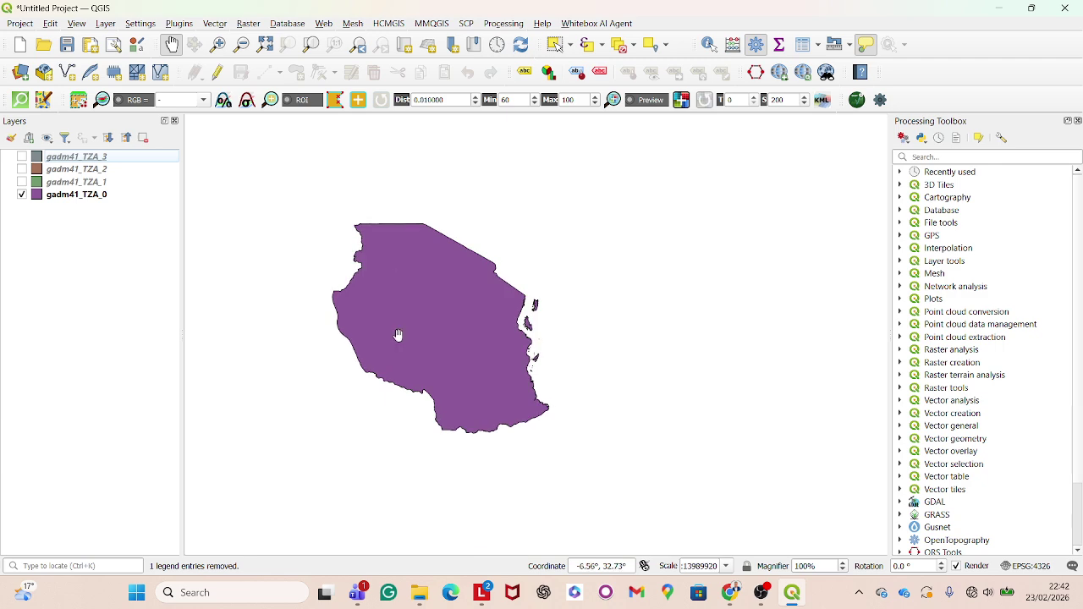
Step: Make the gadm41_TZA_1, gadm41_TZA_2 and gadm41_TZA_3 layers visible on the map
scroll(397, 339, up, 1)
scroll(405, 323, down, 1)
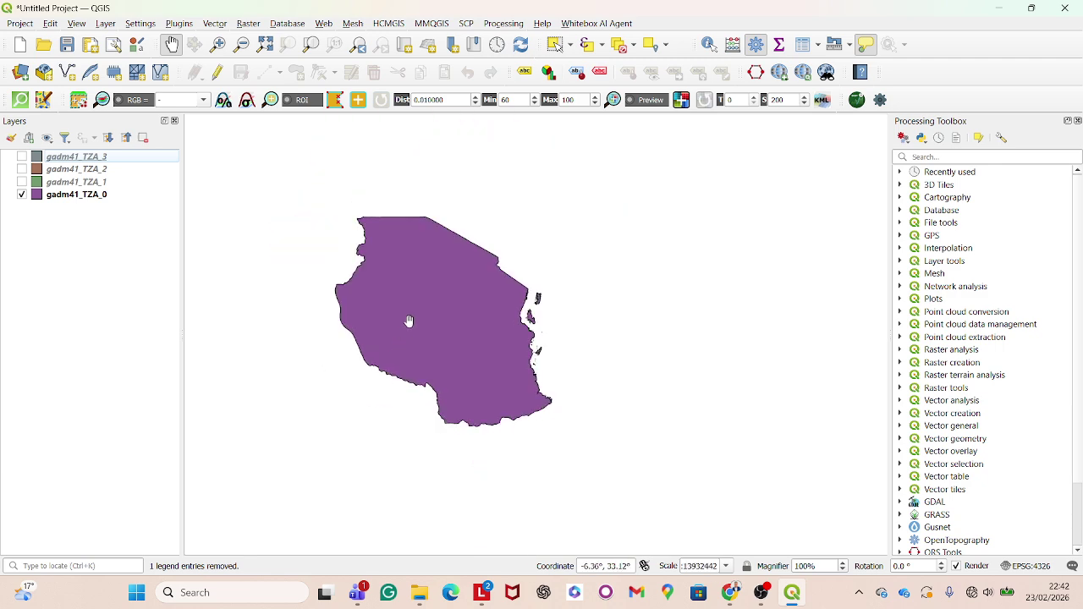
scroll(409, 323, up, 1)
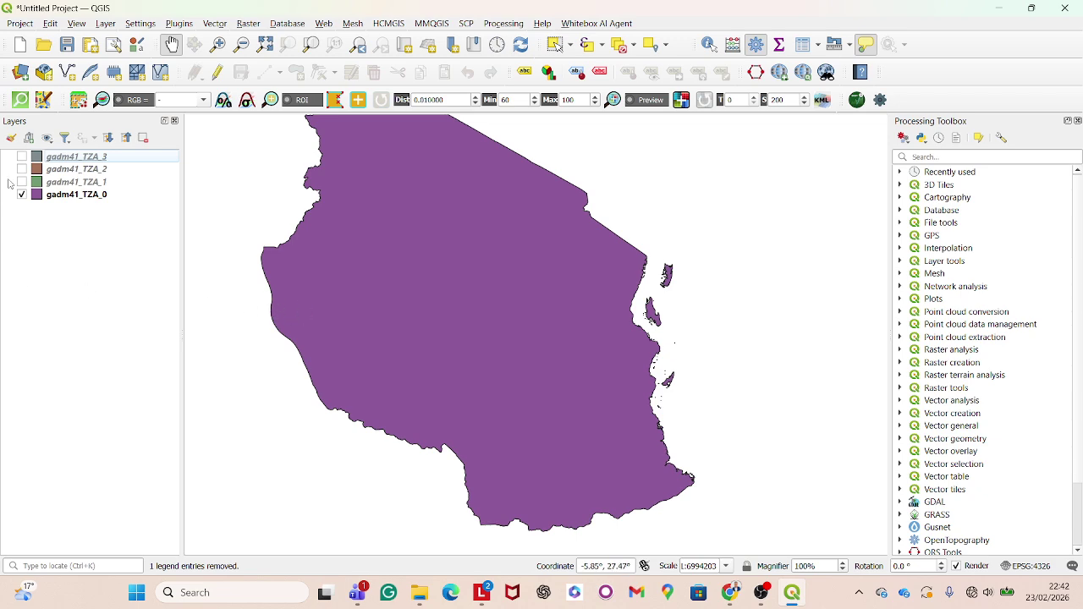
click(22, 182)
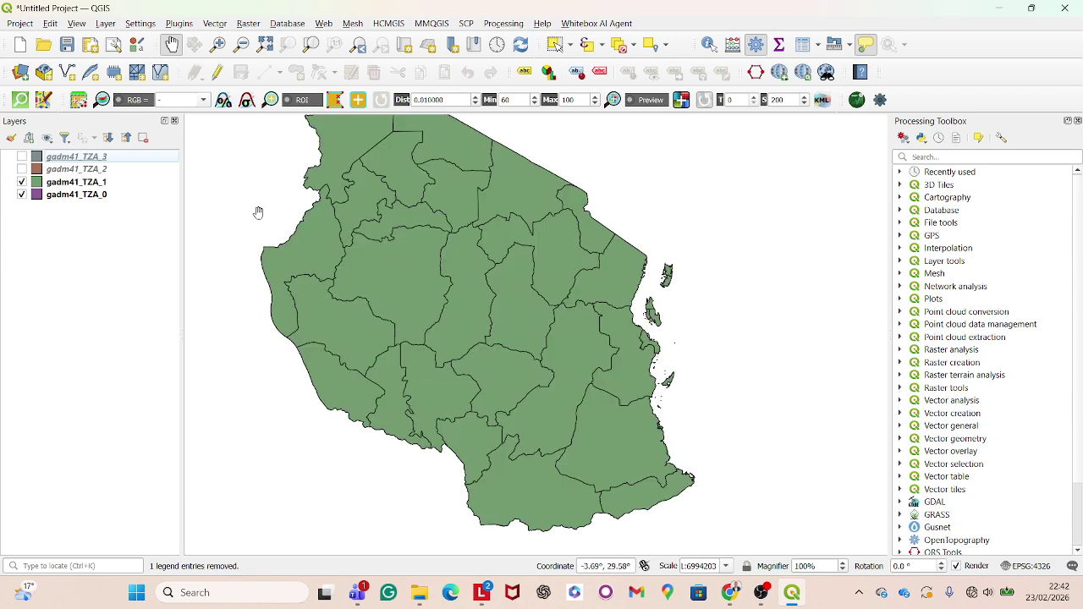
click(22, 169)
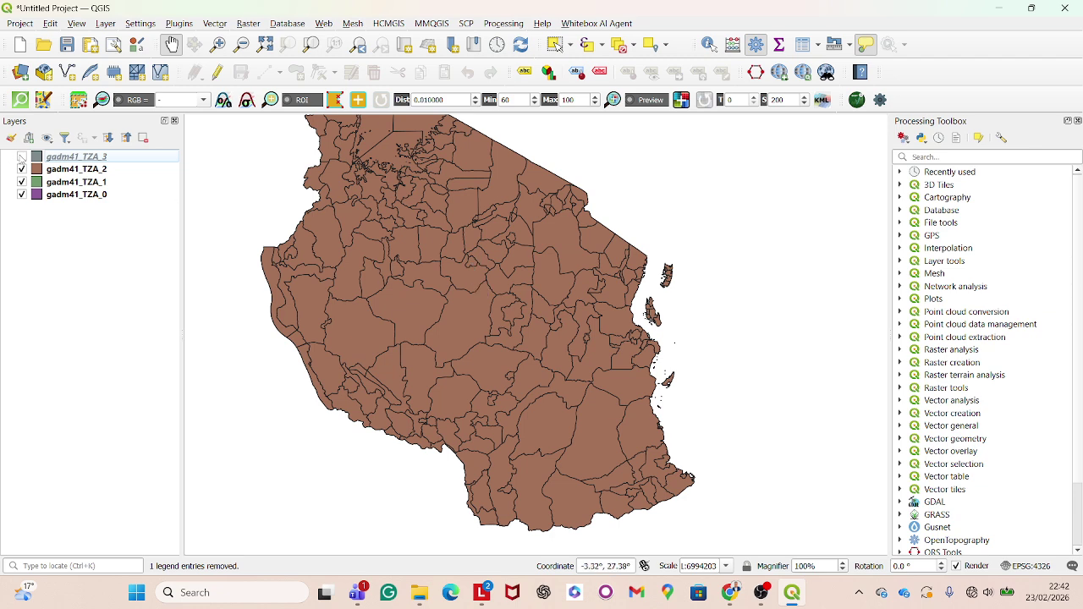
click(21, 158)
scroll(404, 328, down, 1)
scroll(405, 328, up, 1)
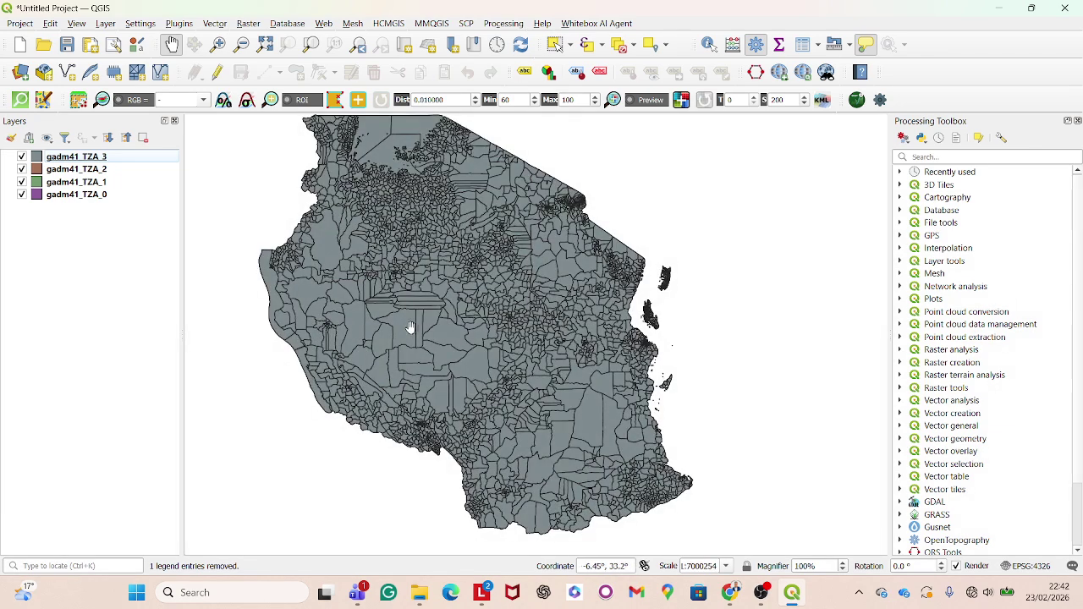
Step: Search the Processing Toolbox for "CE" to locate the Centroids tool
mouse_move(438, 340)
click(214, 24)
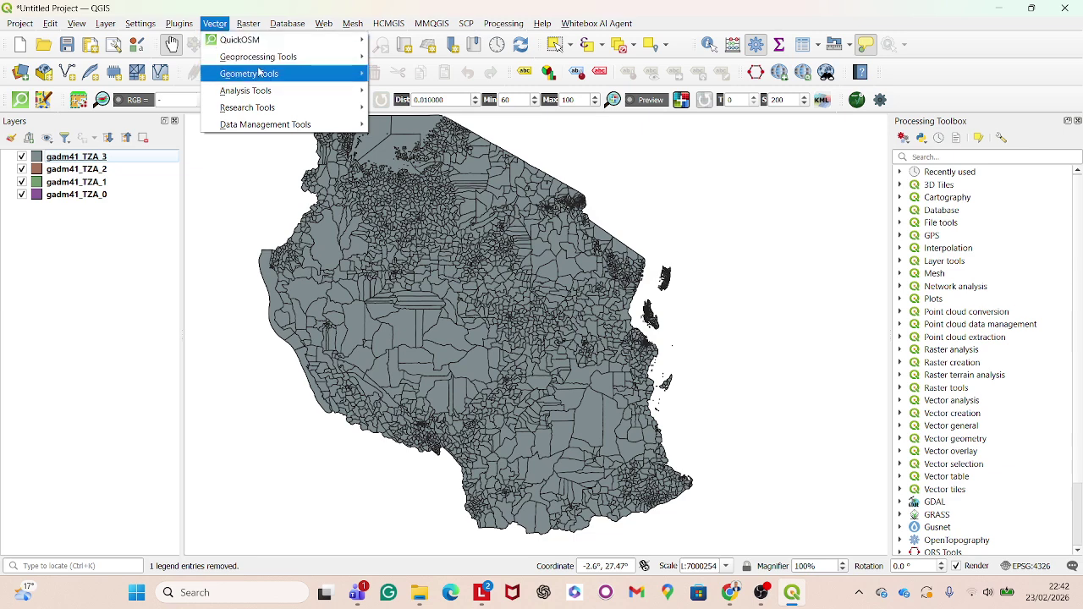
mouse_move(286, 81)
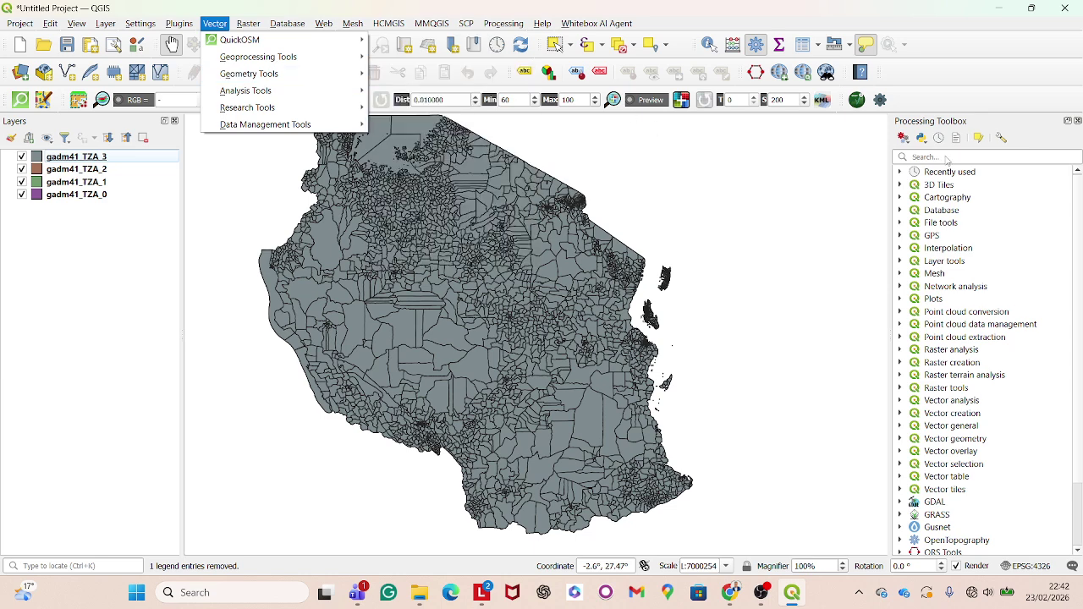
click(945, 158)
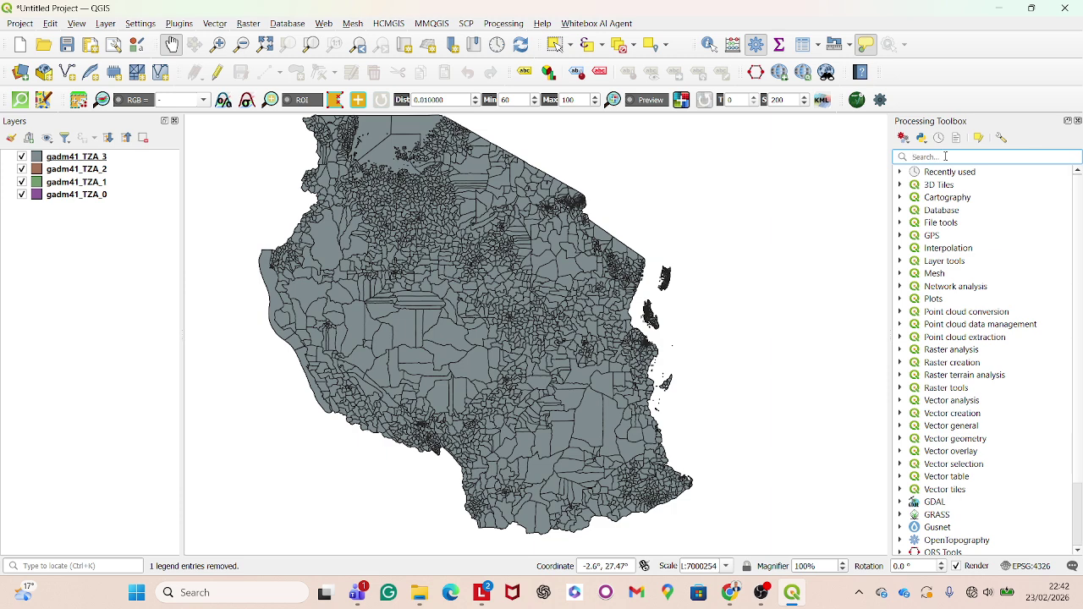
text(ce)
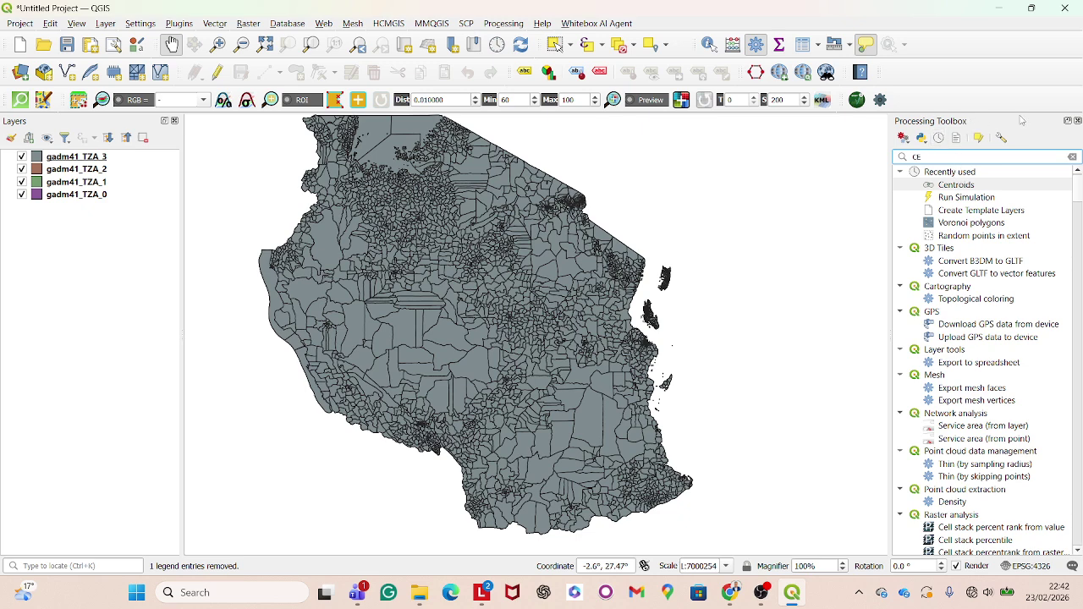
Step: Close the Processing Toolbox and display it again
click(1077, 120)
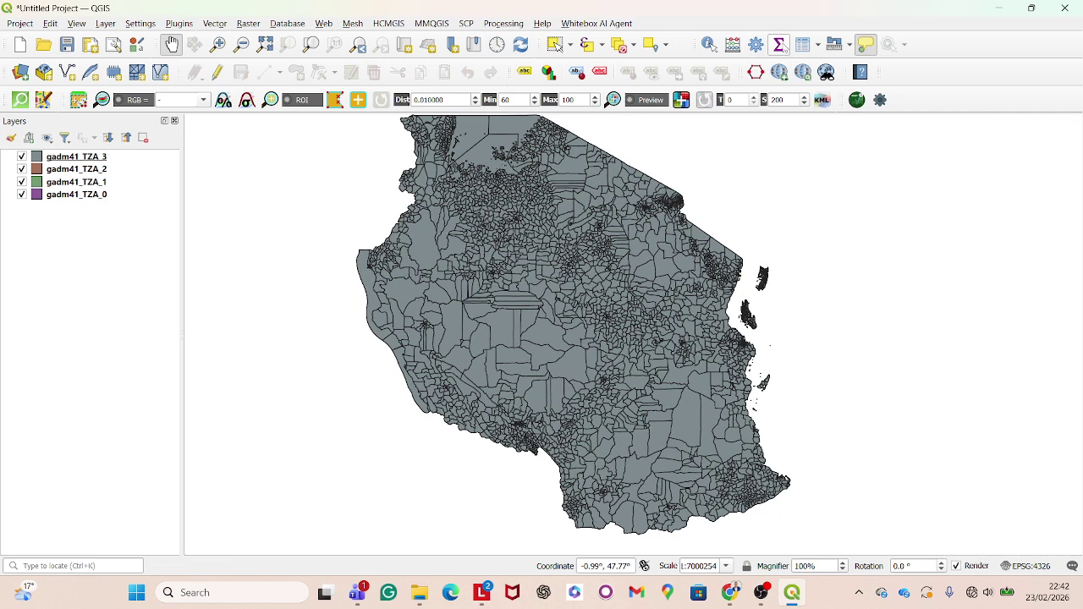
click(757, 46)
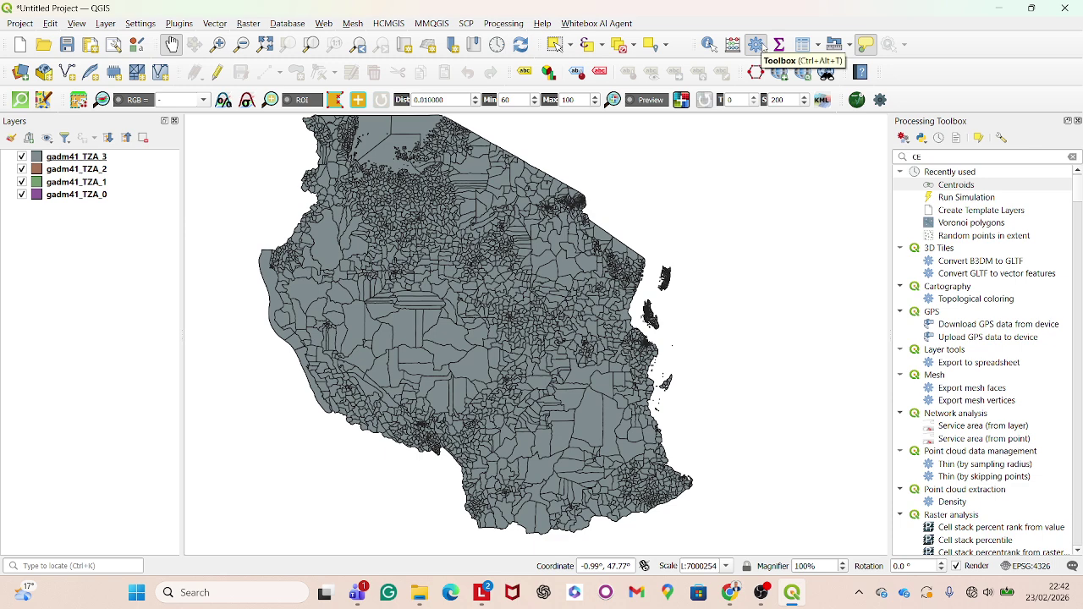
click(76, 22)
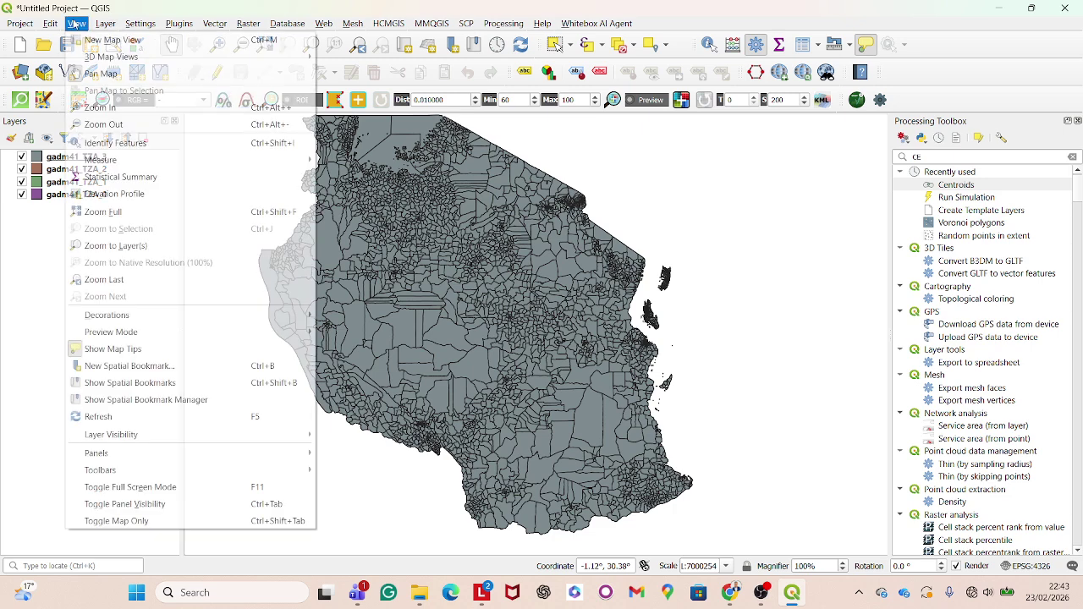
mouse_move(182, 452)
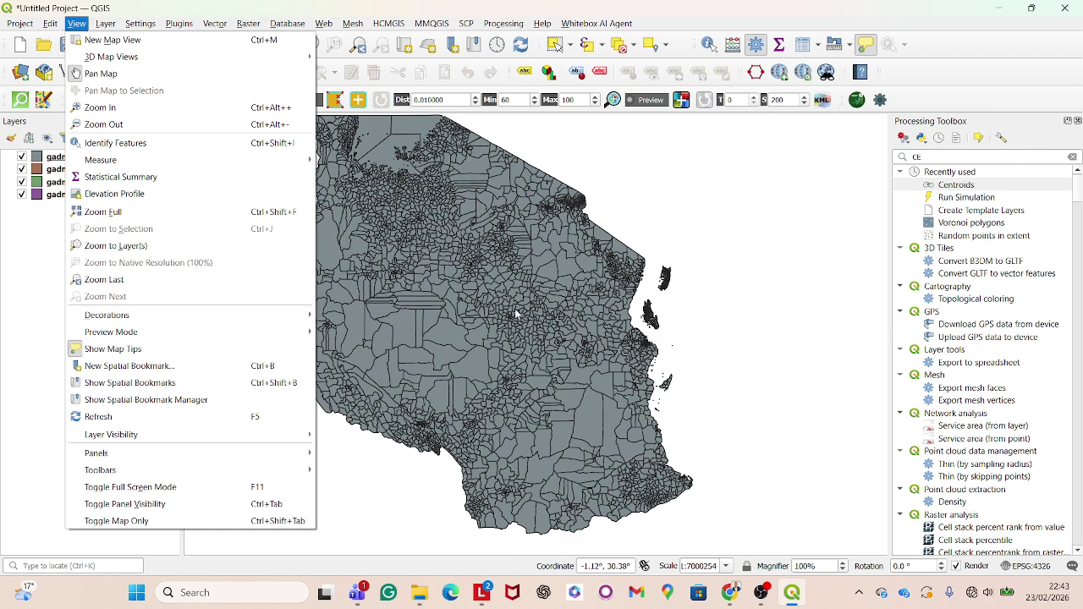
click(17, 317)
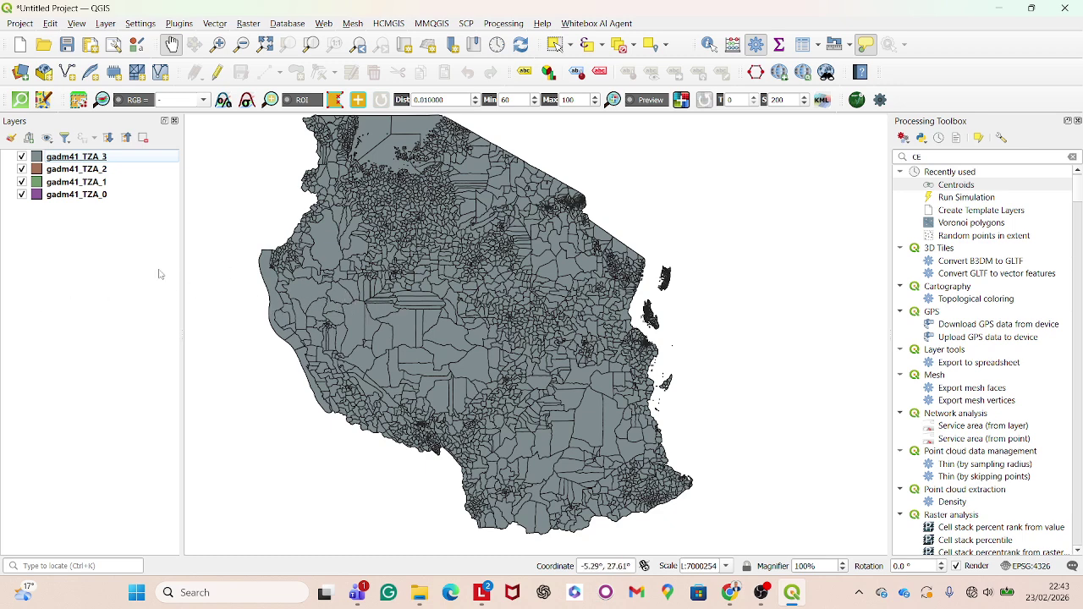
Step: Hide the gadm41_TZA_3, gadm41_TZA_2 and gadm41_TZA_0 layers, leaving only gadm41_TZA_1 on the map
click(22, 157)
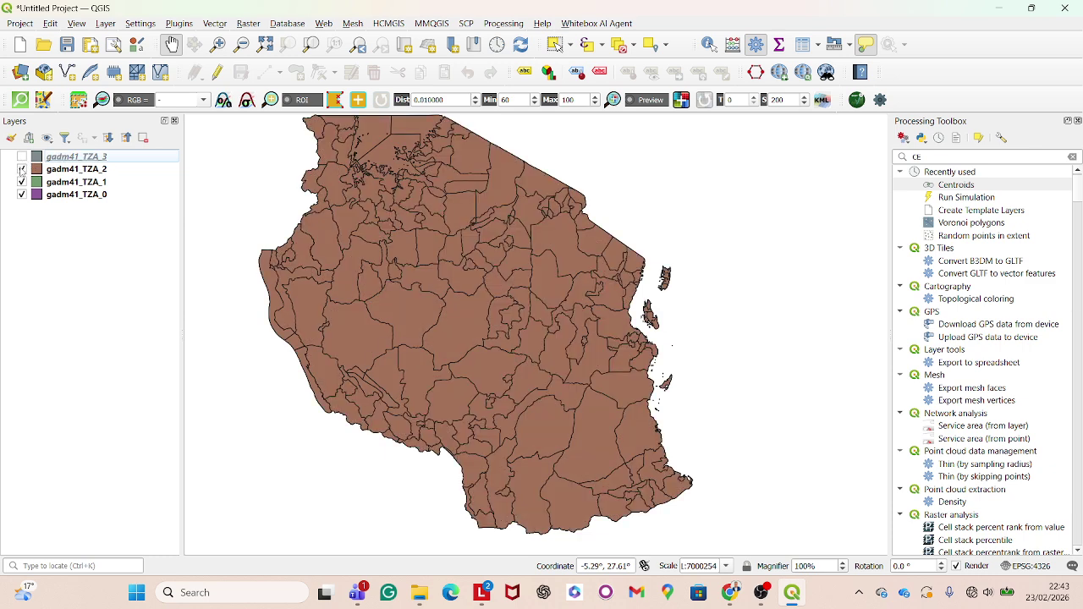
click(22, 169)
click(22, 194)
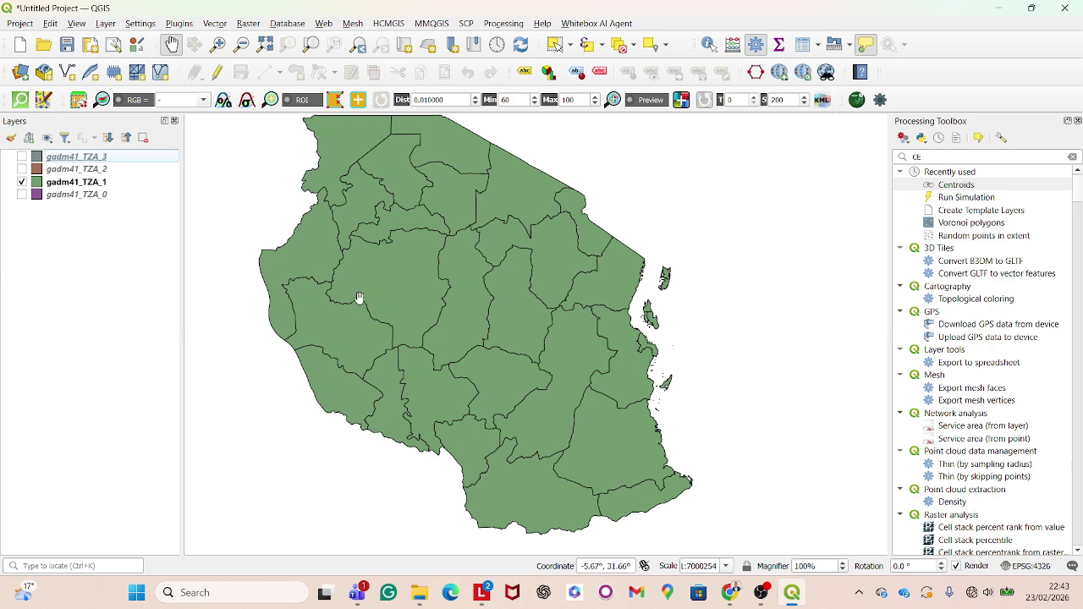
scroll(396, 304, down, 1)
scroll(401, 290, up, 1)
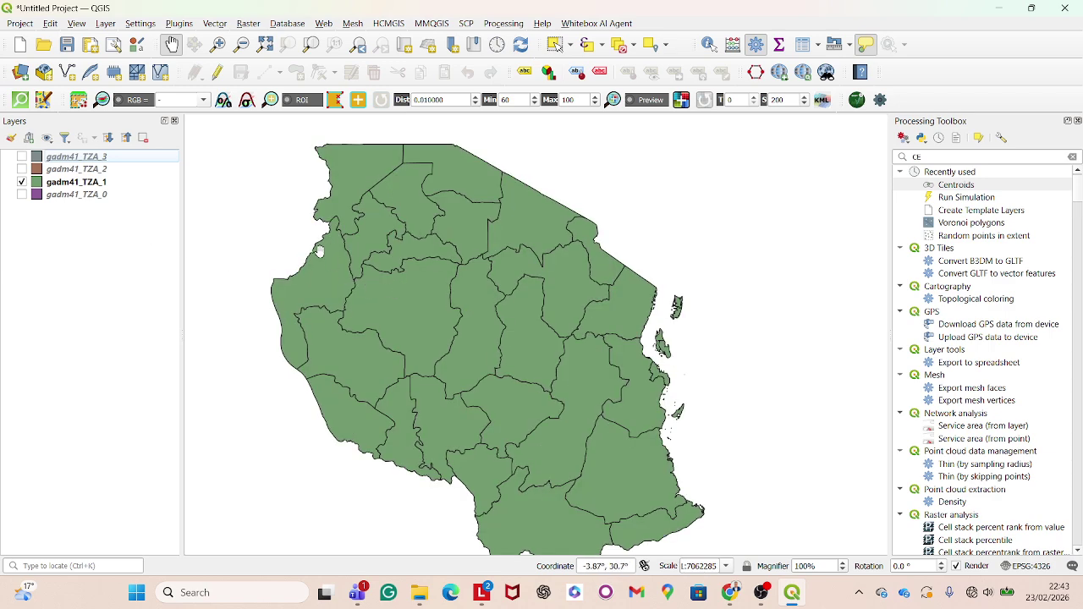
Step: Run the Centroids geometry tool on gadm41_TZA_1, output it as a temporary layer, and close the dialog
click(220, 25)
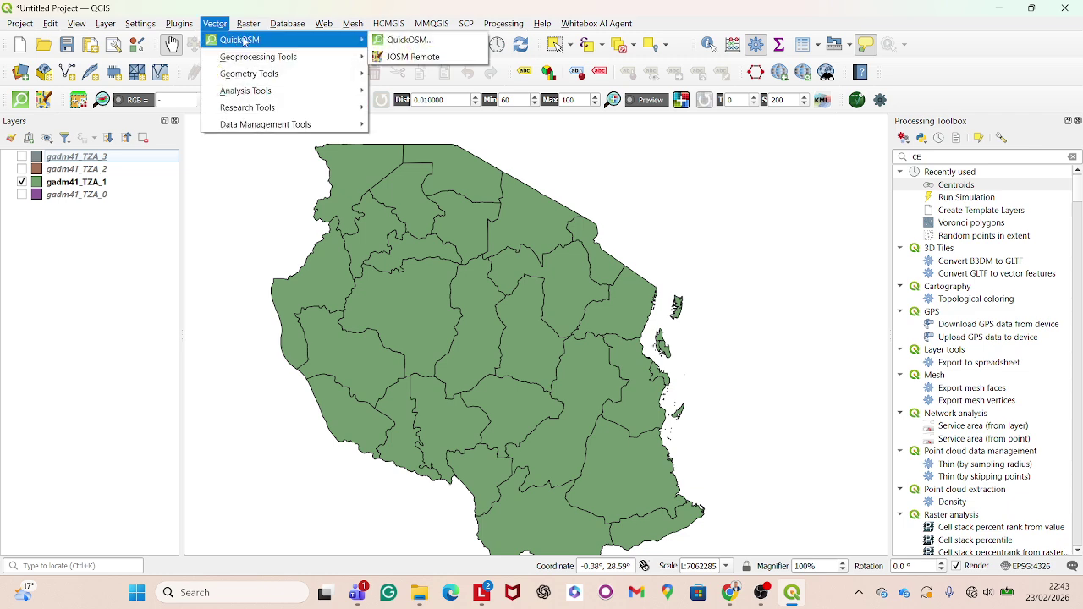
mouse_move(282, 77)
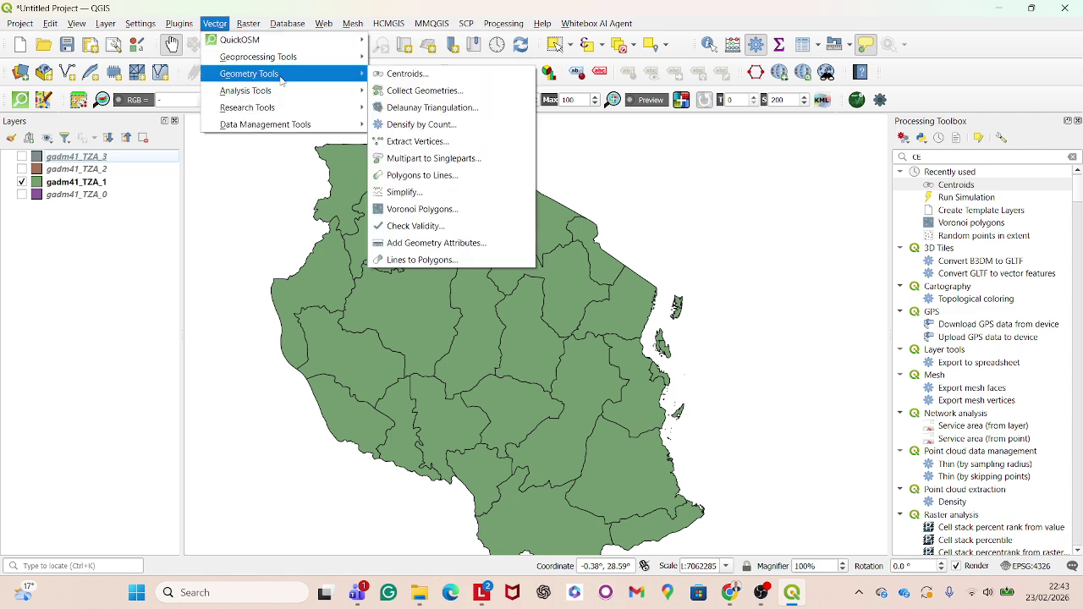
click(407, 76)
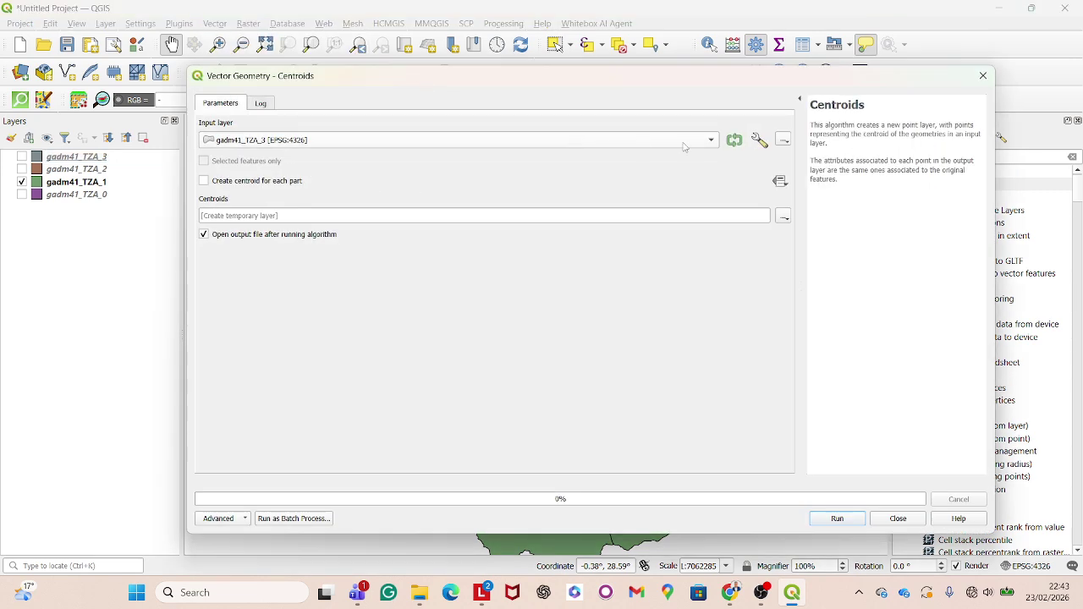
click(711, 143)
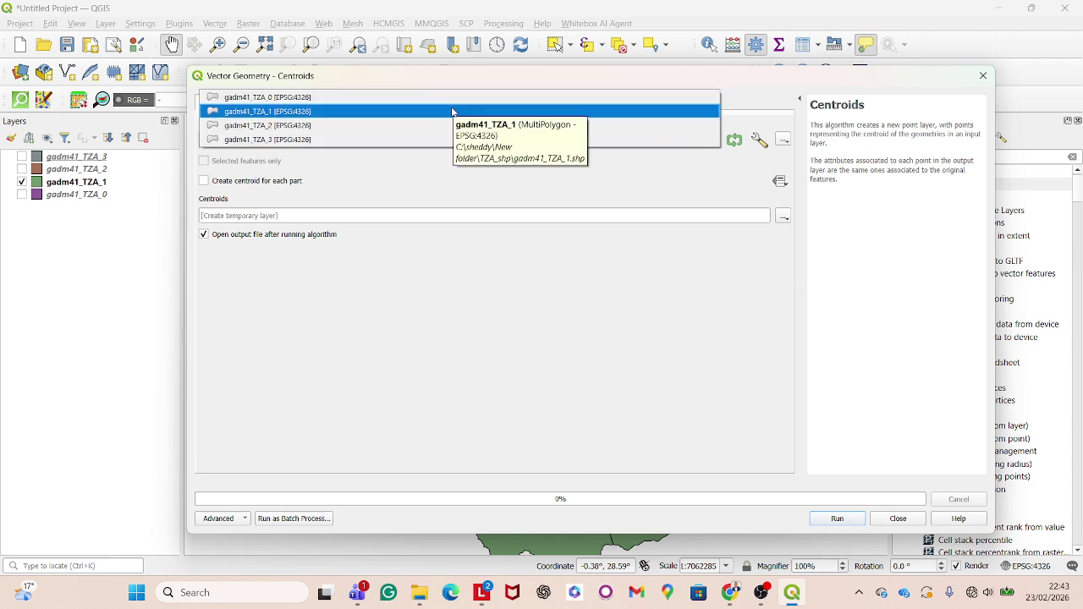
click(452, 111)
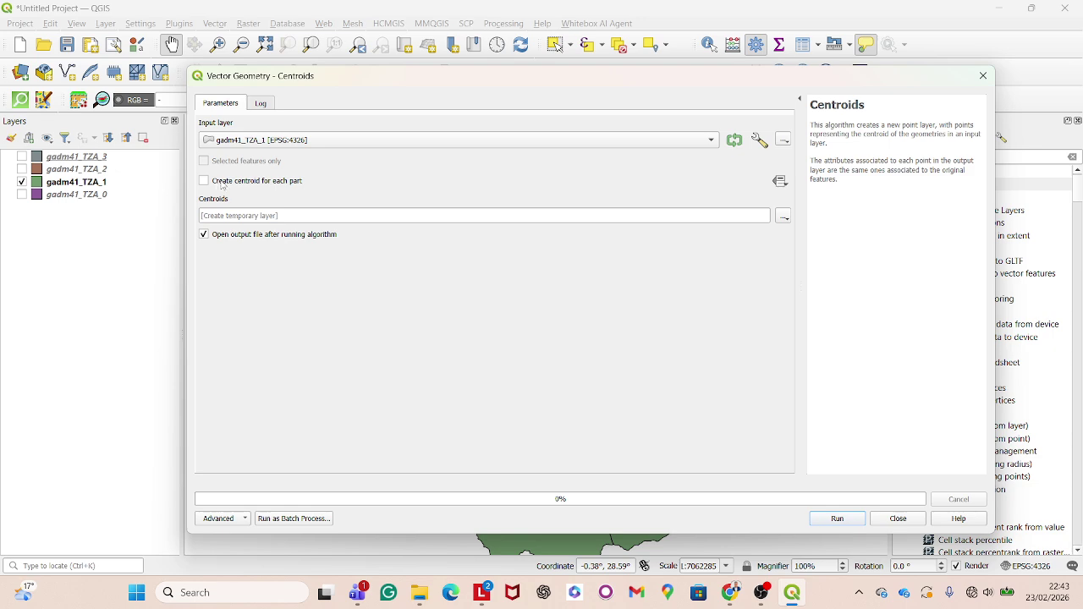
click(830, 519)
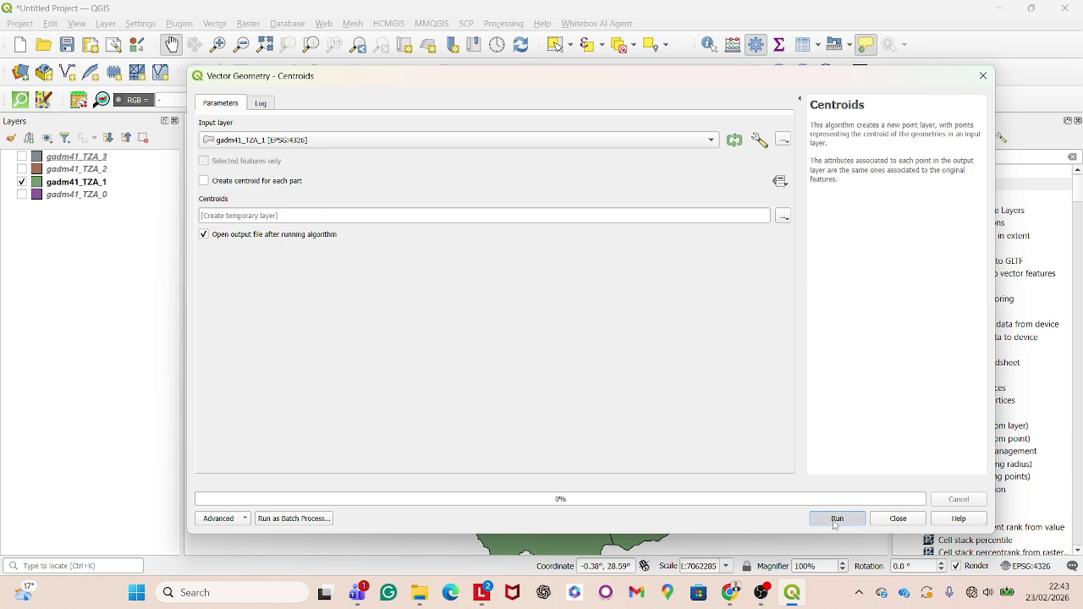
click(983, 76)
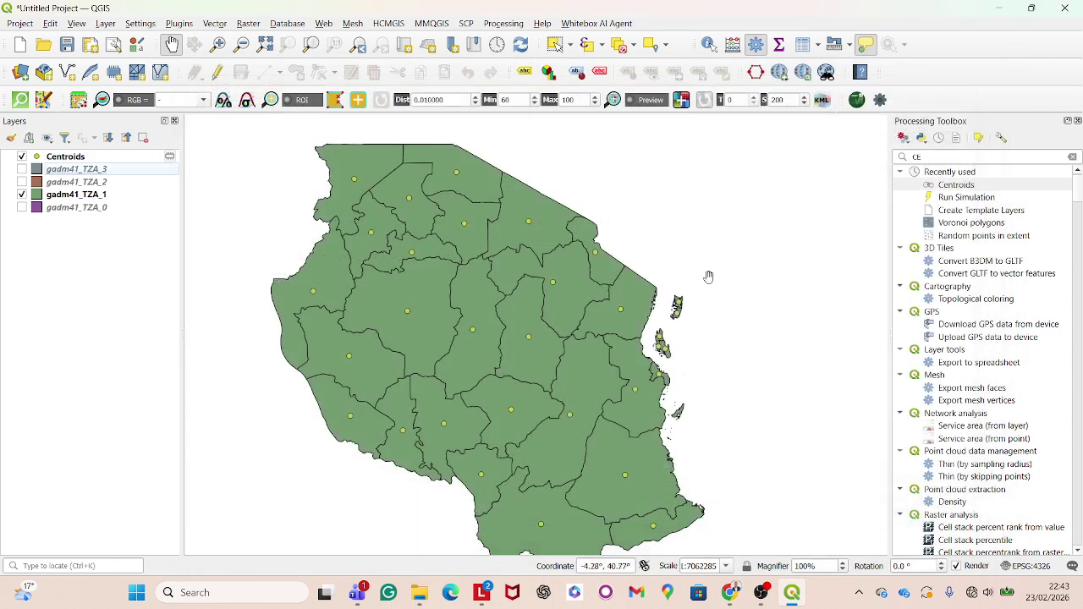
Step: Examine the centroid points within the mainland regions and on the offshore islands of the gadm41_TZA_1 layer
scroll(585, 277, down, 1)
scroll(585, 277, up, 3)
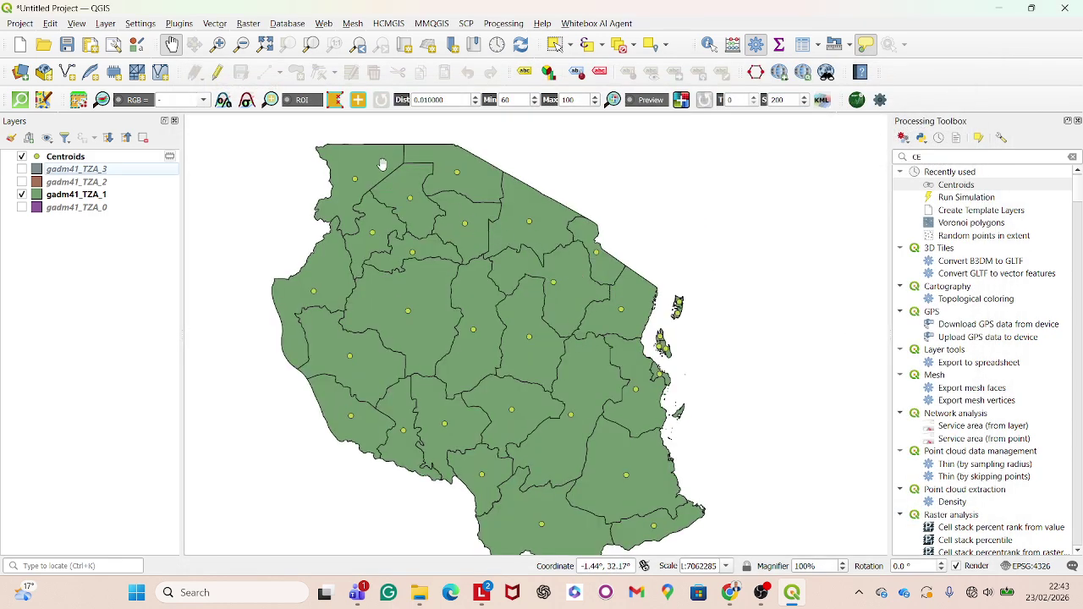
scroll(376, 199, down, 2)
scroll(365, 197, up, 4)
scroll(366, 199, down, 1)
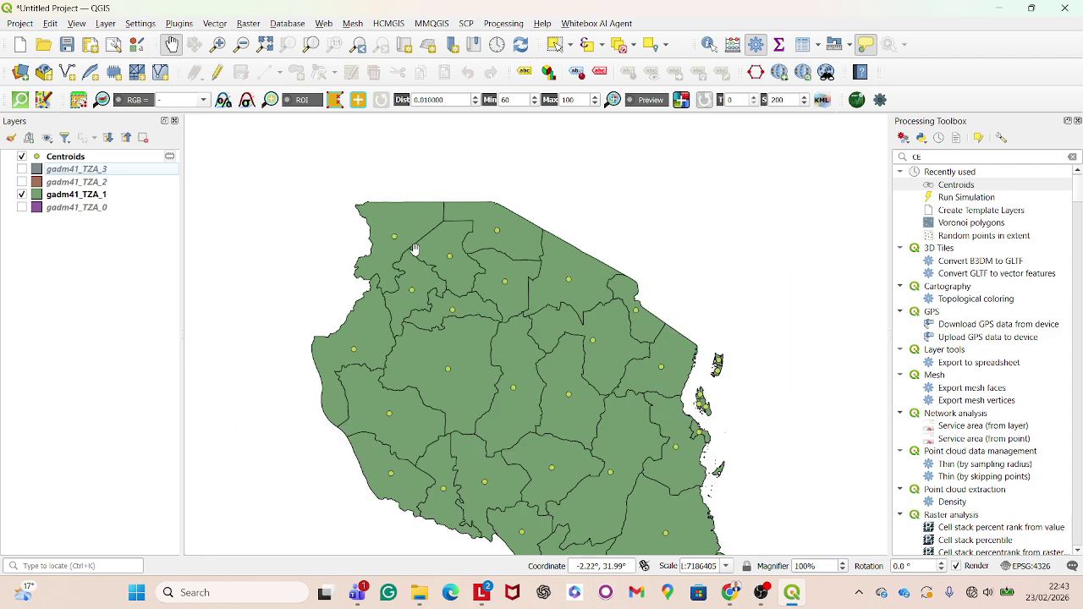
scroll(394, 227, down, 1)
scroll(393, 224, up, 2)
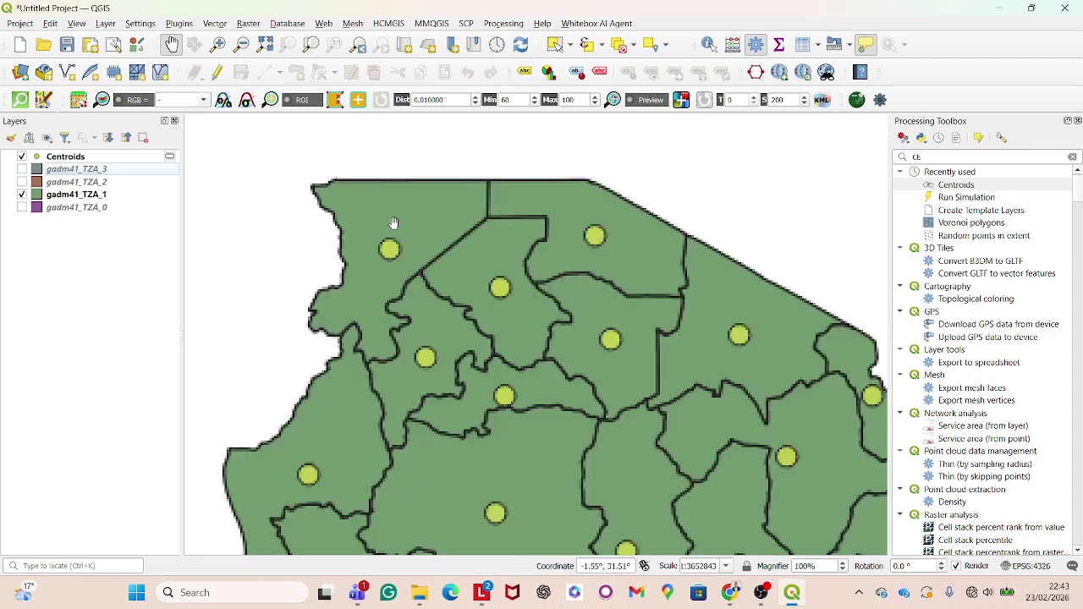
scroll(389, 216, down, 1)
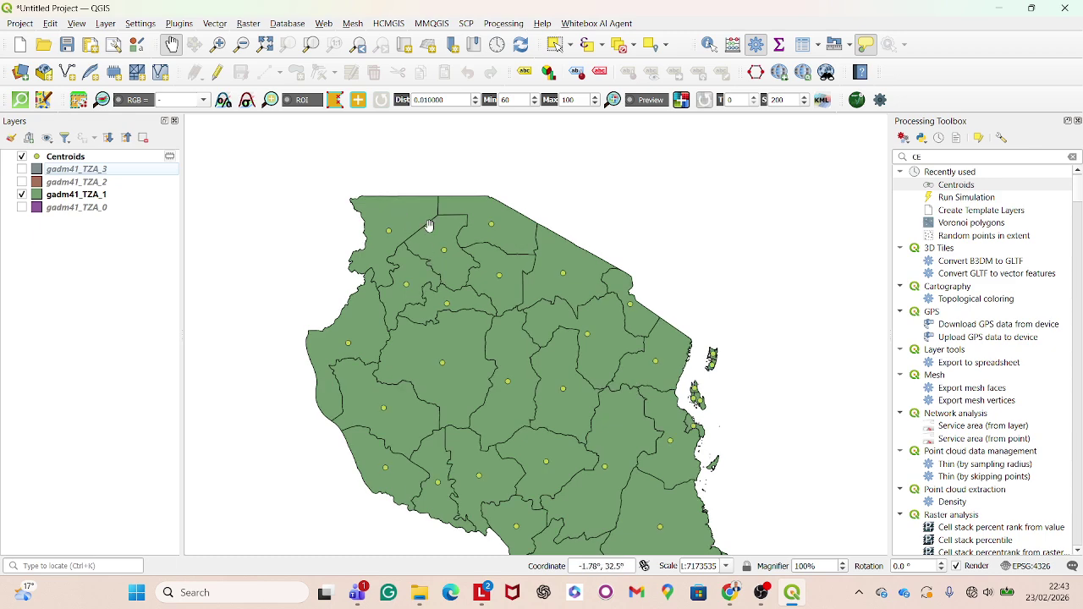
scroll(428, 226, down, 1)
scroll(510, 313, up, 2)
scroll(618, 258, up, 2)
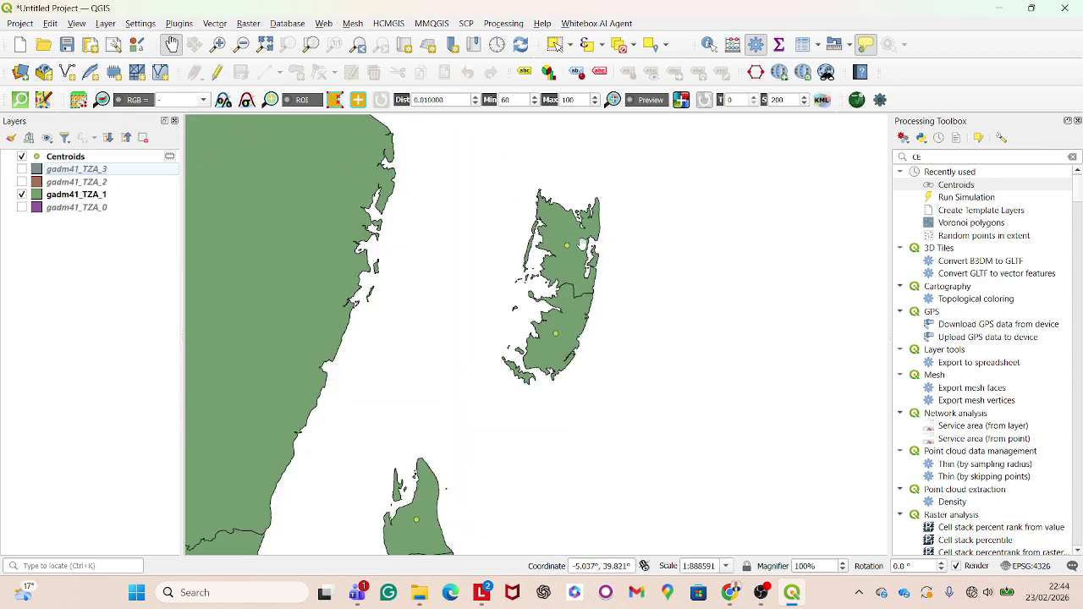
scroll(579, 243, down, 2)
scroll(617, 248, down, 1)
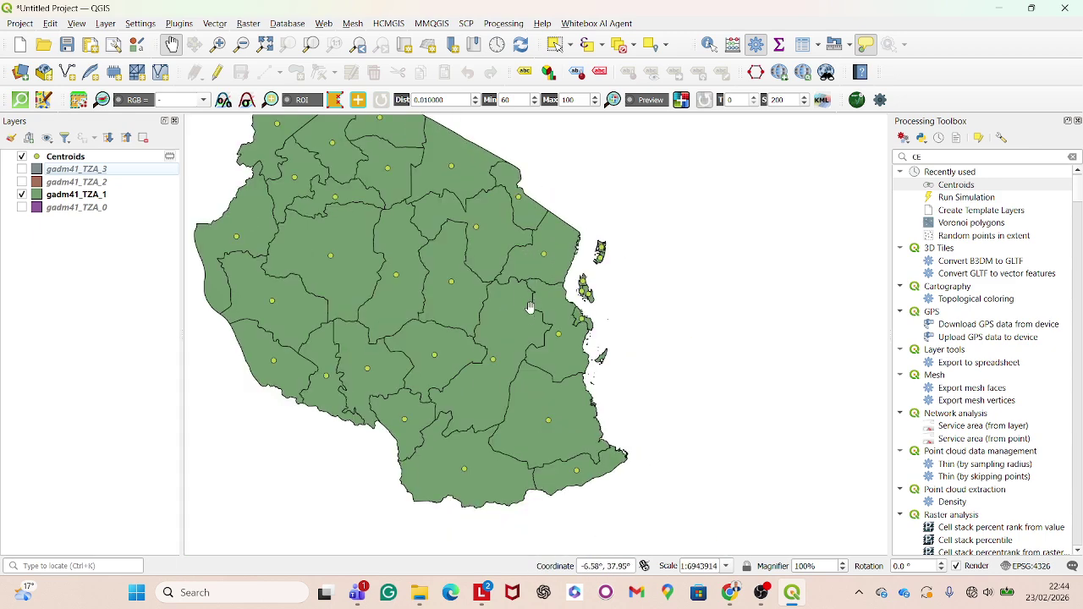
scroll(406, 376, down, 1)
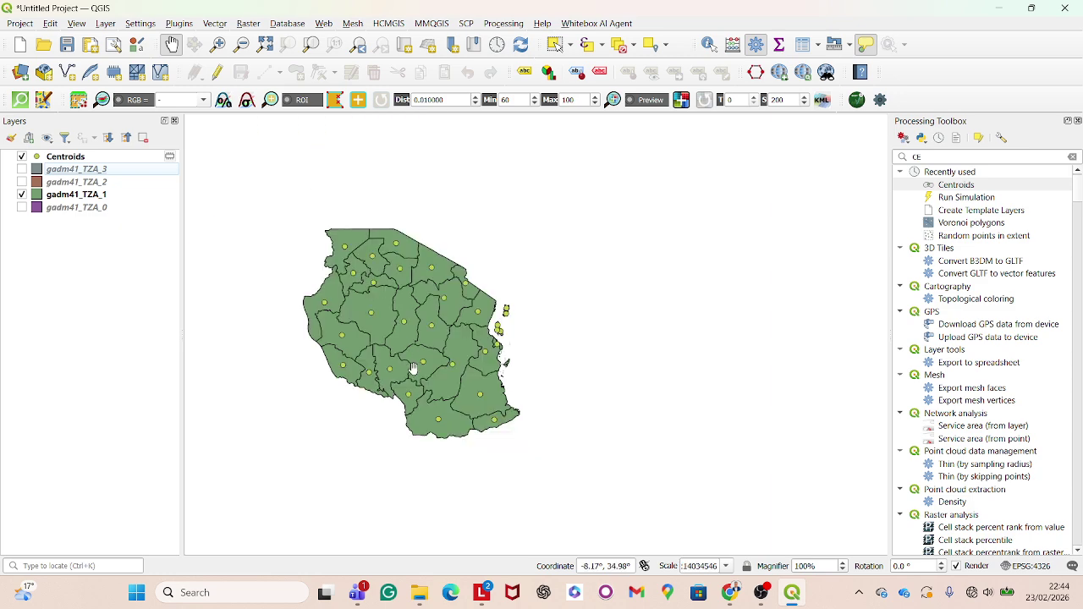
scroll(359, 262, up, 1)
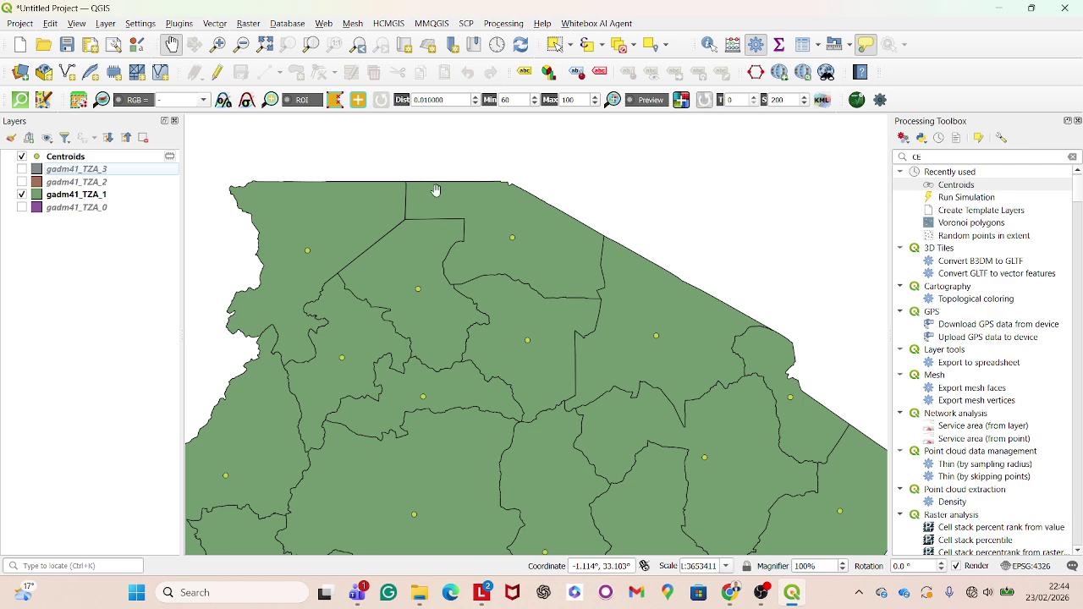
scroll(433, 191, down, 1)
scroll(415, 202, up, 1)
scroll(412, 203, down, 1)
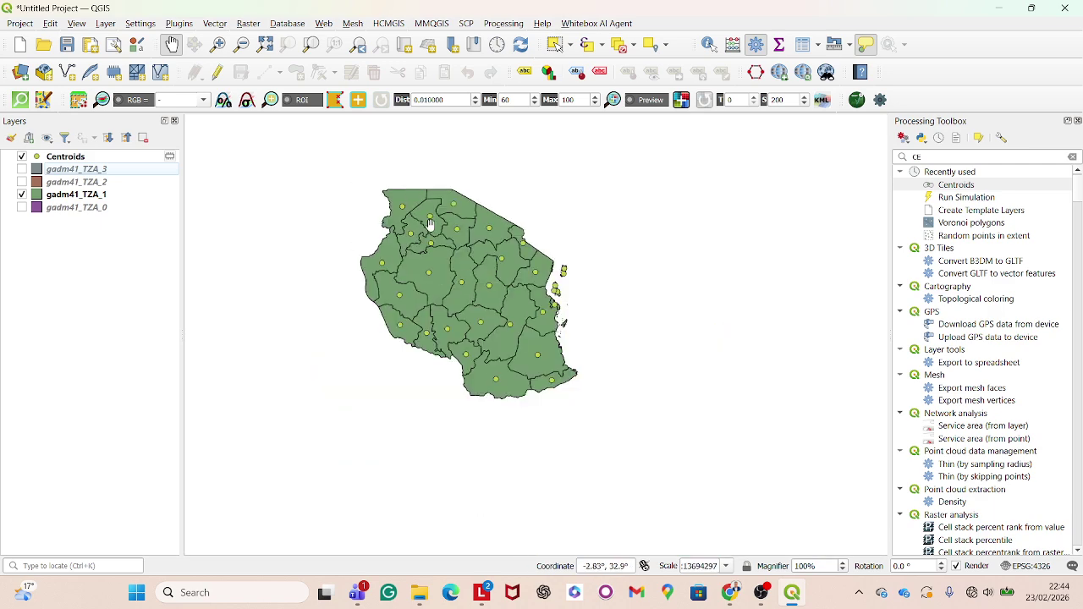
scroll(433, 225, up, 1)
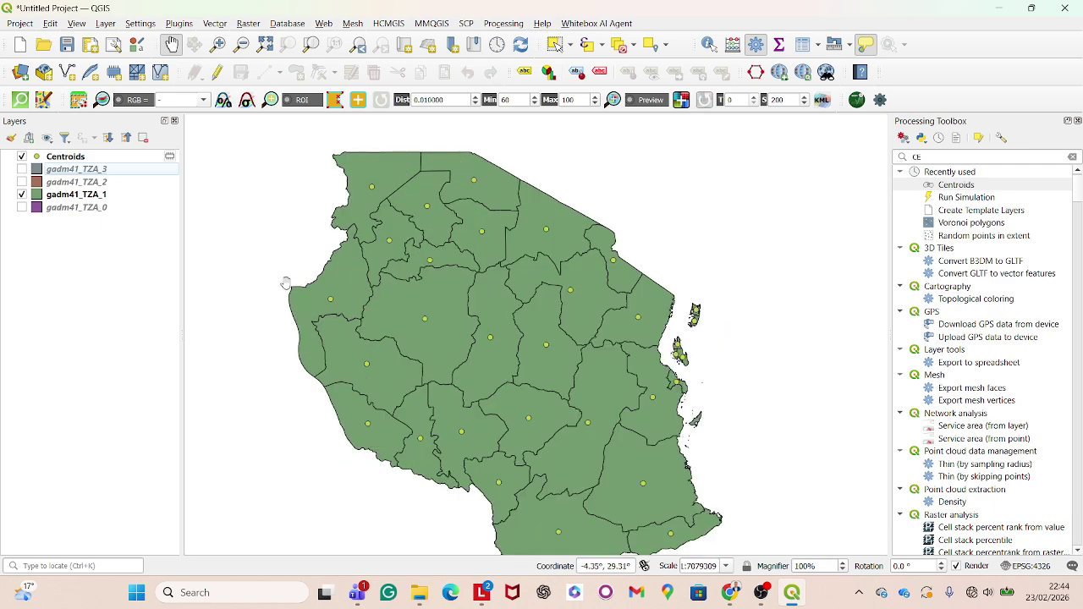
Step: Run the Centroids tool on gadm41_TZA_1 with a centroid for each part, output it as a temporary layer, and close the dialog
click(217, 24)
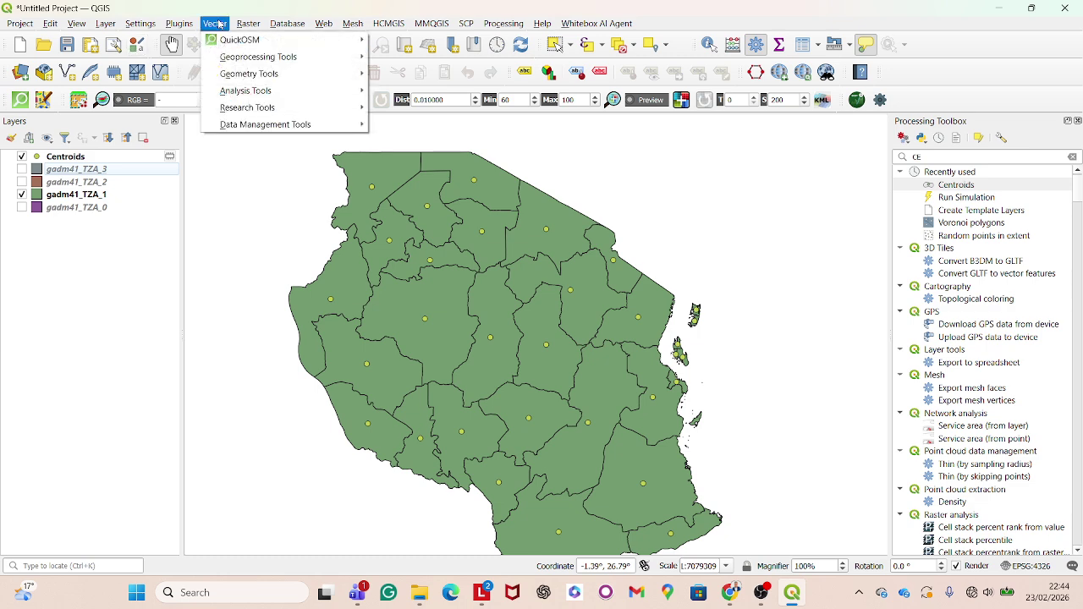
mouse_move(343, 74)
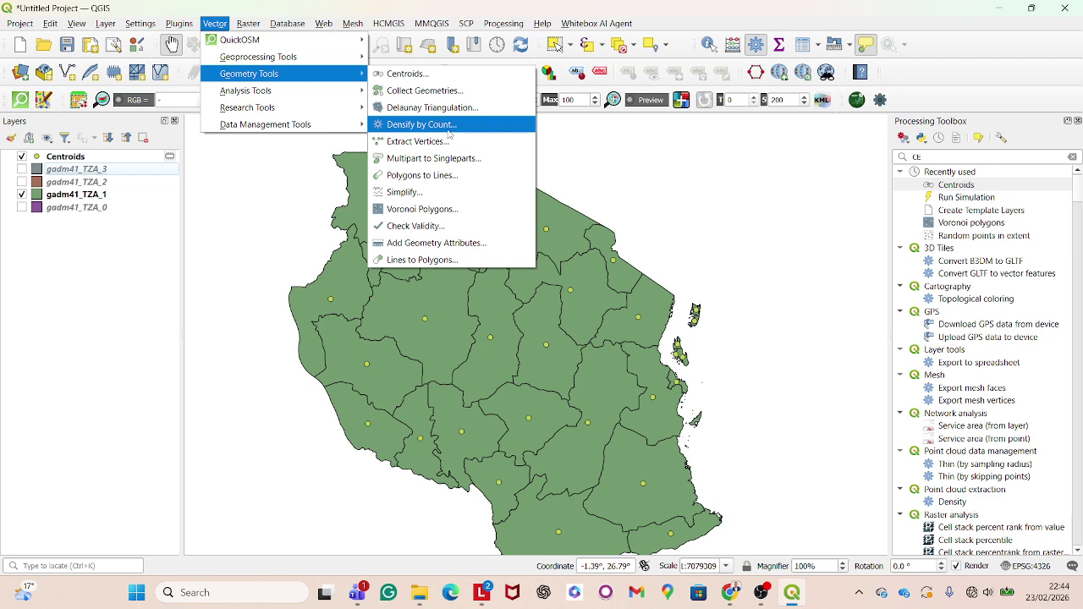
click(470, 76)
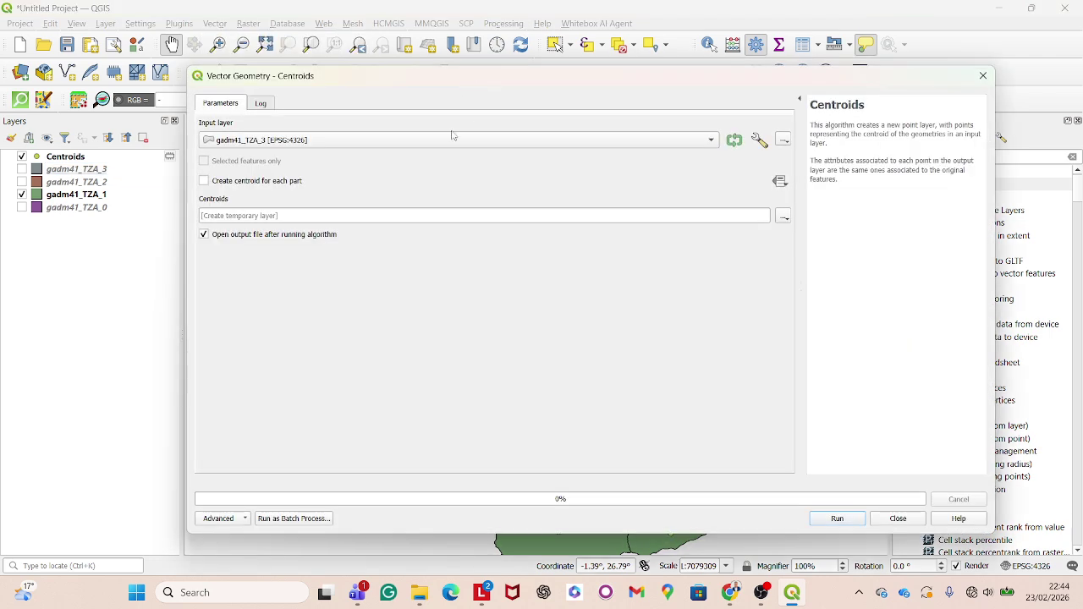
click(710, 140)
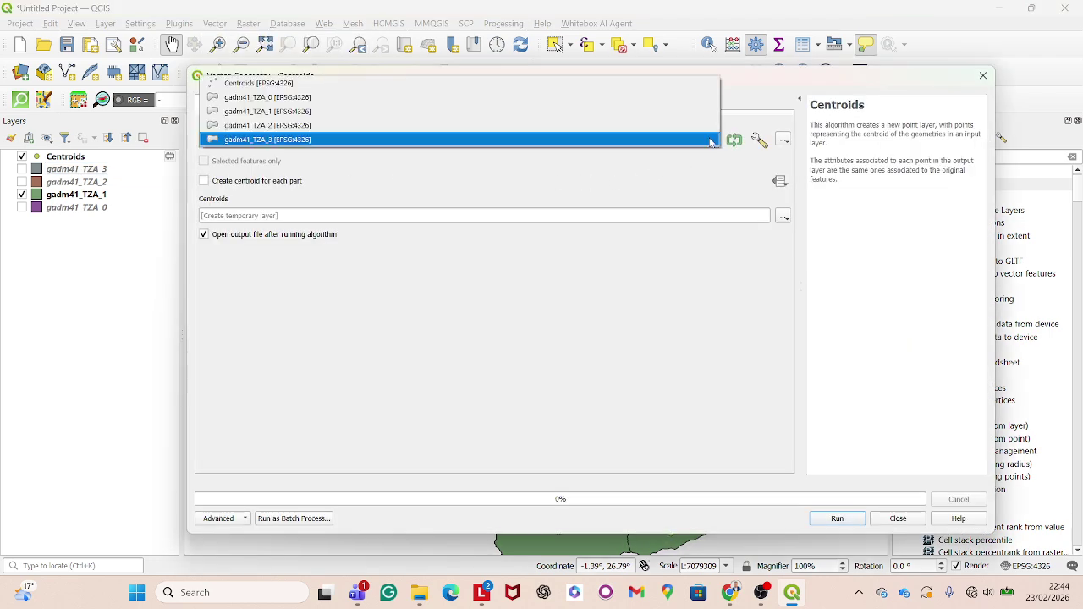
click(416, 112)
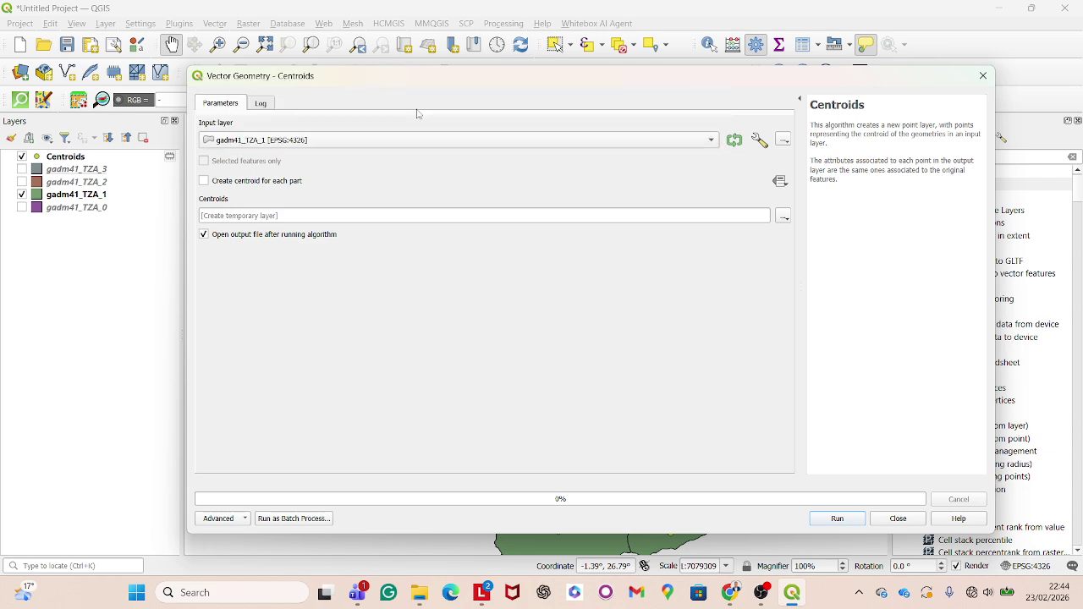
click(204, 183)
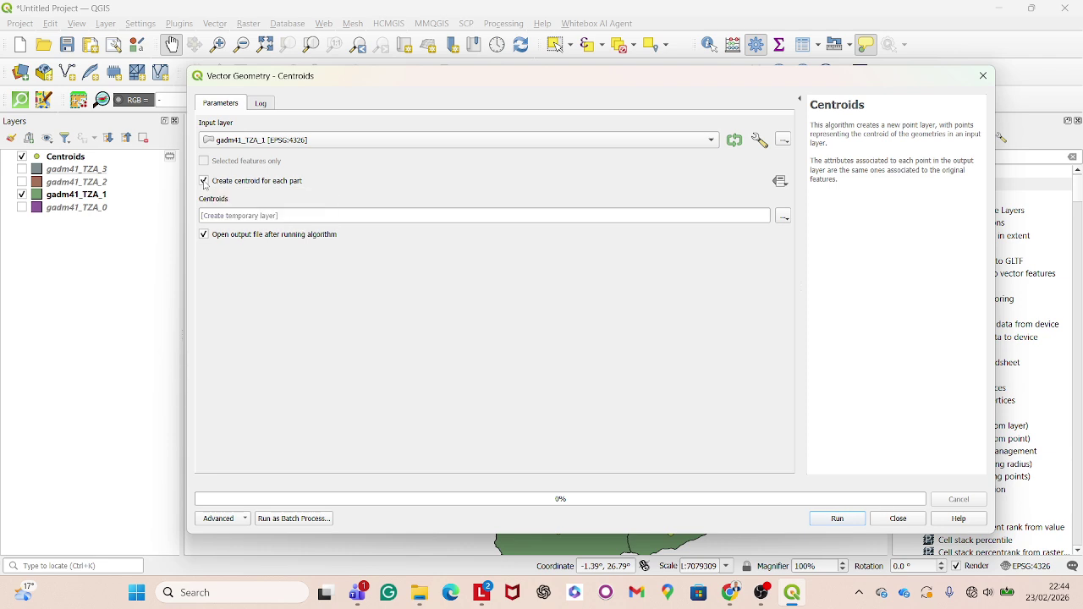
click(856, 521)
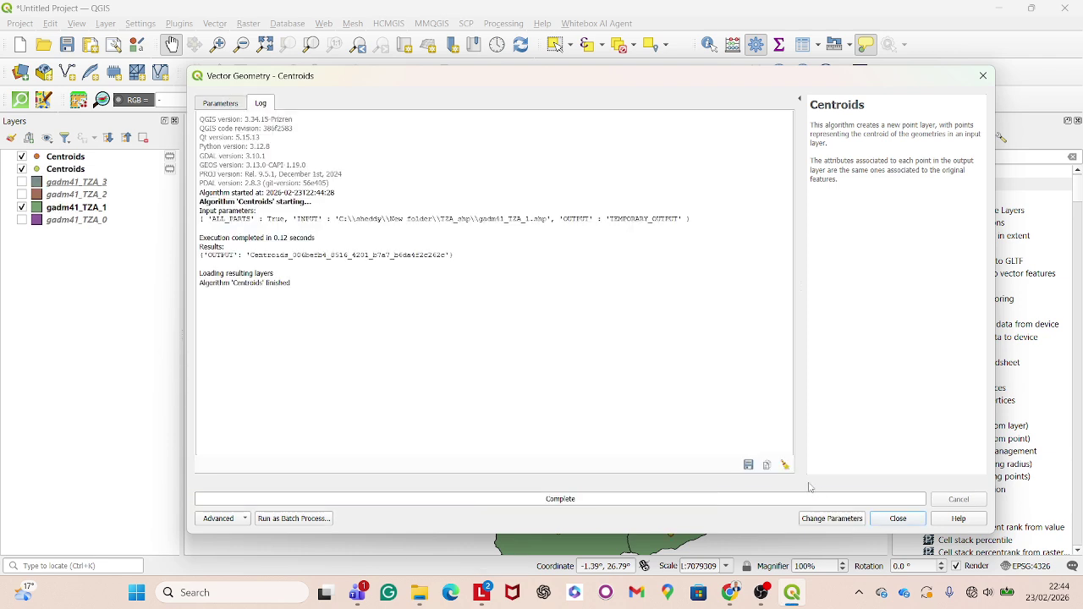
click(982, 75)
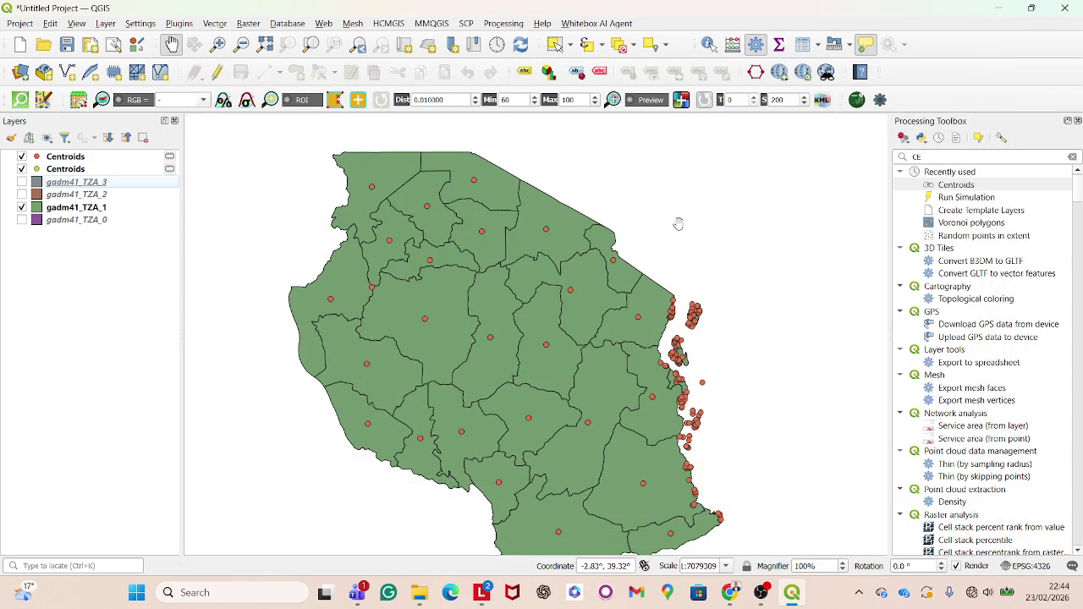
Step: Examine the per-part centroid points on the small islets along the east coast and around the offshore islands
scroll(719, 316, up, 2)
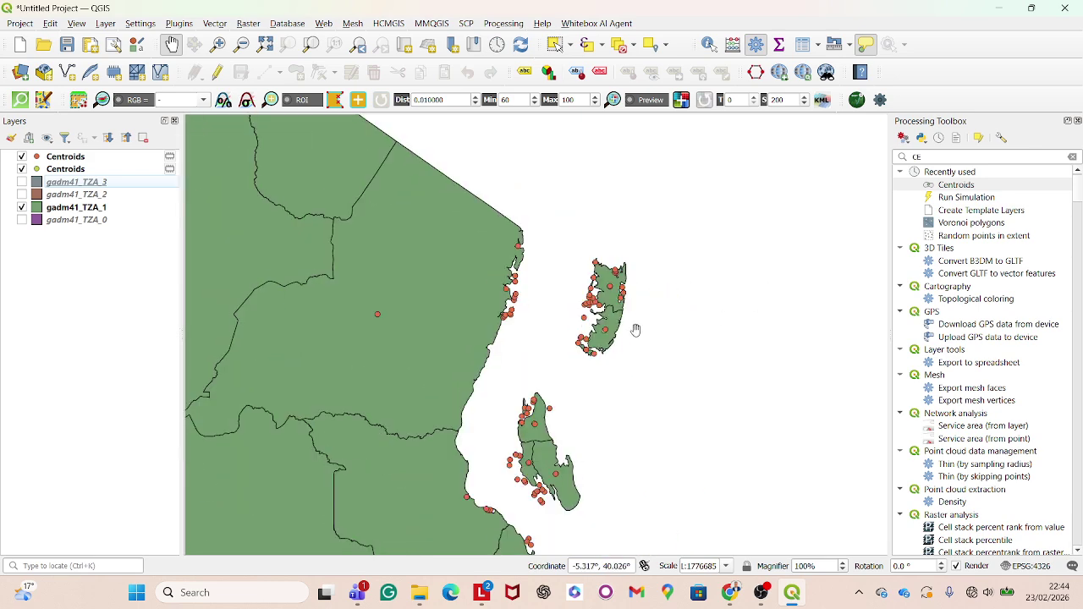
scroll(520, 264, up, 3)
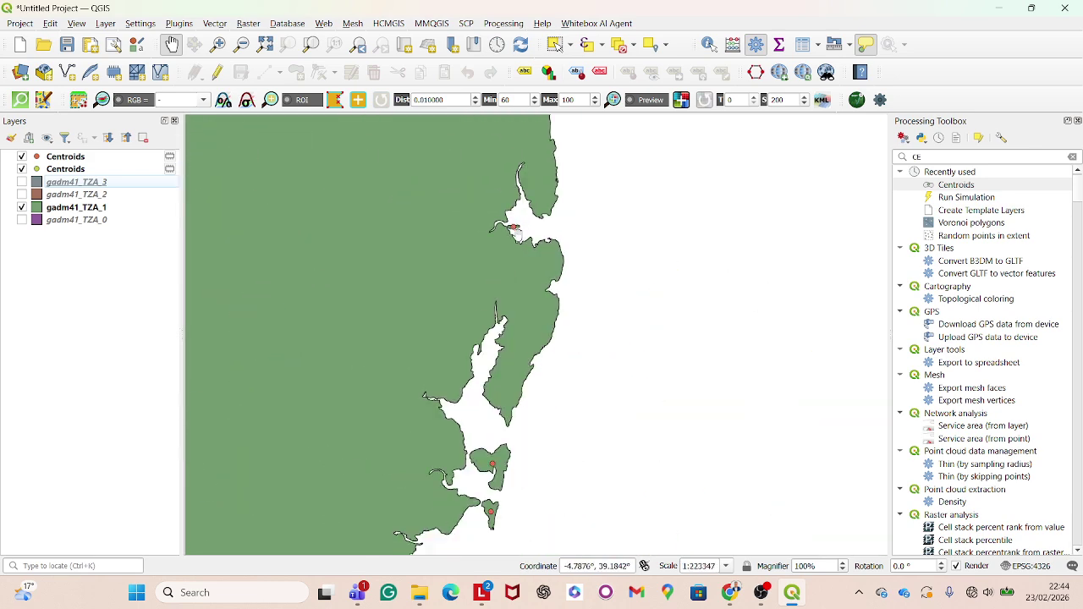
scroll(513, 229, up, 3)
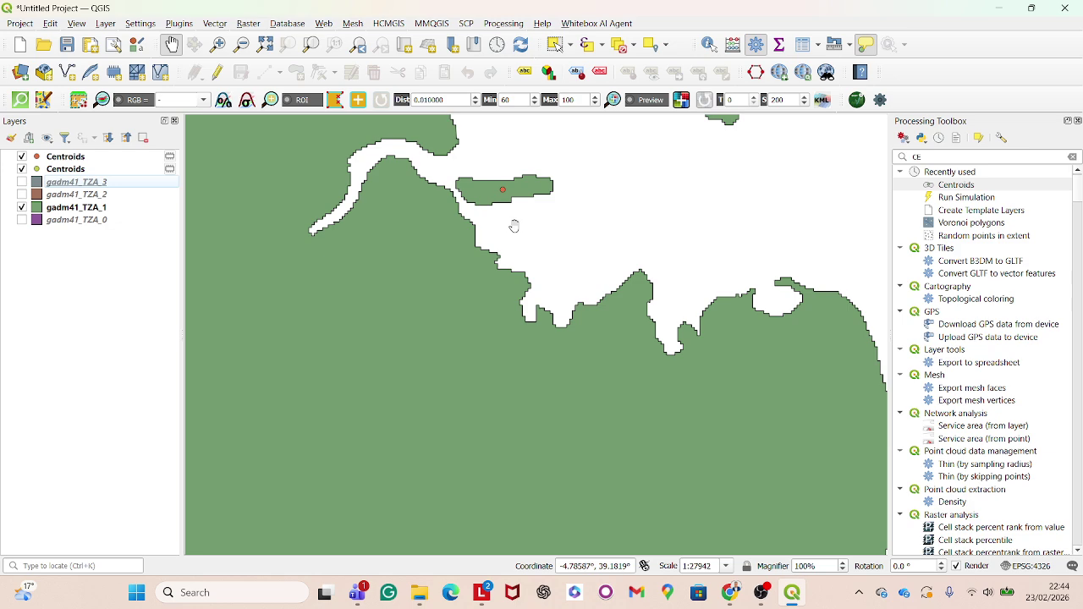
scroll(531, 272, down, 2)
scroll(514, 262, up, 2)
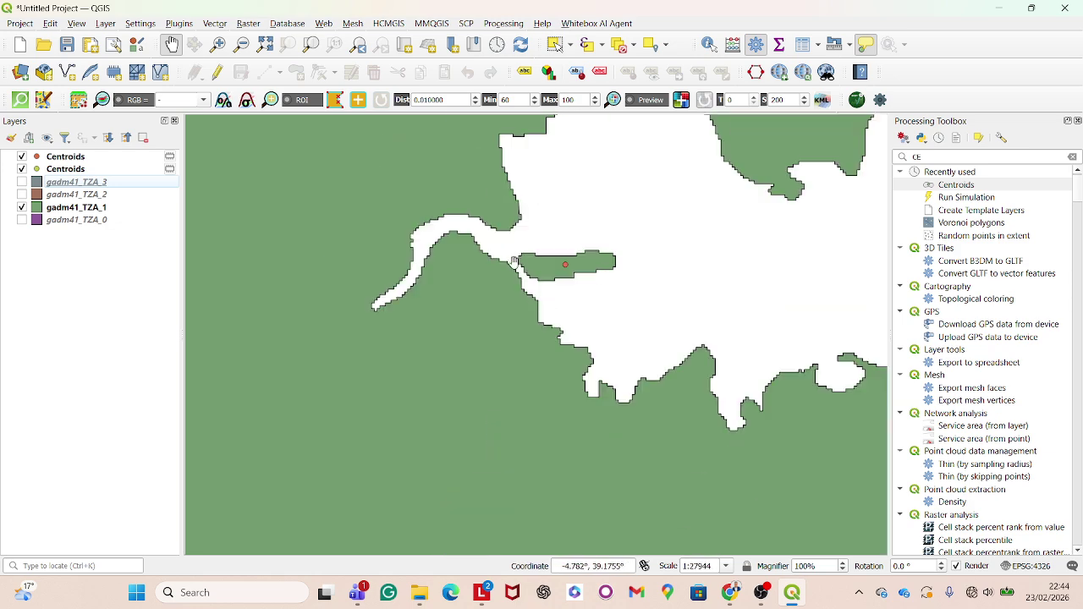
scroll(558, 234, down, 2)
scroll(562, 234, up, 2)
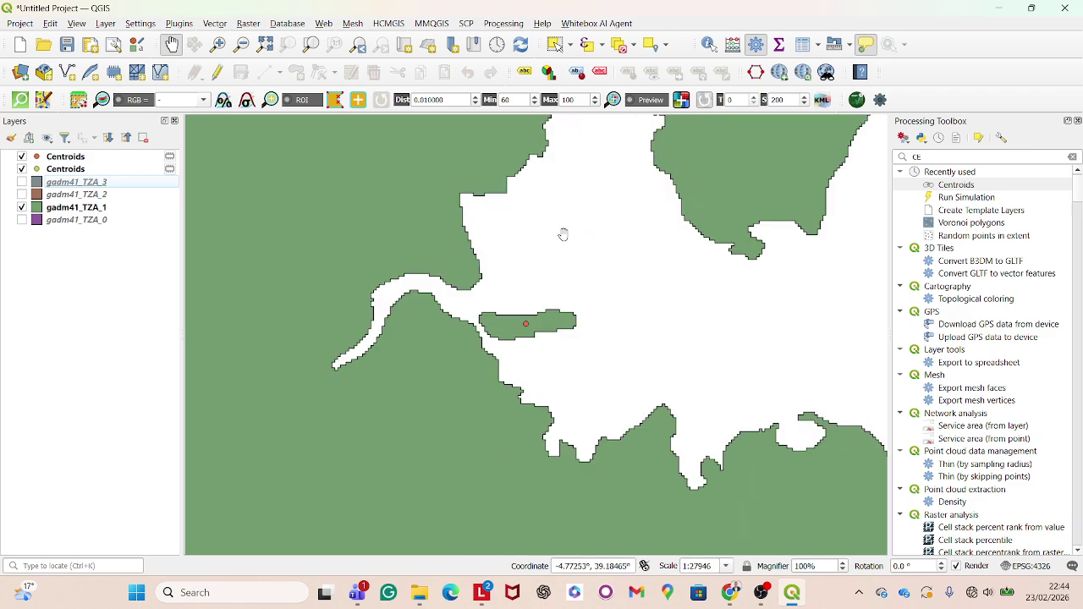
scroll(519, 341, up, 2)
scroll(541, 266, down, 7)
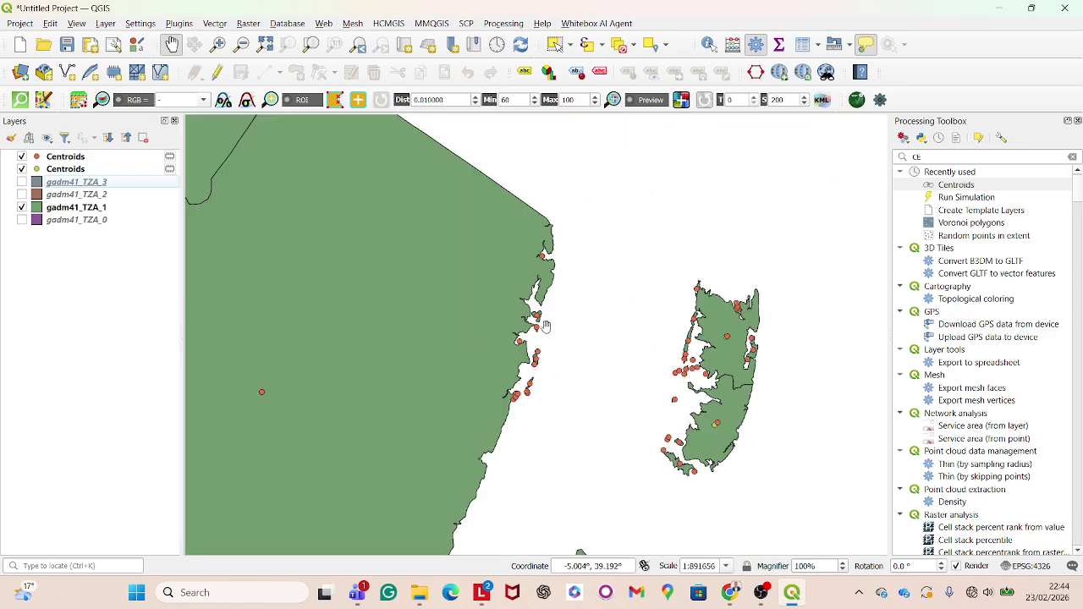
scroll(545, 327, up, 2)
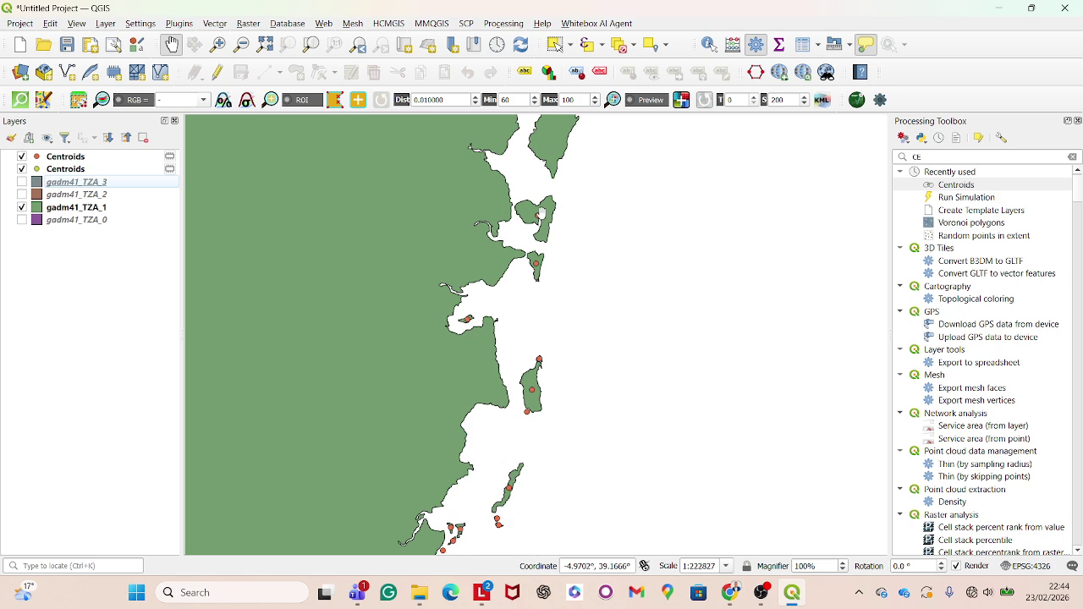
scroll(542, 246, up, 1)
scroll(554, 243, down, 3)
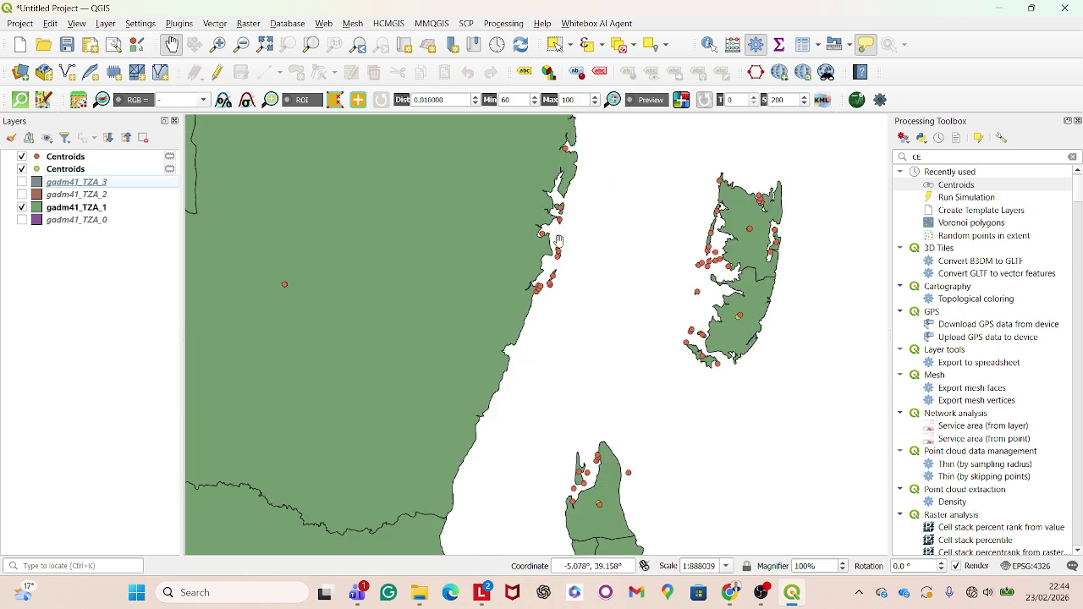
scroll(540, 288, up, 4)
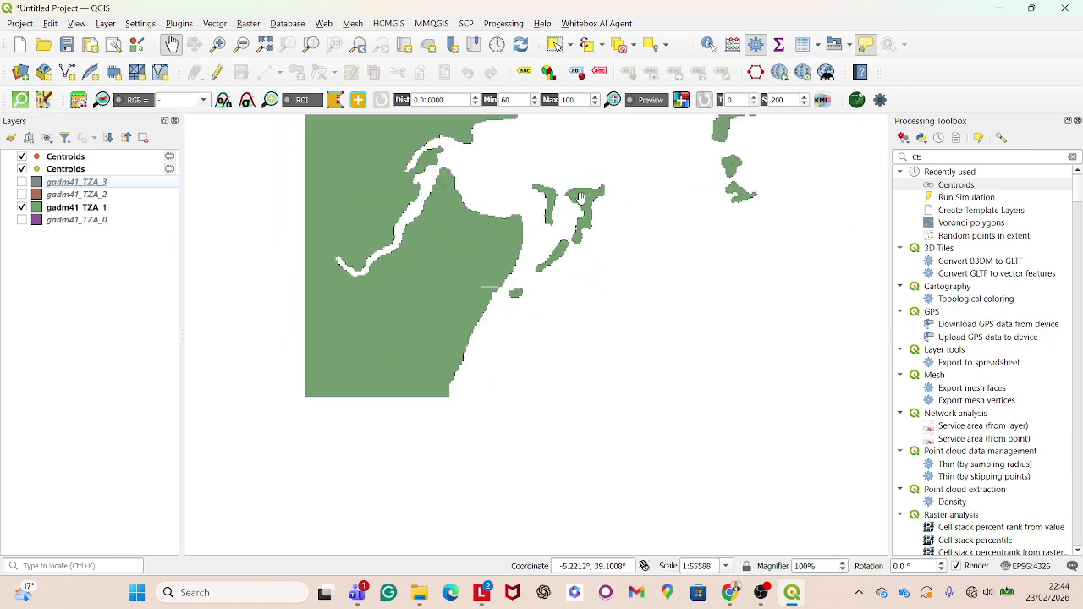
scroll(581, 197, down, 4)
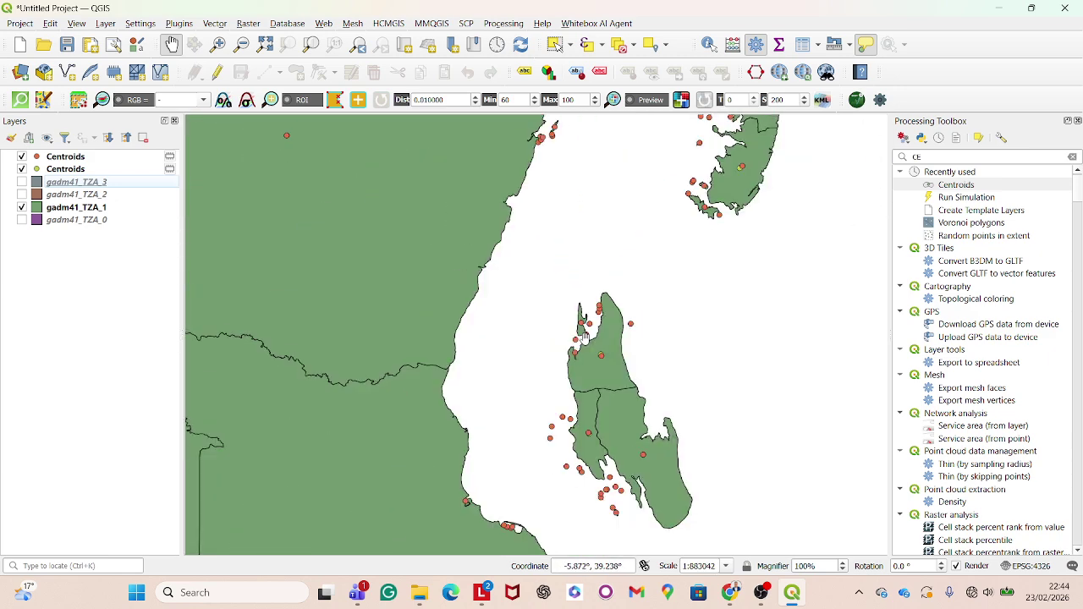
scroll(582, 337, up, 2)
scroll(581, 245, down, 3)
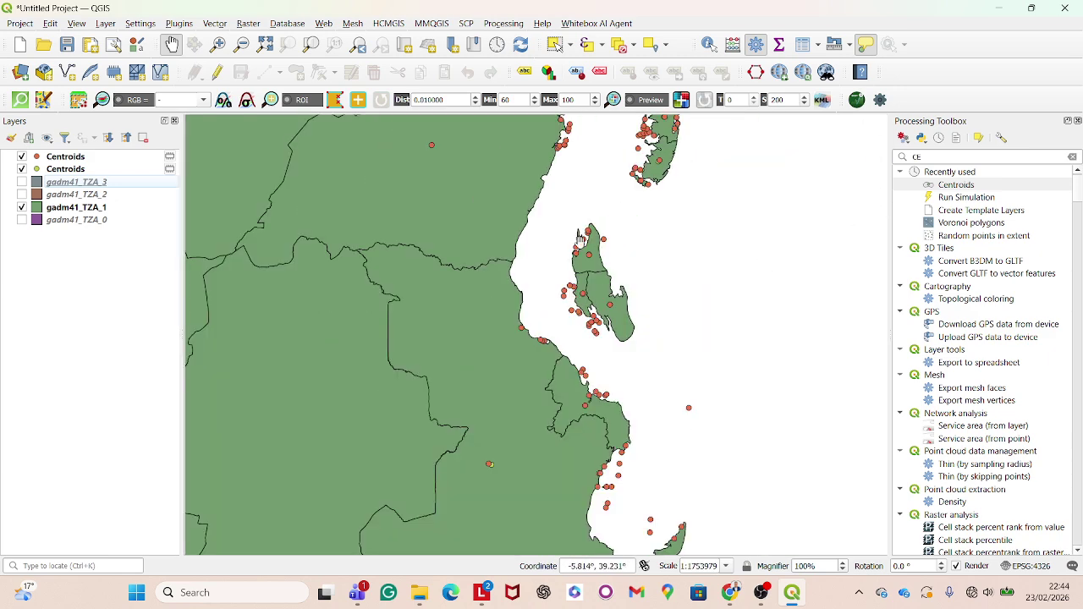
scroll(546, 342, up, 5)
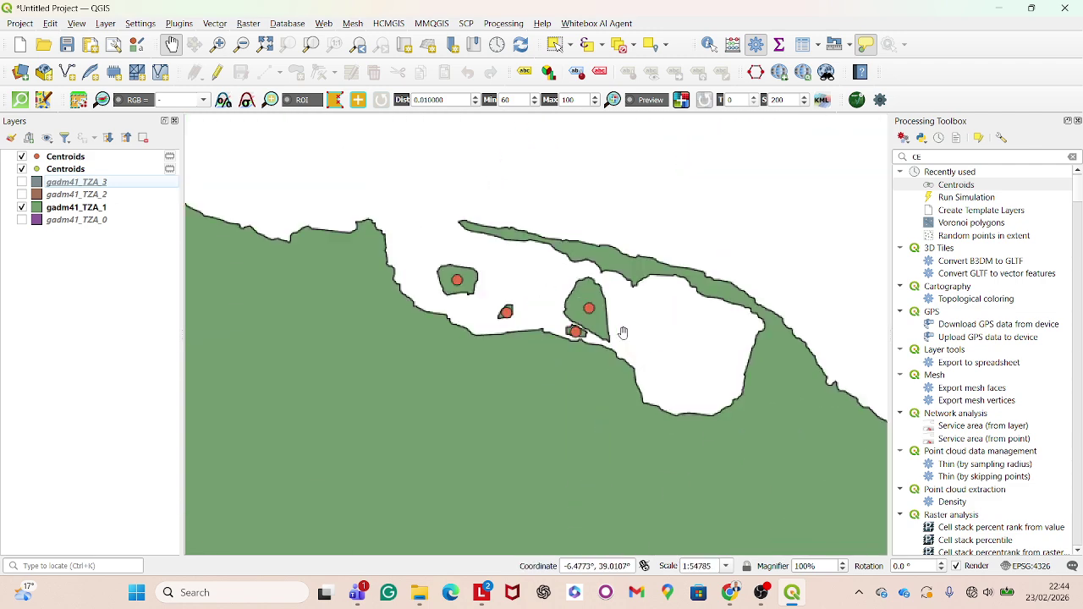
scroll(583, 326, up, 2)
scroll(516, 289, down, 5)
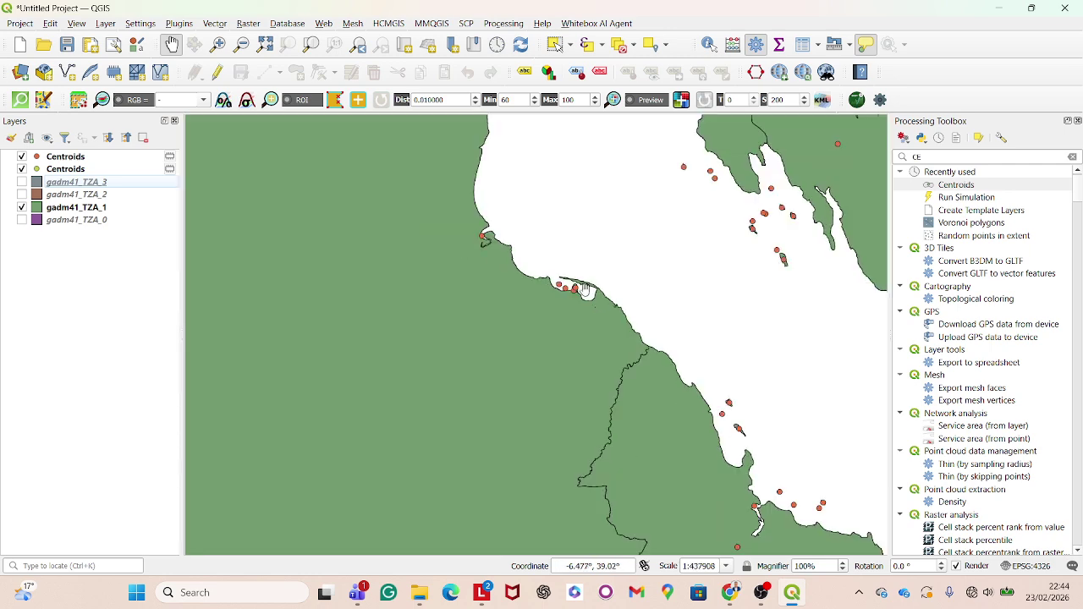
scroll(582, 284, down, 2)
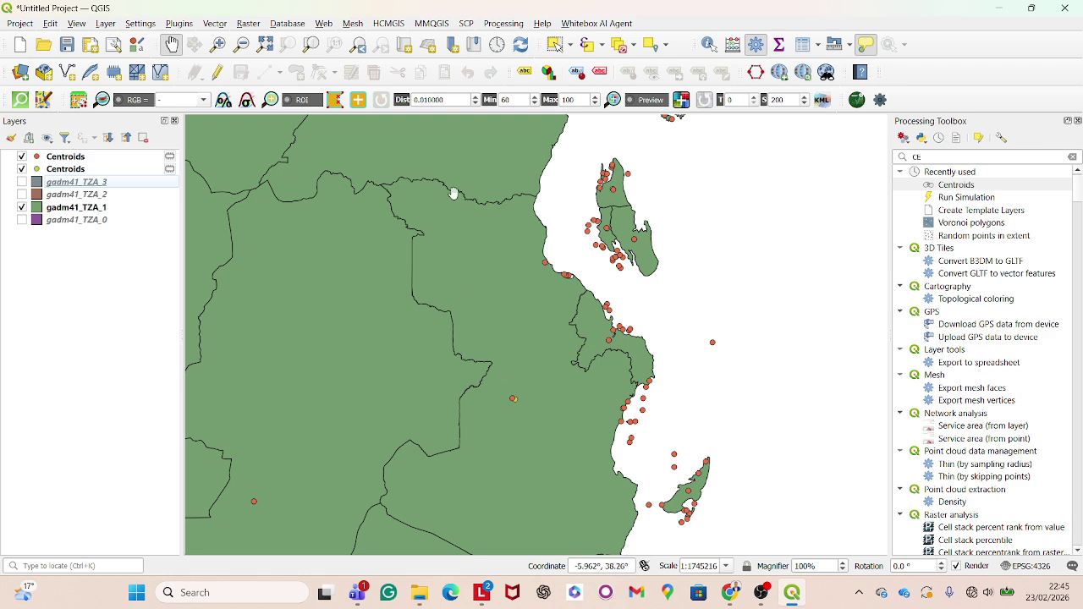
Step: Remove the per-part Centroids layer from the project, keeping the first Centroids layer
click(95, 157)
right_click(94, 155)
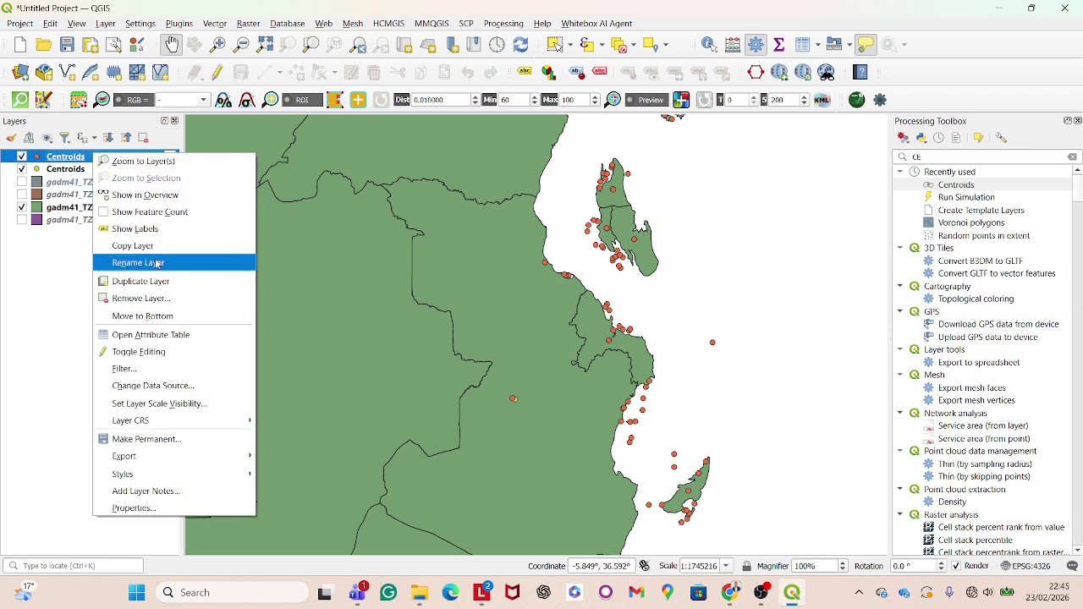
click(153, 297)
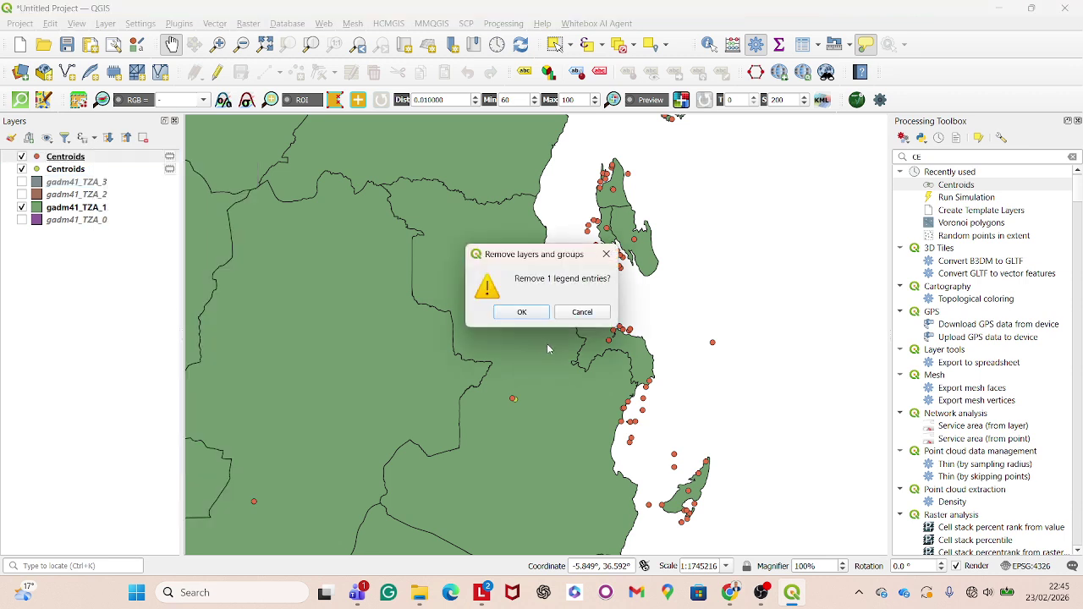
click(521, 312)
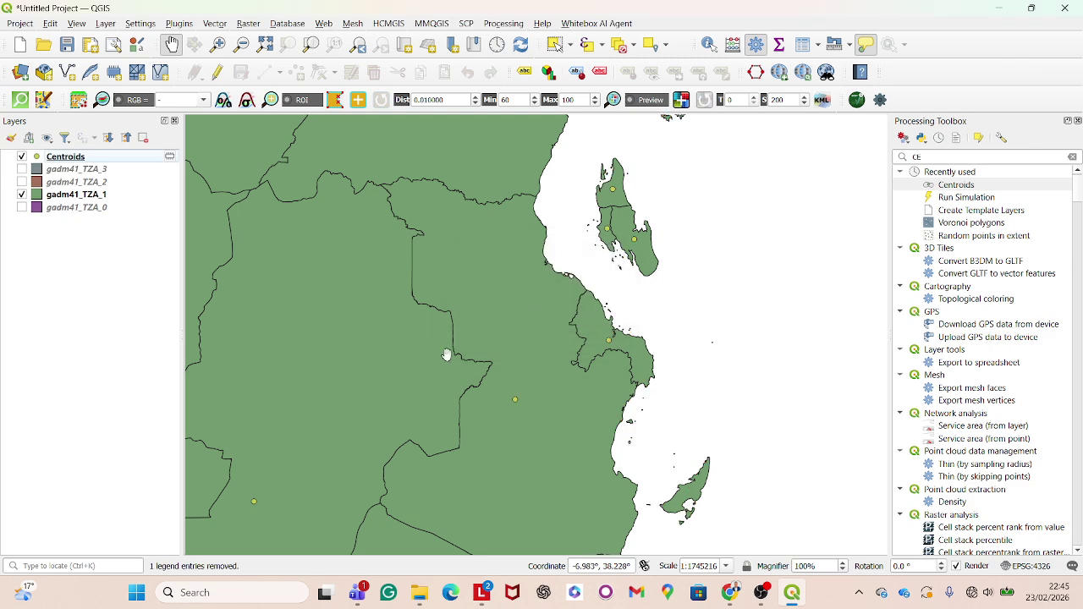
scroll(447, 353, down, 1)
scroll(576, 287, down, 1)
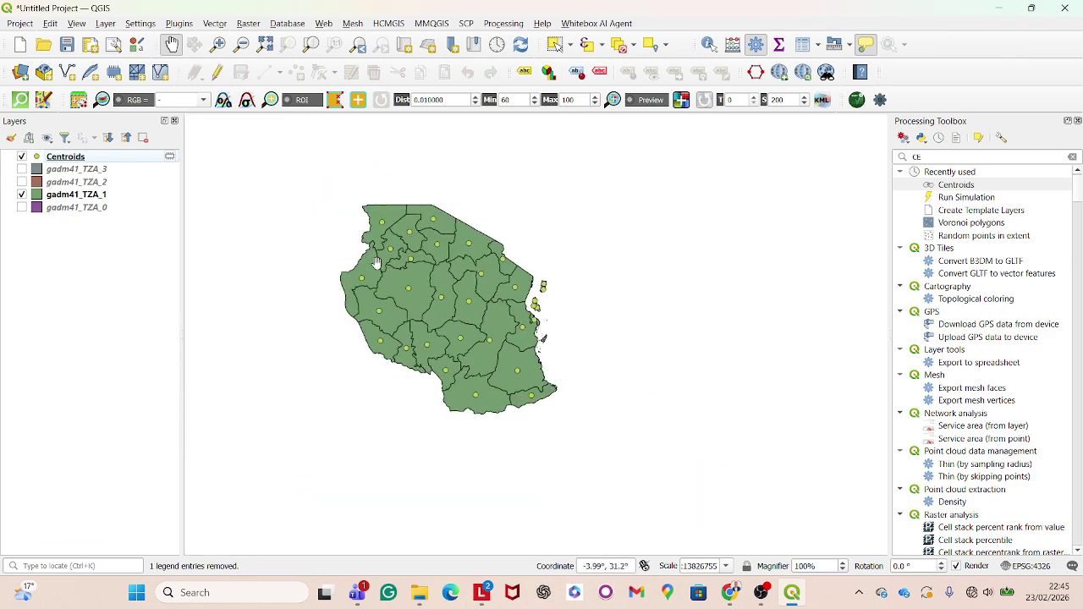
scroll(384, 268, up, 2)
scroll(381, 270, down, 1)
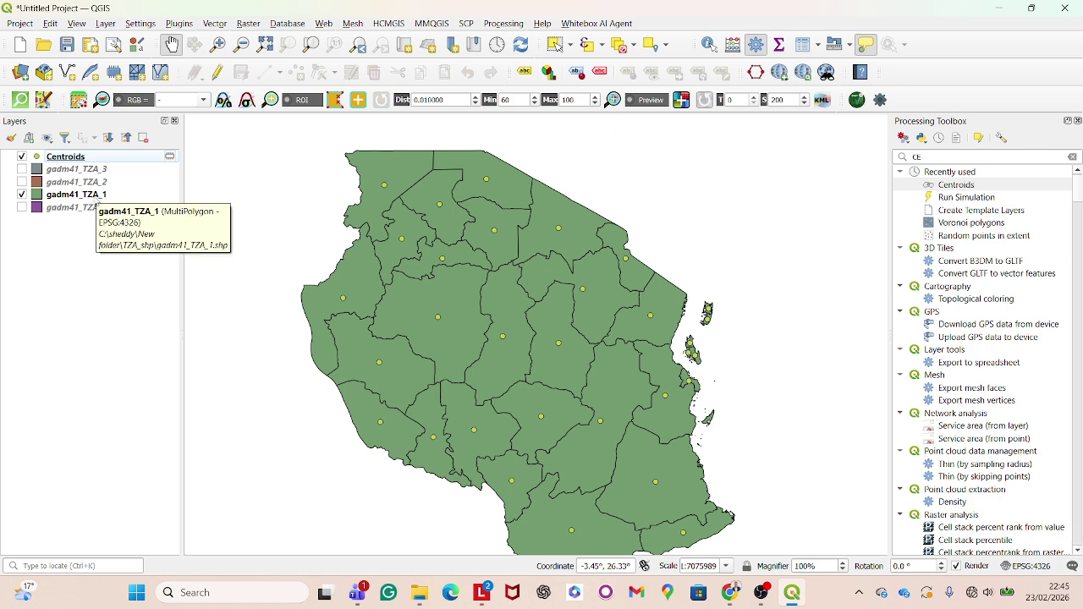
Step: Review the region records in the attribute table of gadm41_TZA_1 and close the table
right_click(97, 198)
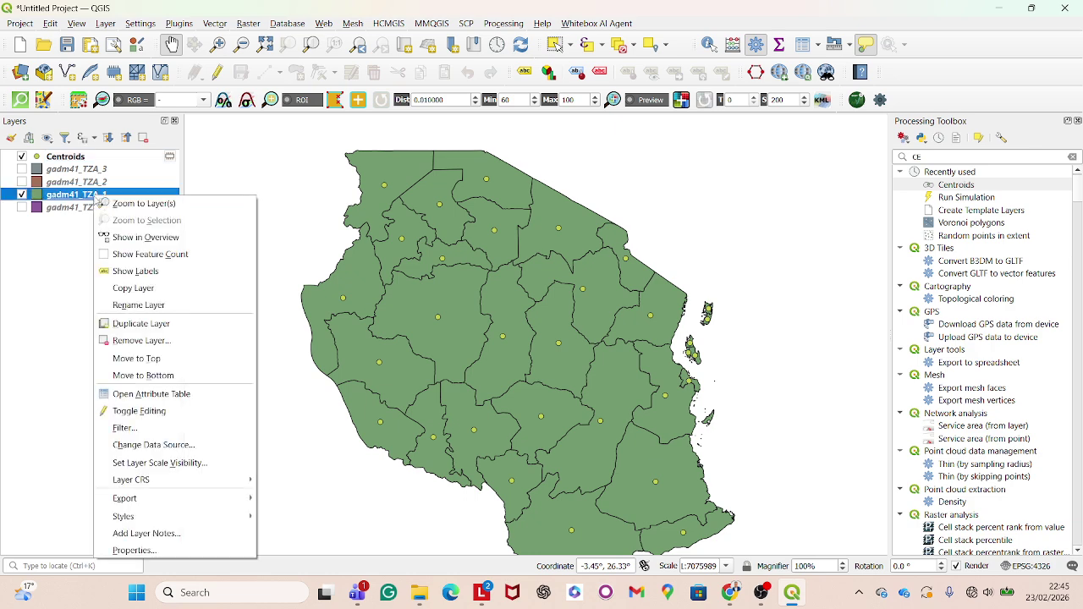
click(145, 396)
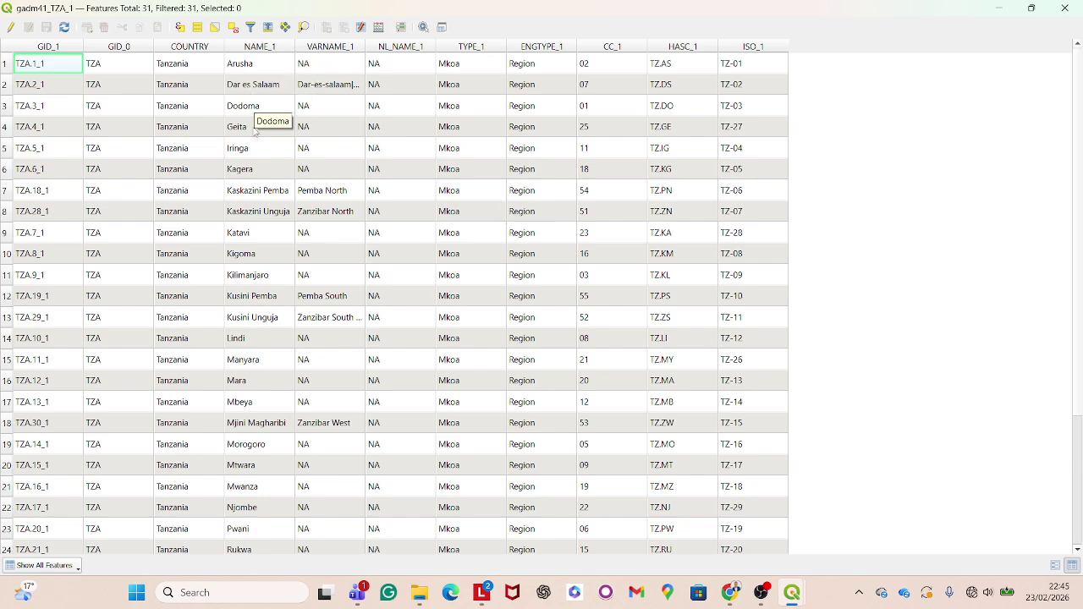
scroll(247, 191, down, 3)
scroll(252, 207, up, 3)
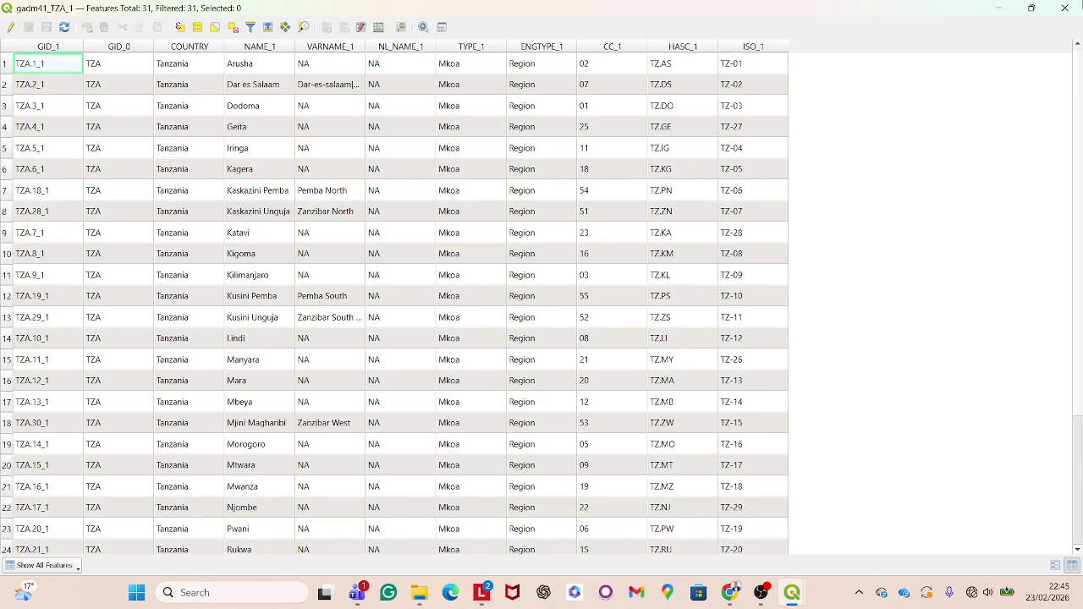
click(1064, 9)
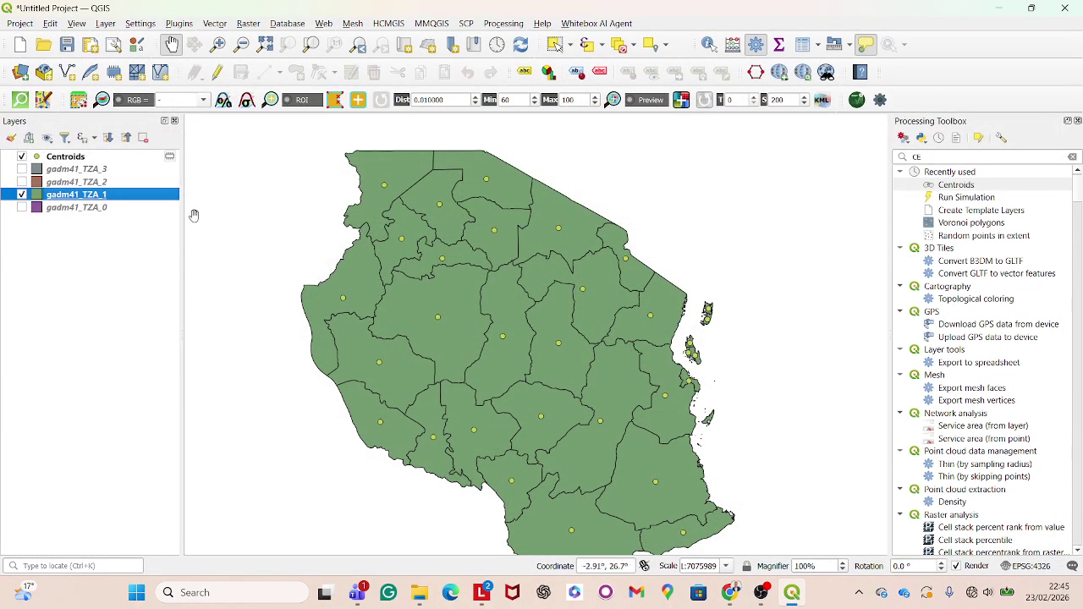
Step: Run the Collect Geometries tool on gadm41_TZA_1 without unique ID fields, output it as a temporary layer, and close the dialog
click(224, 24)
mouse_move(272, 75)
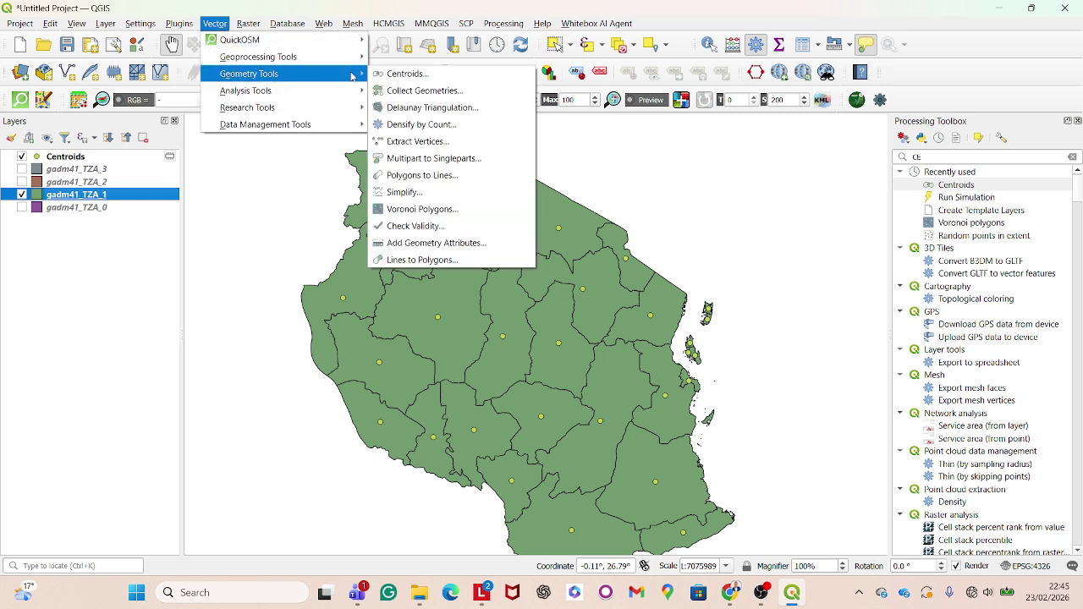
click(433, 91)
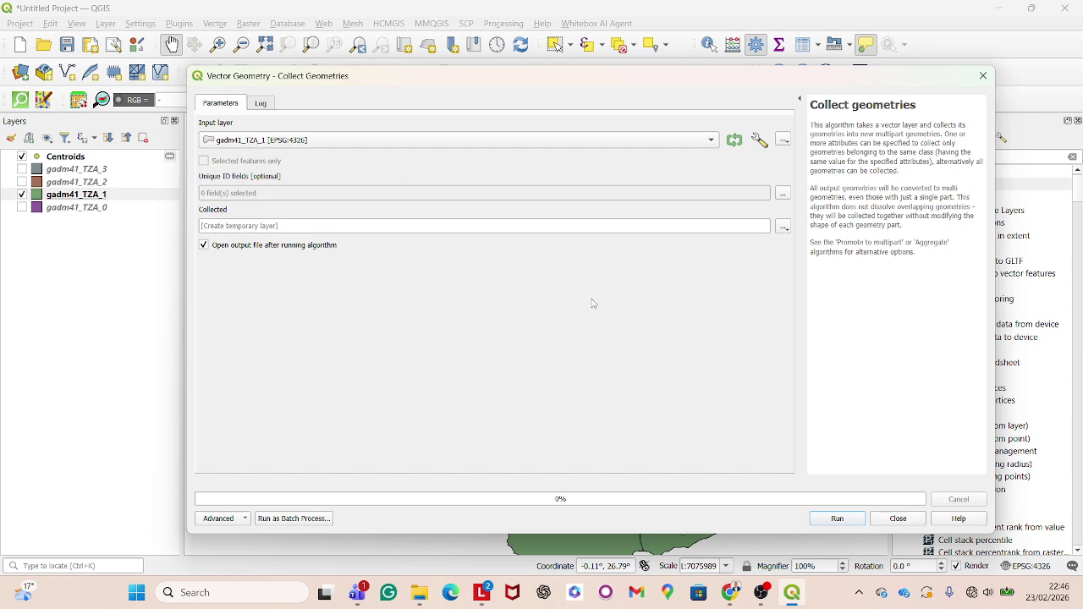
click(829, 520)
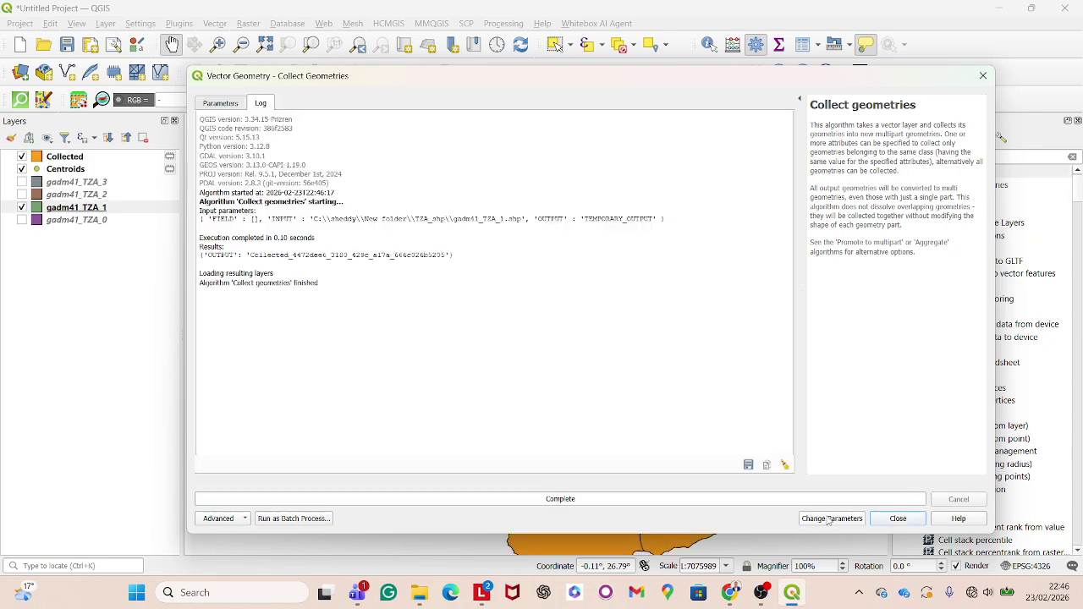
click(982, 75)
scroll(539, 355, up, 3)
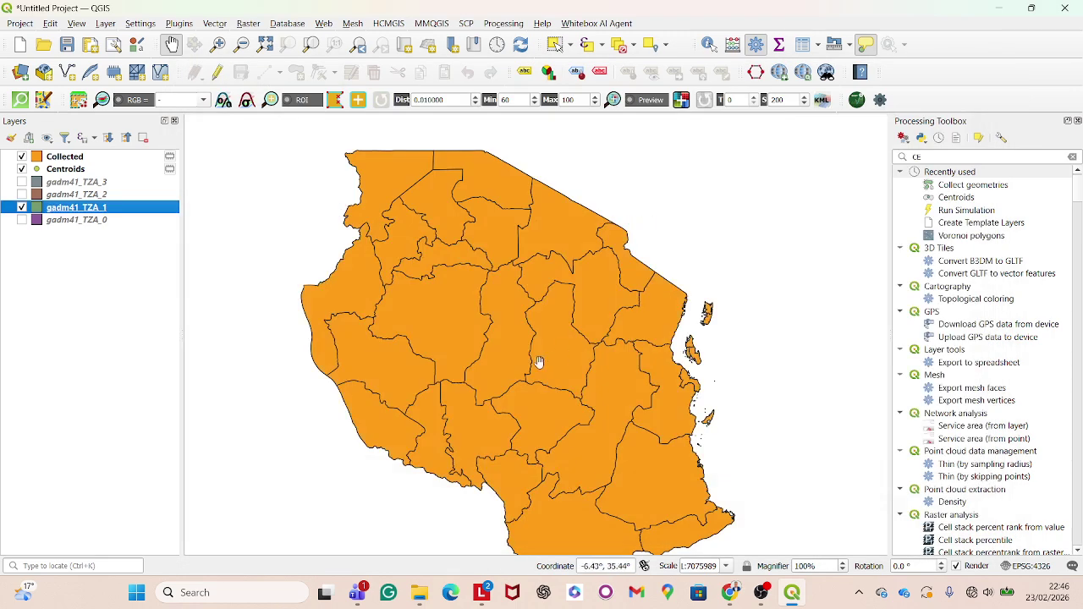
Step: Examine the extent of the Collected layer across the whole country and hide the layer
scroll(542, 324, down, 3)
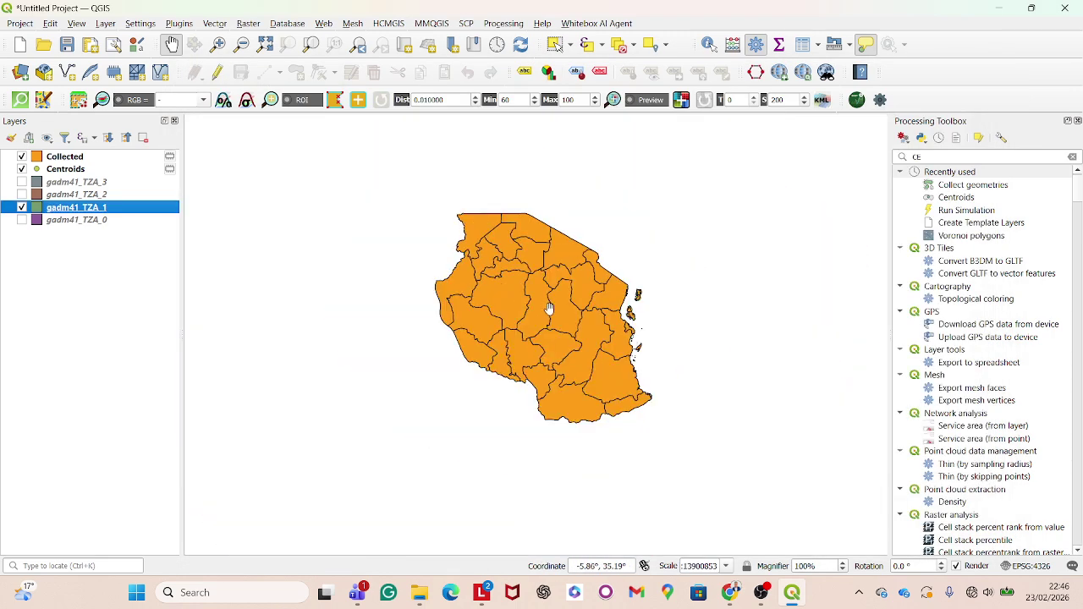
scroll(552, 315, up, 1)
scroll(554, 318, down, 3)
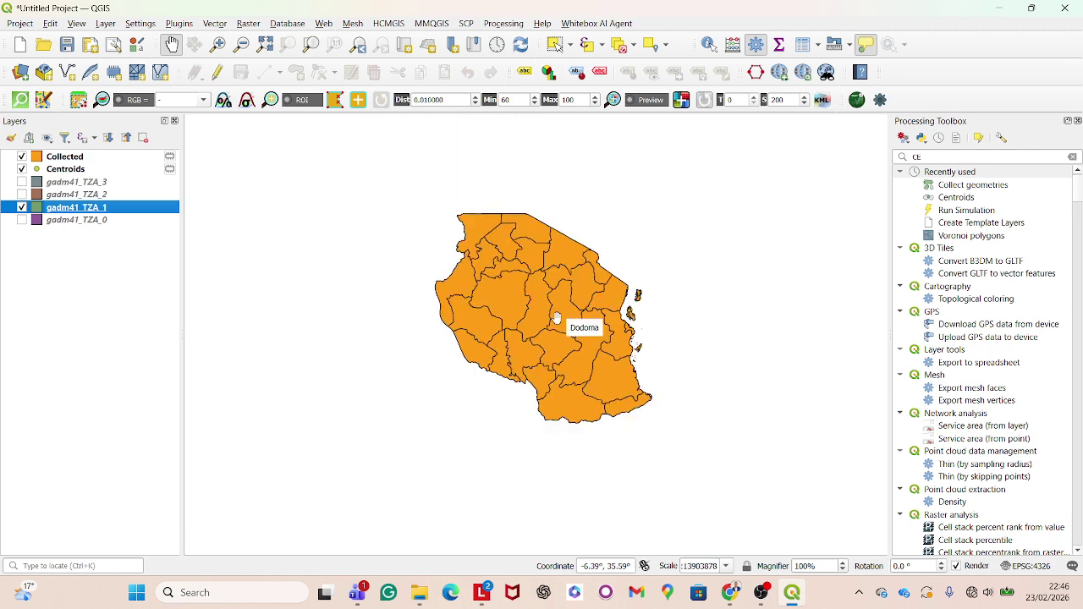
scroll(555, 306, up, 2)
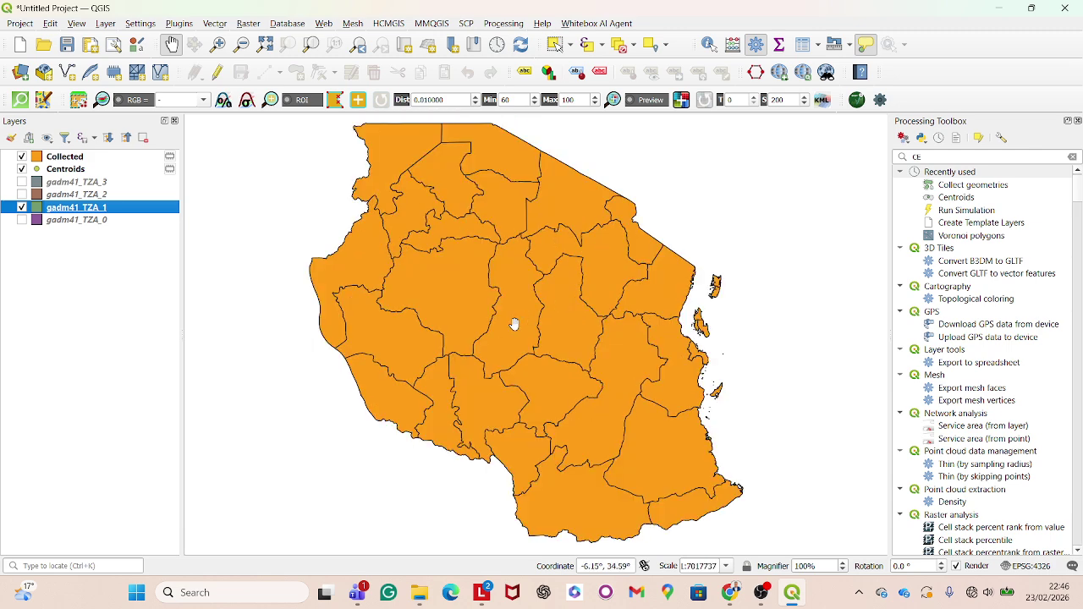
mouse_move(513, 324)
click(22, 157)
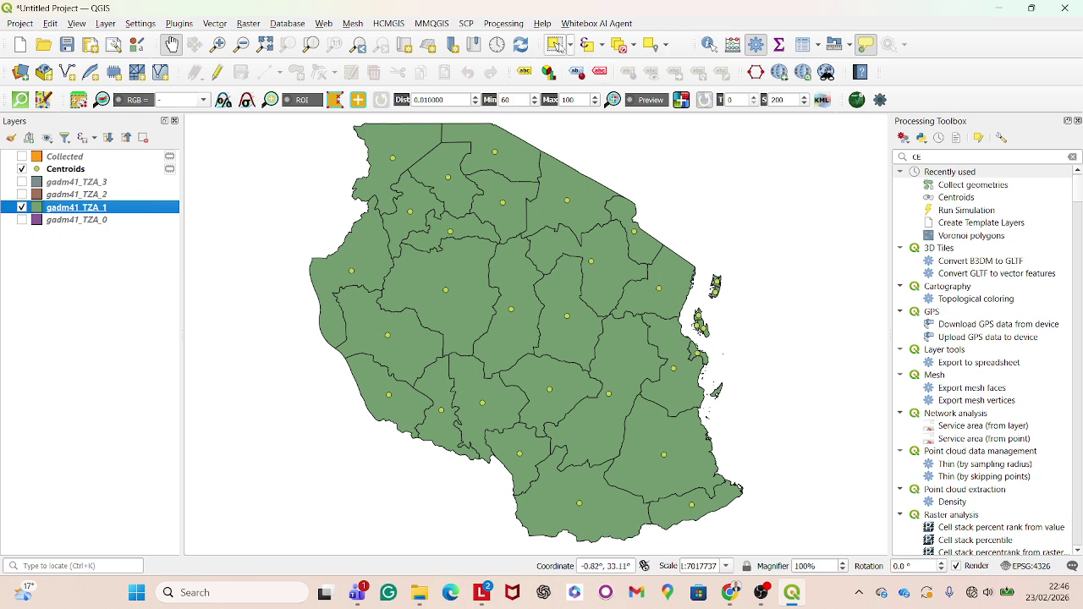
Step: Select single regions of gadm41_TZA_1 one after another on the map, including Tabora, Mara and Shinyanga, ending with Katavi
click(556, 44)
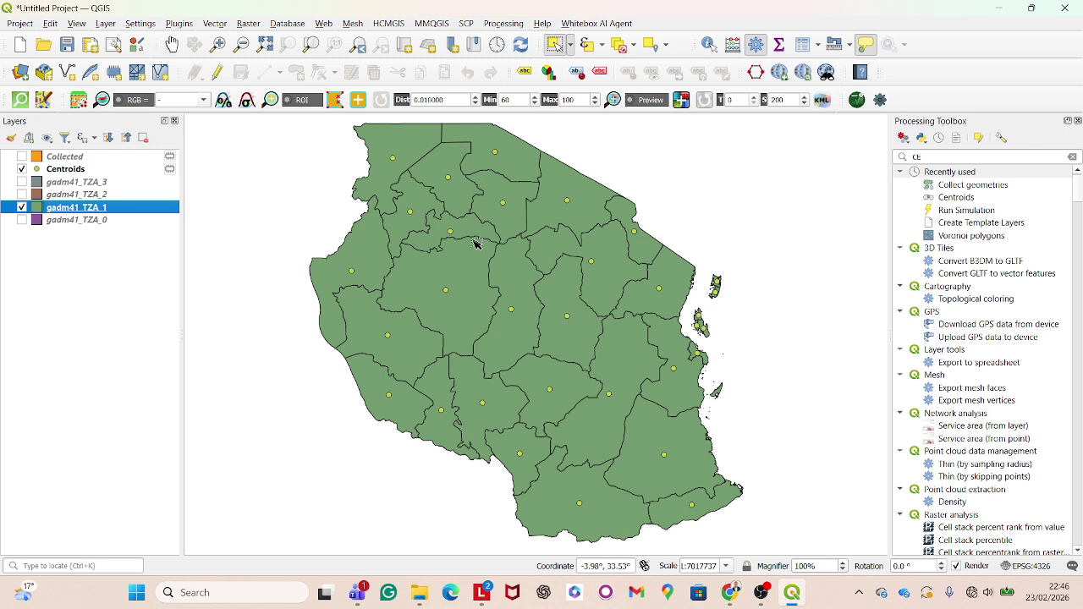
click(453, 281)
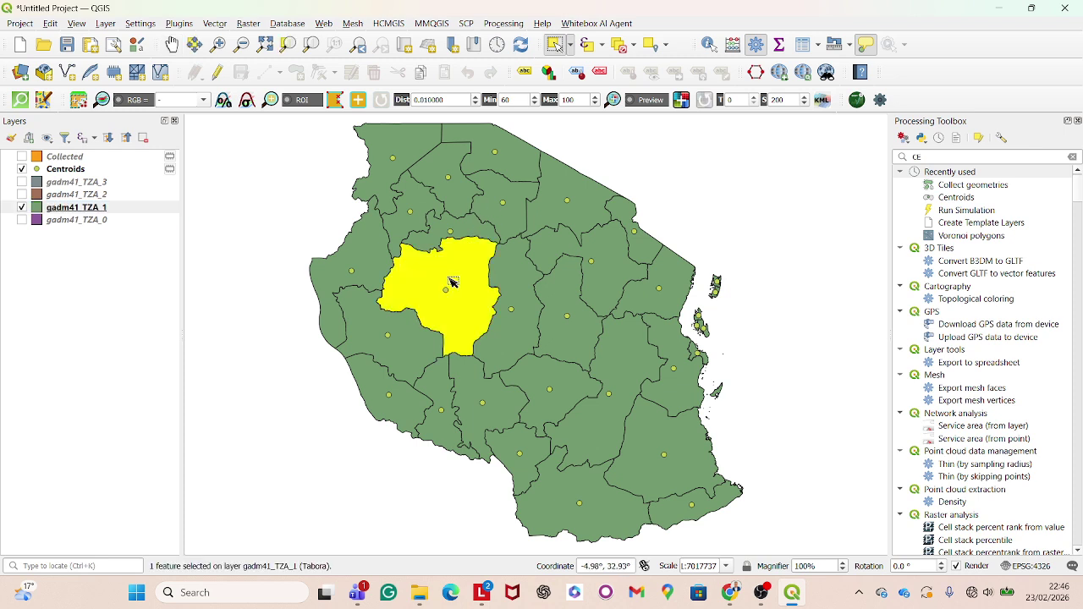
click(512, 311)
click(574, 189)
click(505, 162)
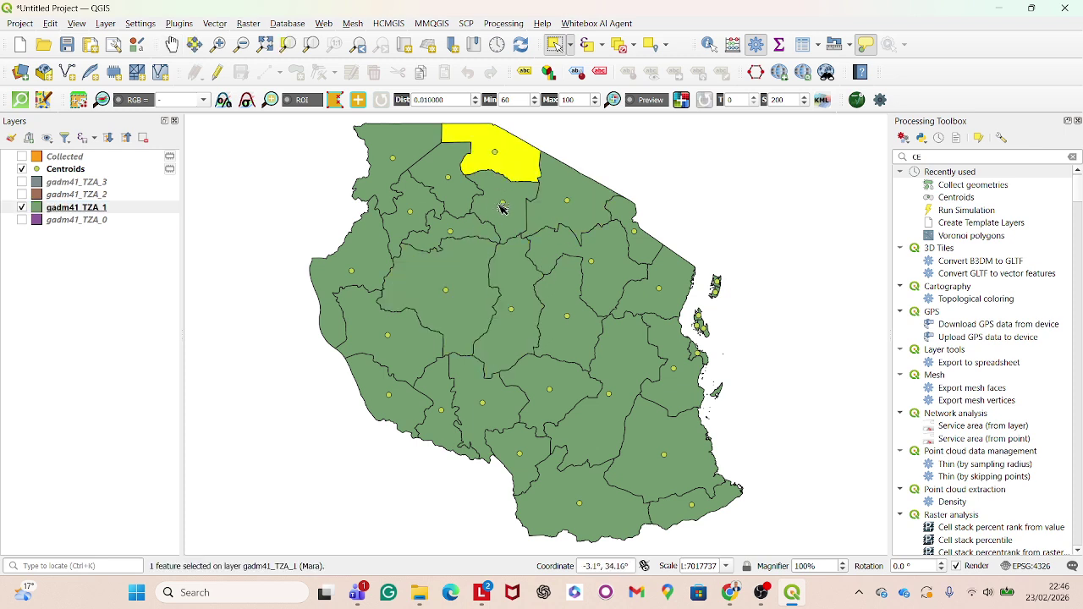
click(505, 209)
click(467, 234)
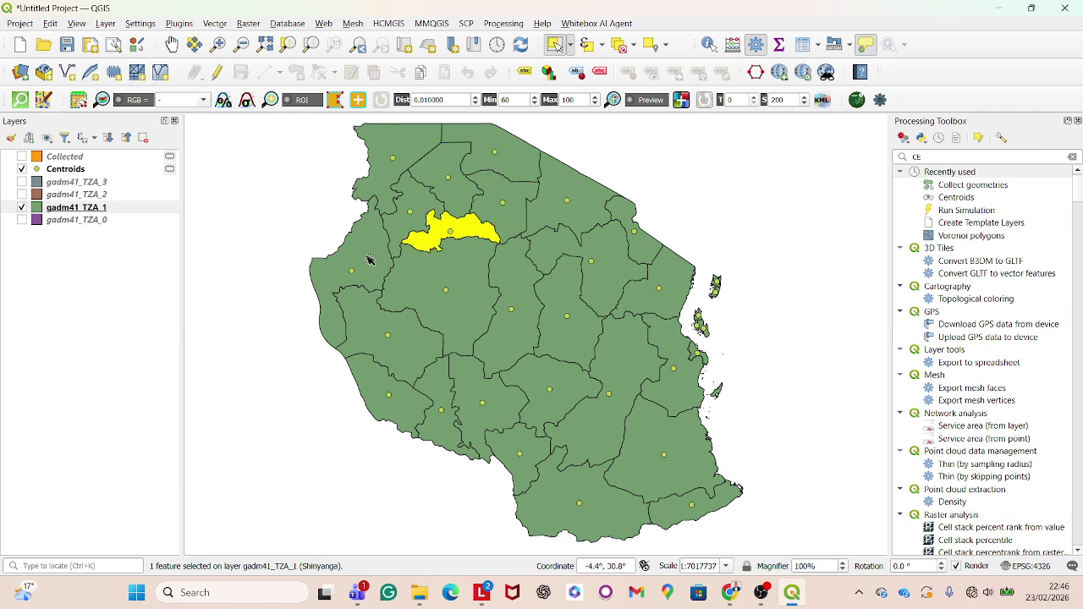
click(370, 259)
click(393, 335)
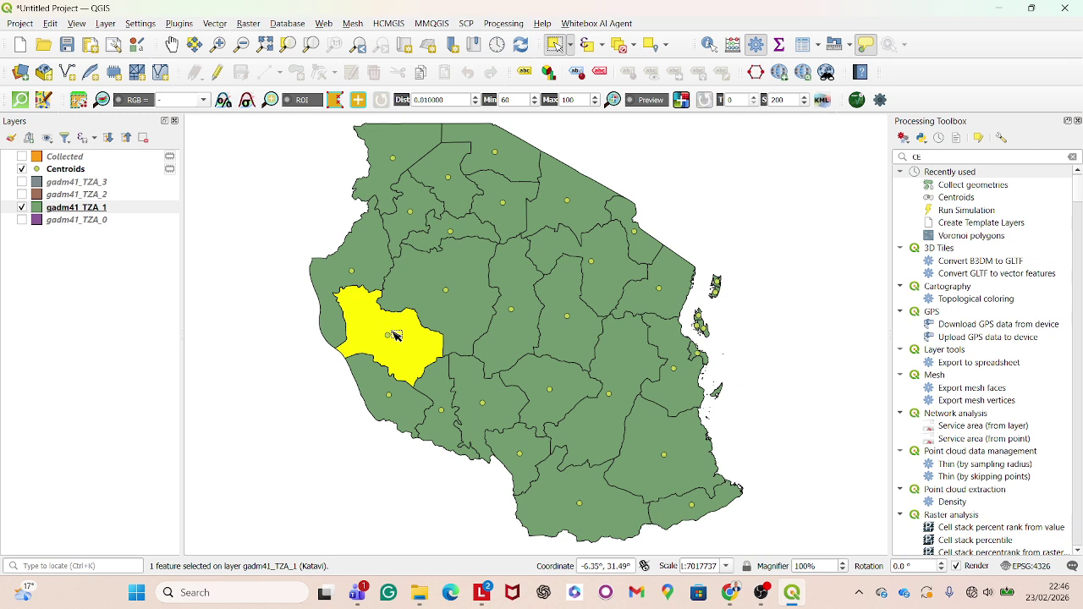
Step: Show the Collected layer, make it active and select its feature on the map
click(132, 211)
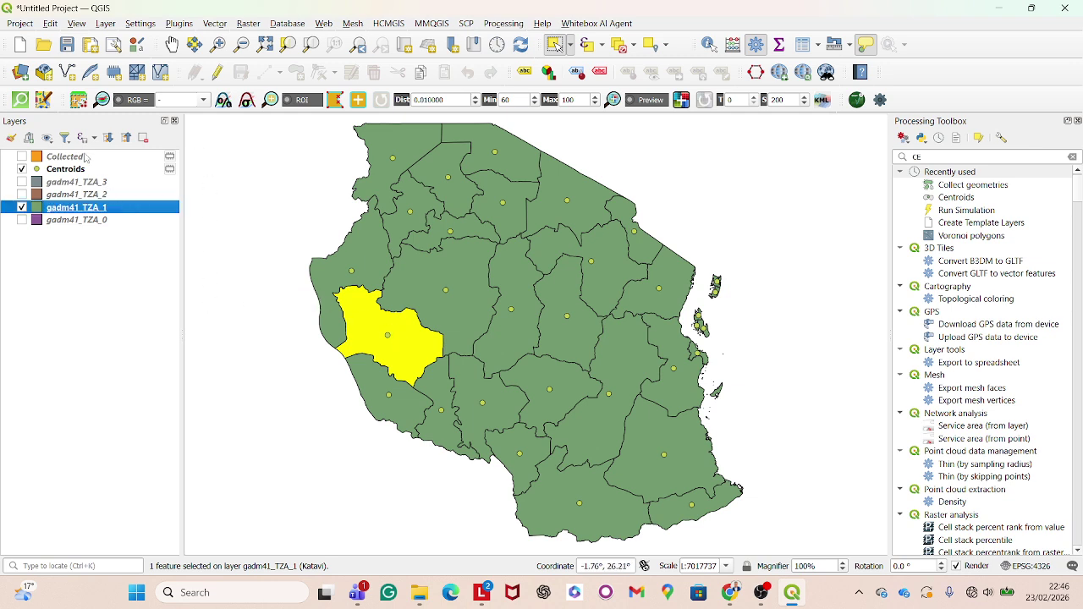
click(95, 162)
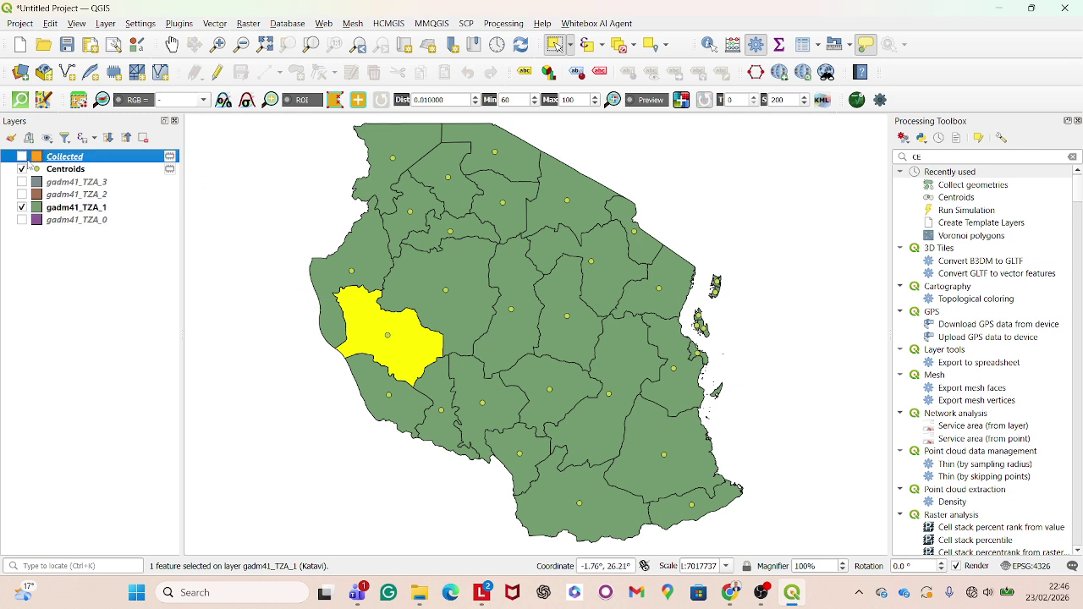
click(22, 156)
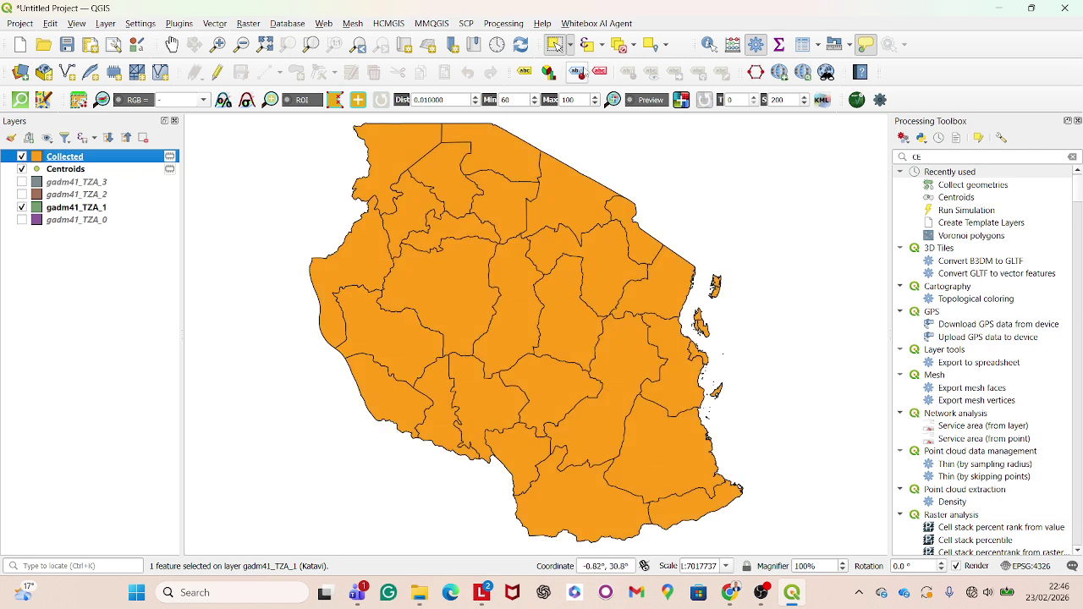
click(461, 294)
click(461, 293)
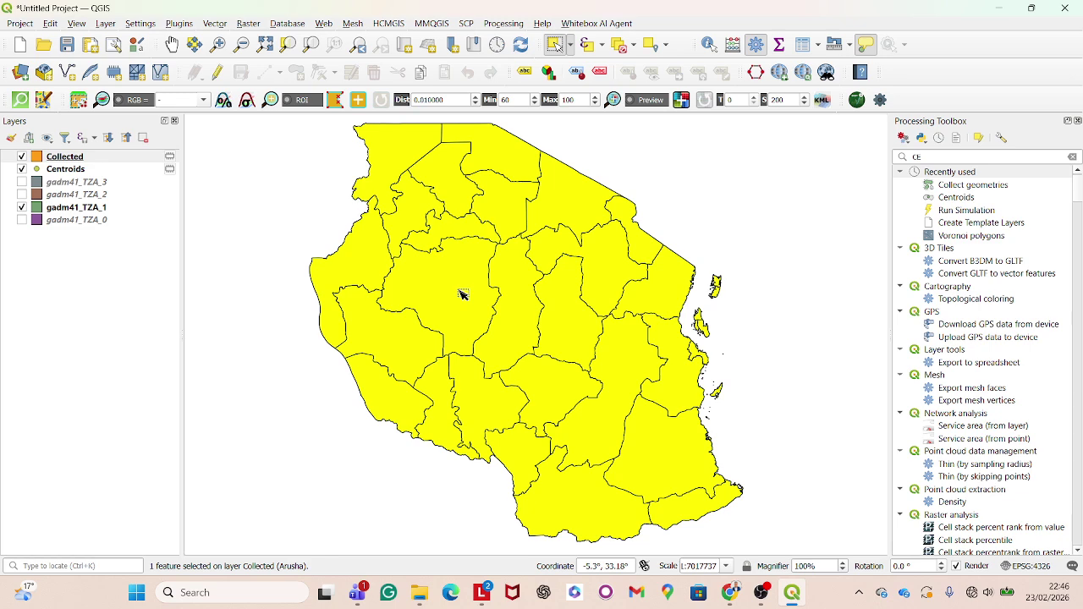
scroll(461, 294, down, 1)
scroll(479, 336, up, 1)
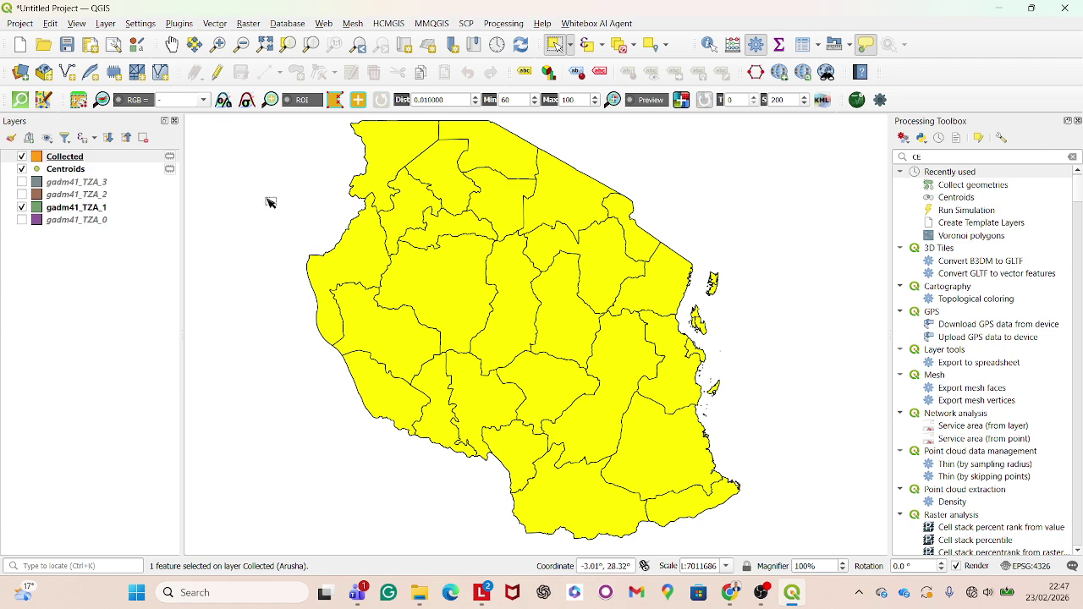
click(215, 24)
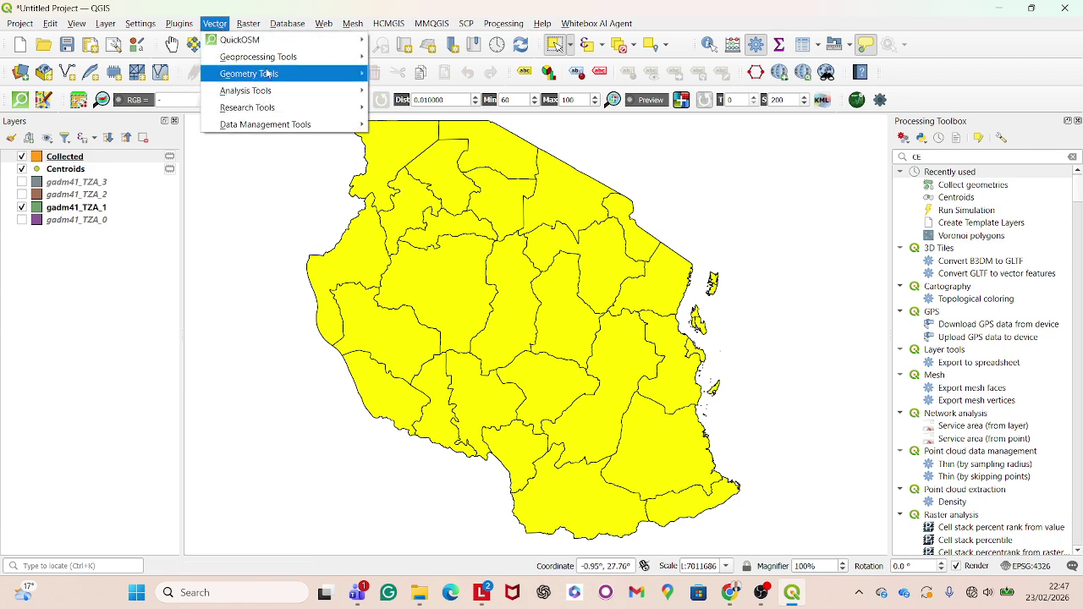
mouse_move(277, 74)
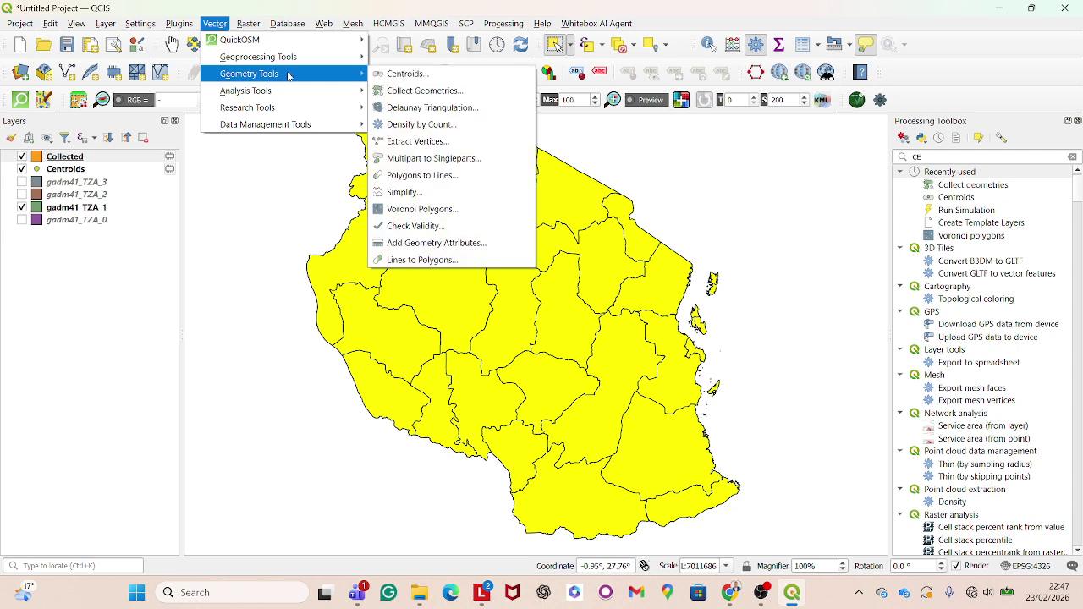
click(96, 194)
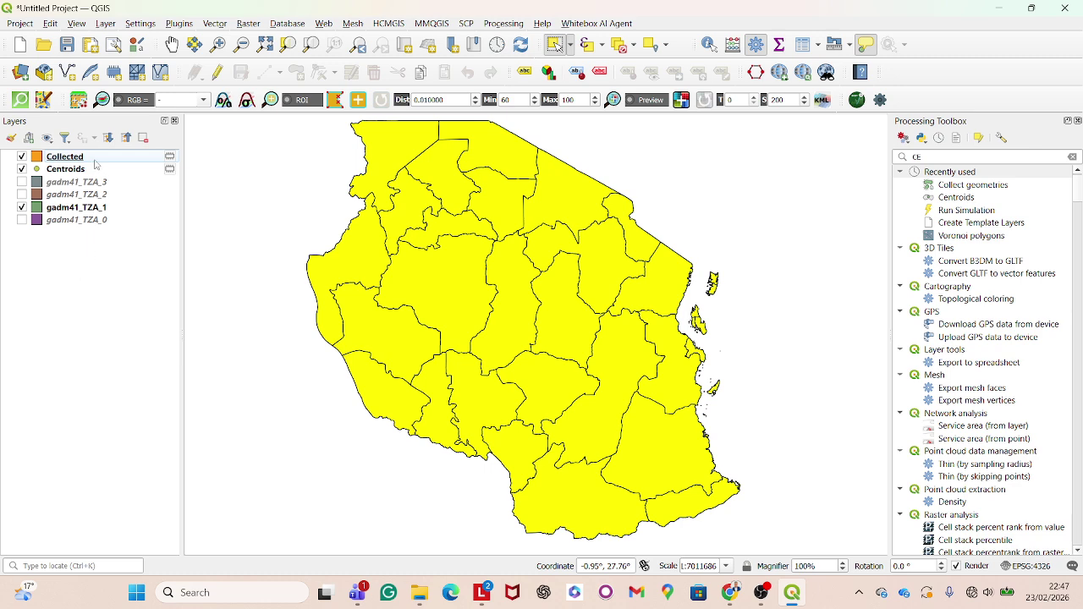
Step: Review the records in the attribute table of the Collected layer and close the table
right_click(96, 163)
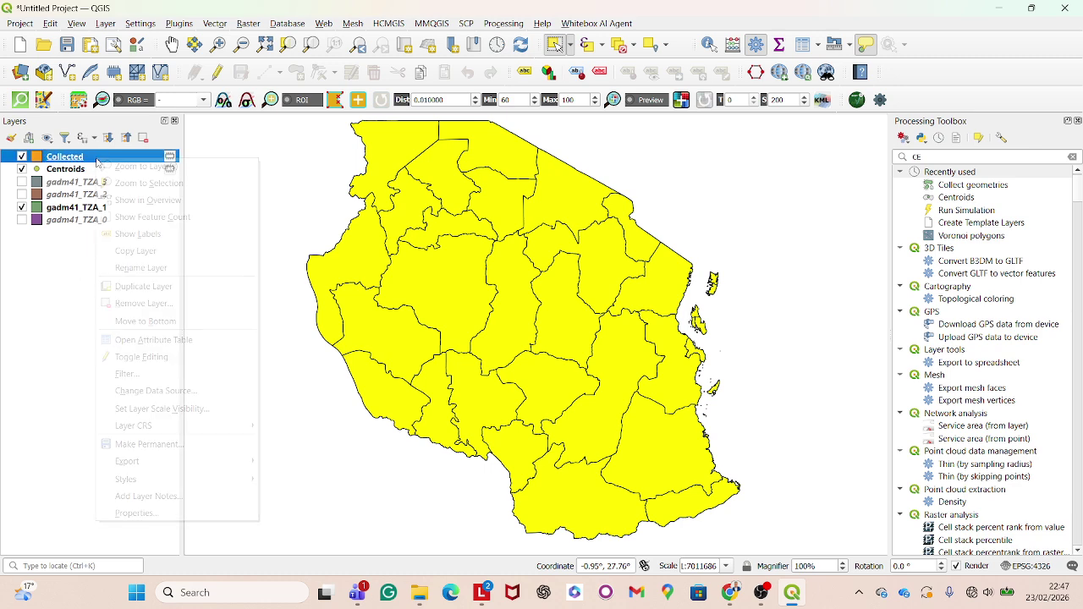
click(198, 342)
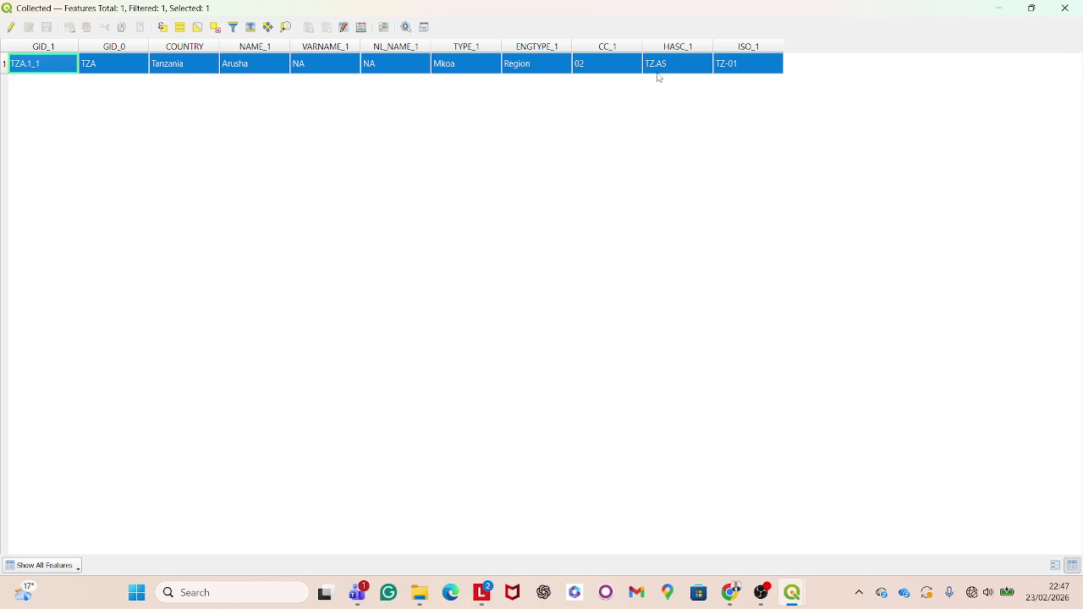
click(1063, 10)
scroll(408, 311, down, 1)
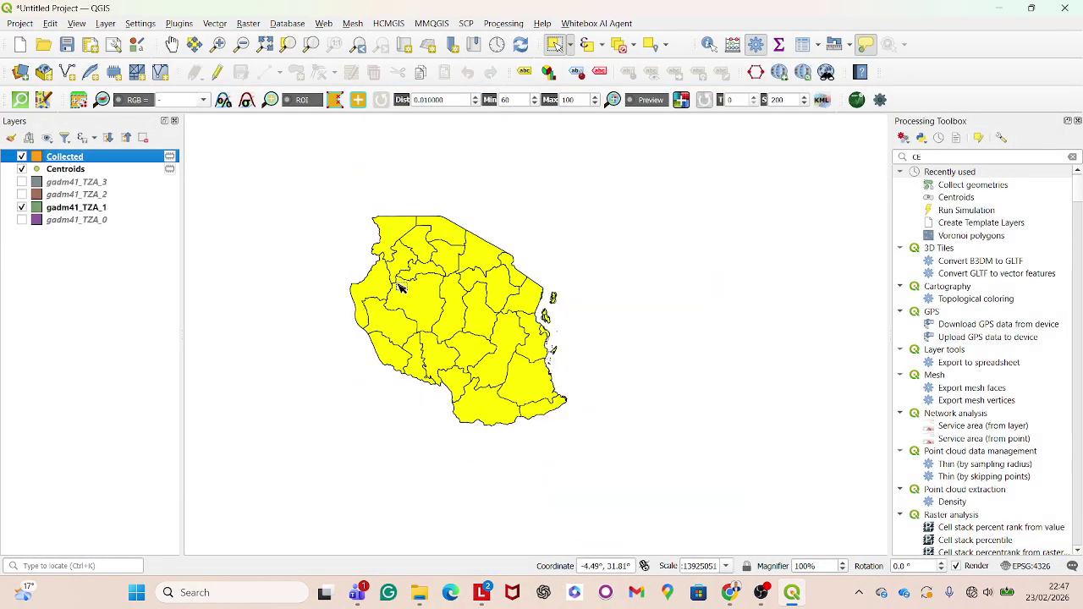
scroll(401, 288, up, 1)
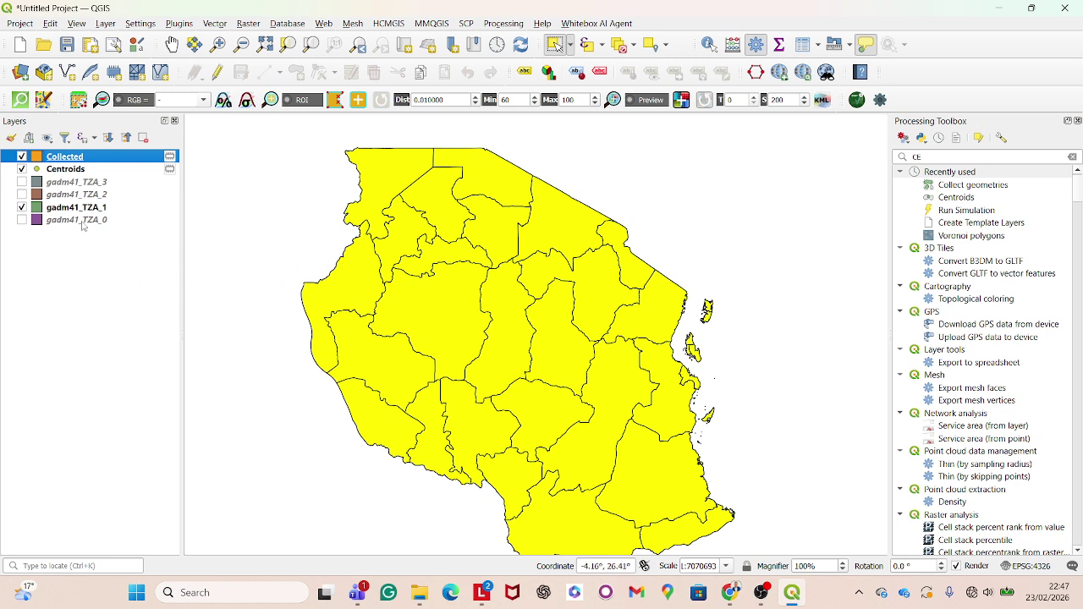
Step: Hide the Collected and gadm41_TZA_1 layers and show the gadm41_TZA_0 country boundary under the centroids
click(22, 158)
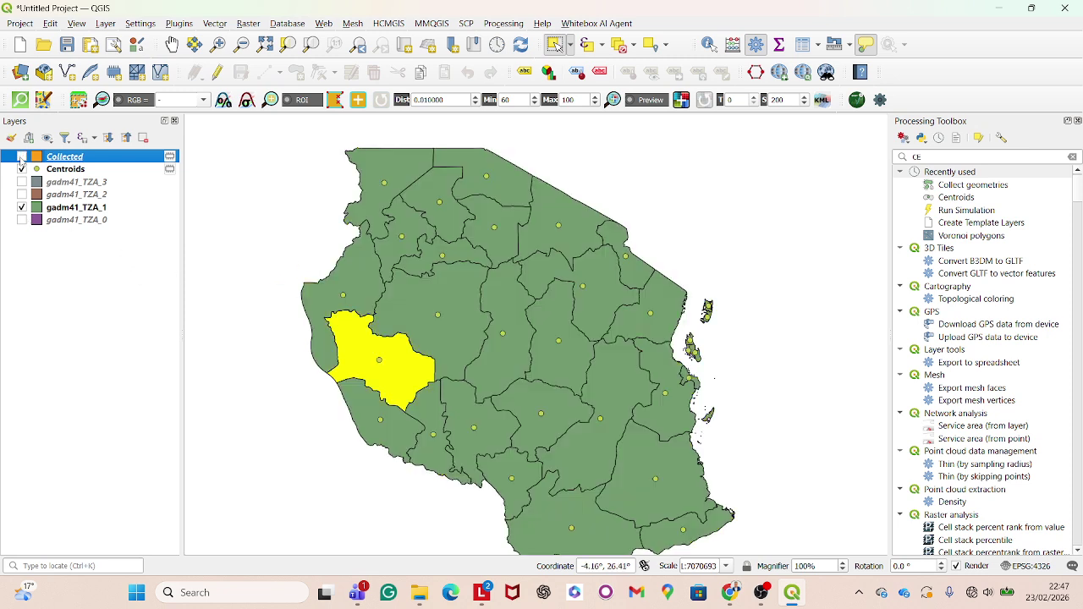
click(22, 208)
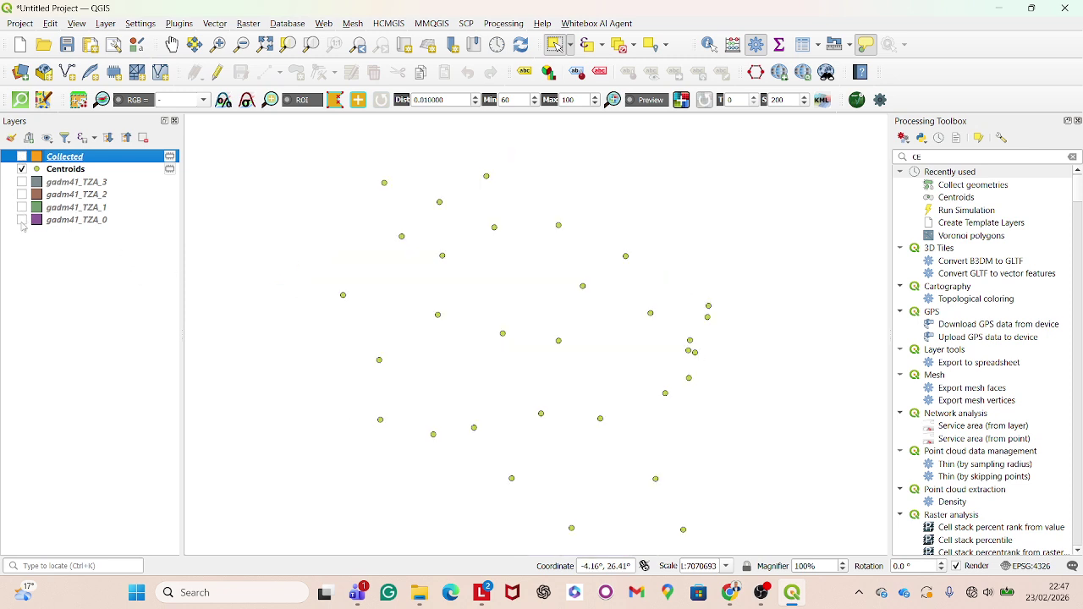
click(22, 219)
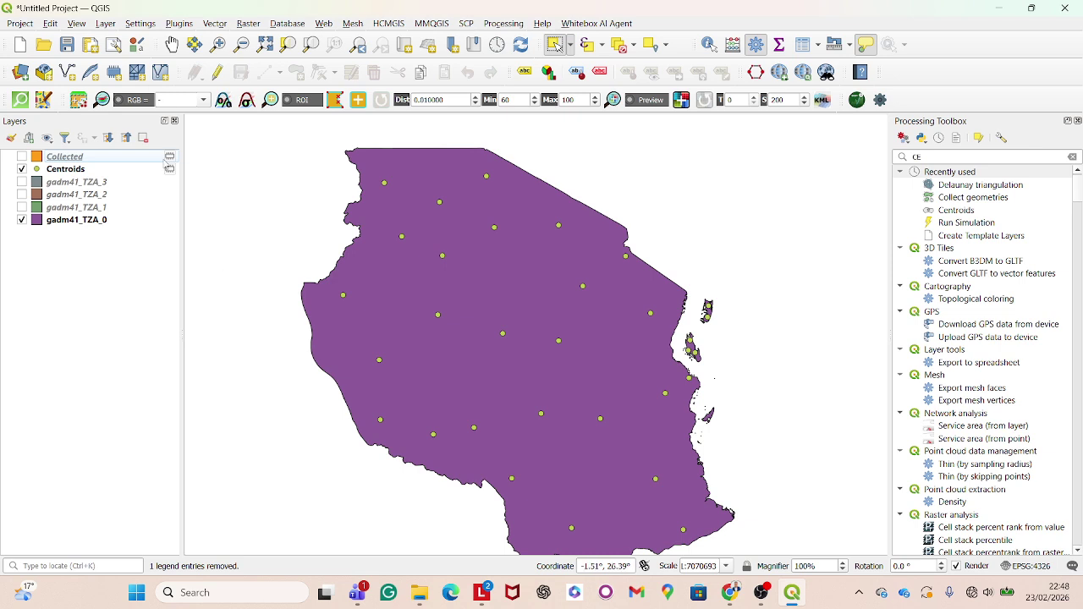
Step: Run the Delaunay Triangulation tool on the Centroids layer with point IDs added, output it as a temporary layer, and close the dialog
click(216, 23)
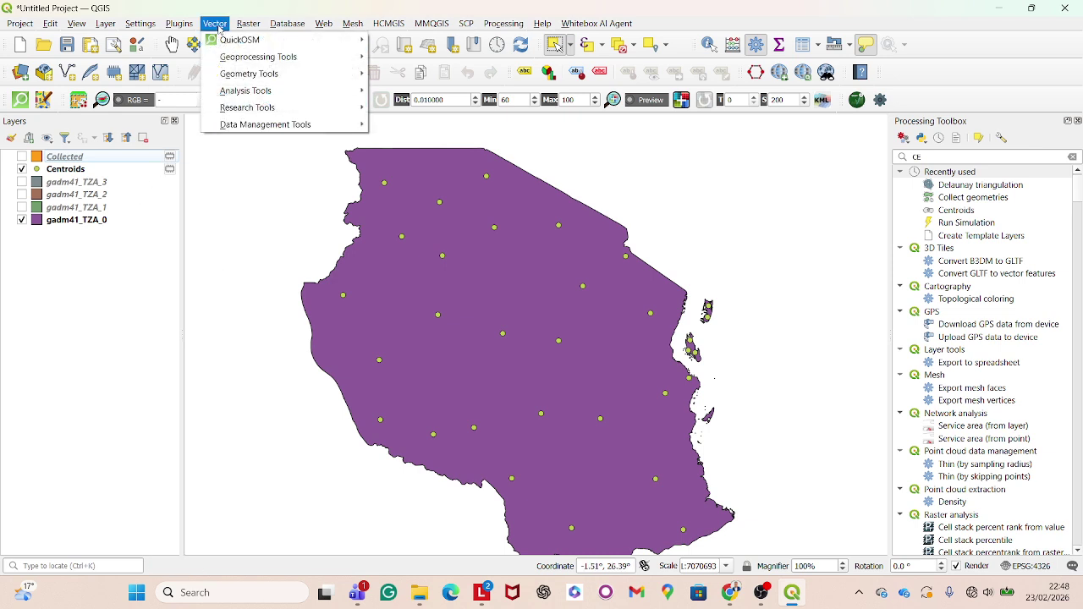
mouse_move(281, 76)
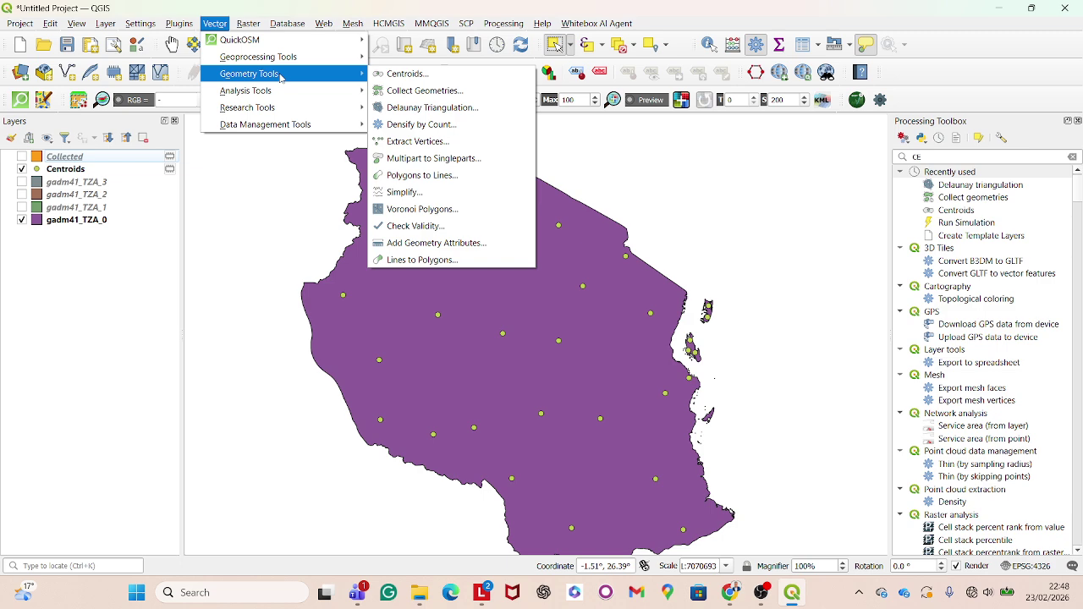
click(439, 113)
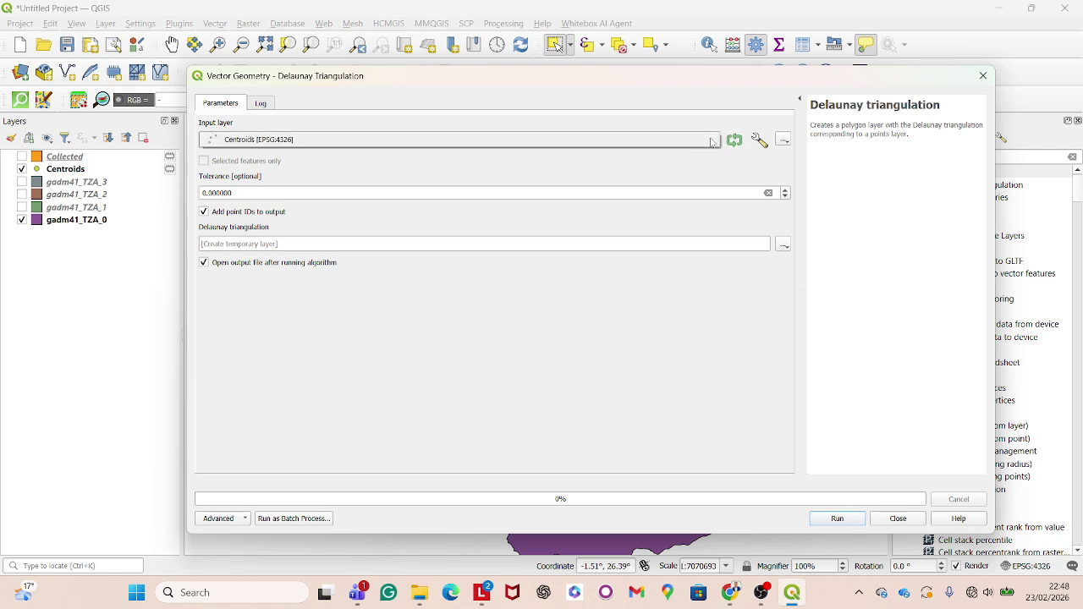
click(653, 142)
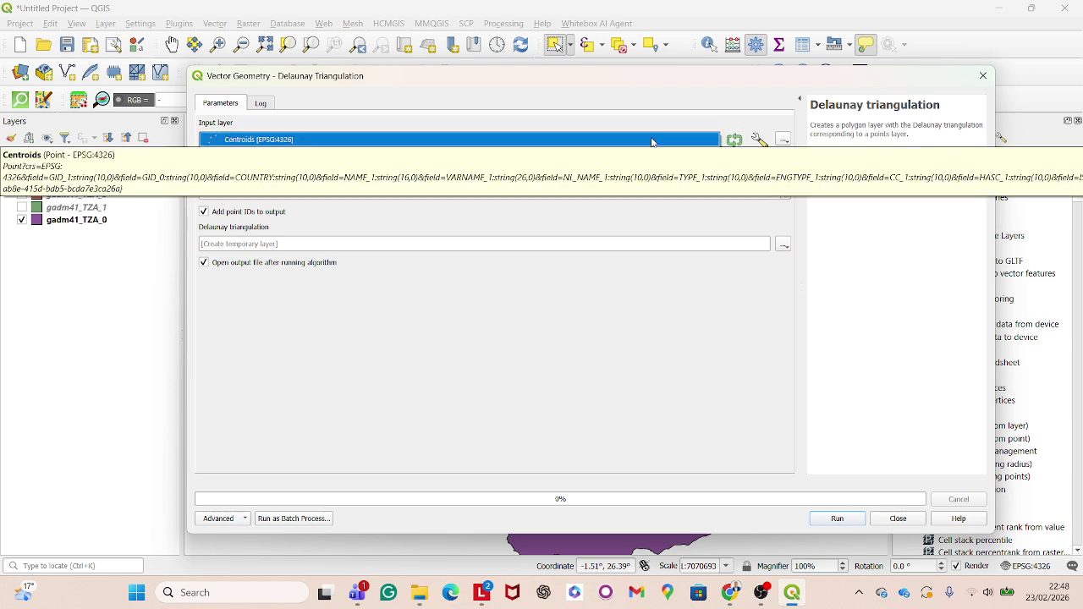
click(835, 522)
click(981, 76)
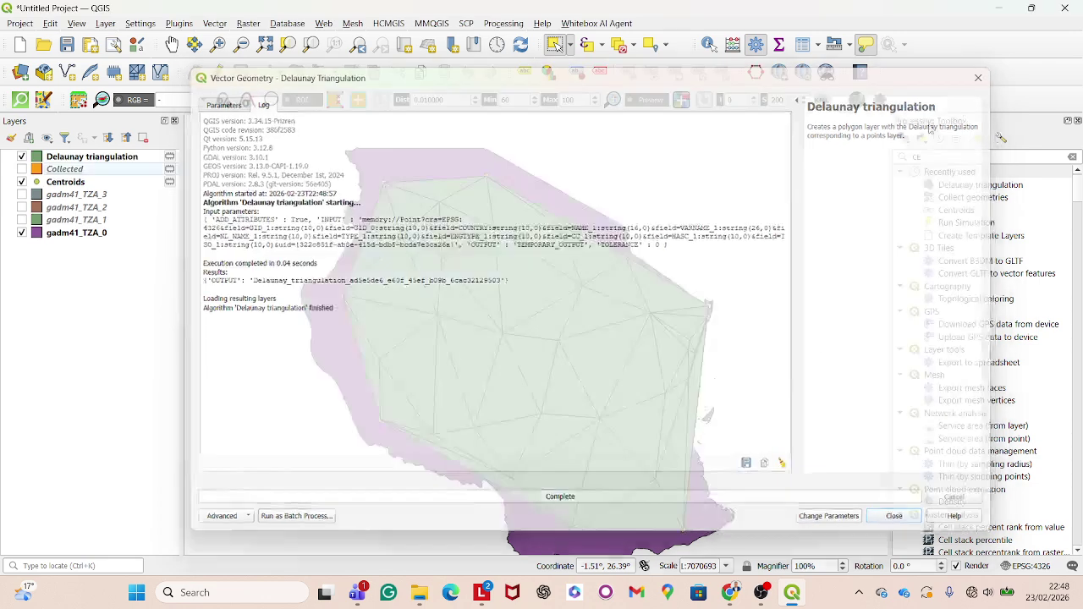
Step: Hide the gadm41_TZA_0 layer and move the Centroids layer above the Delaunay triangulation layer
scroll(390, 169, up, 1)
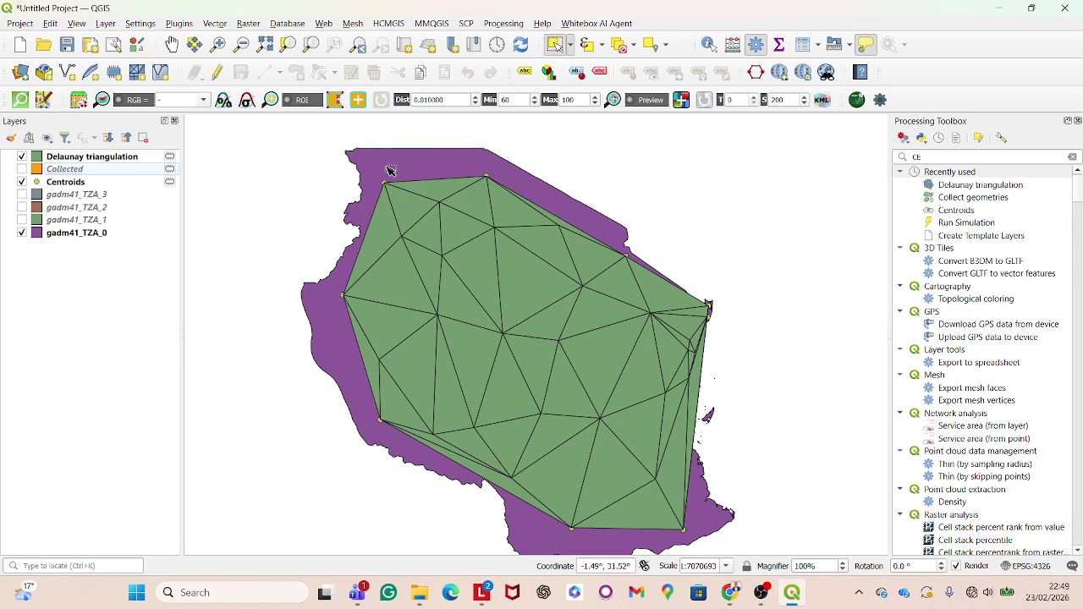
scroll(389, 169, down, 3)
scroll(389, 173, up, 2)
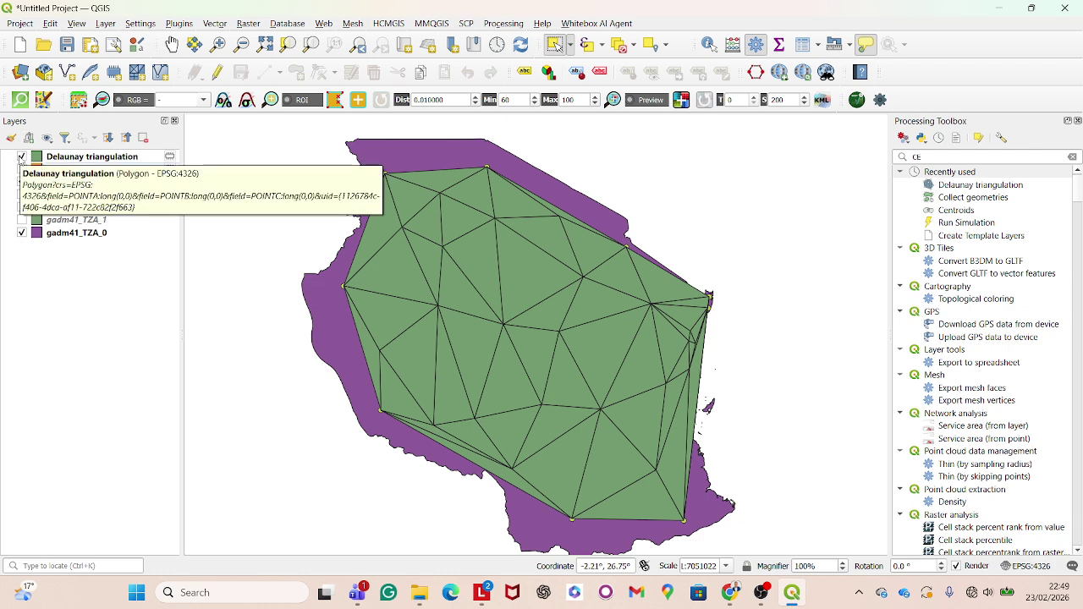
click(22, 233)
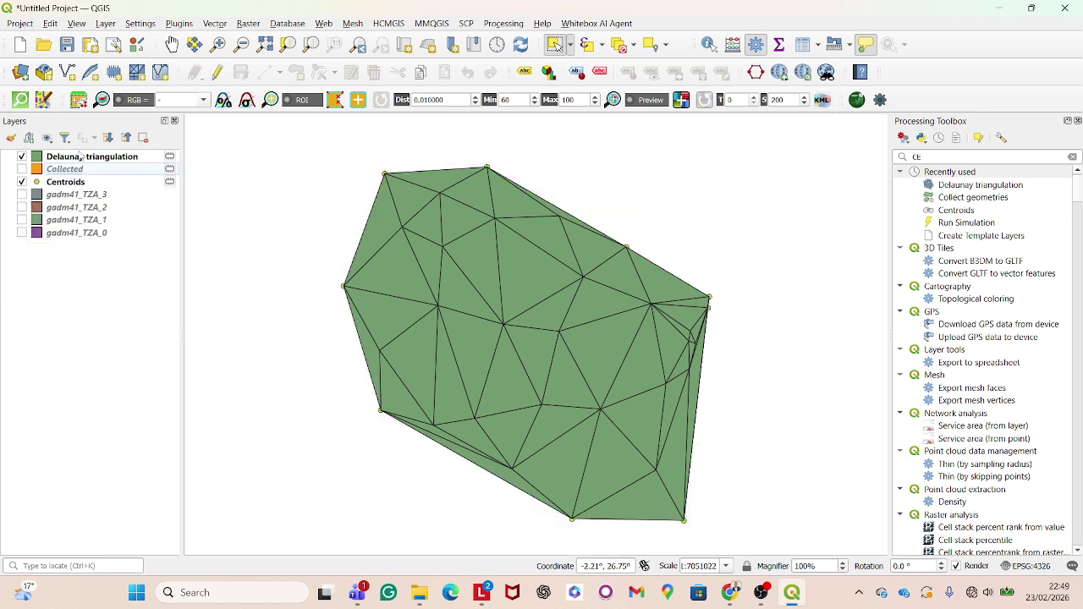
mouse_move(78, 187)
mouse_down()
mouse_move(84, 144)
mouse_move(95, 153)
mouse_up()
Step: Examine how the Delaunay triangles connect the centroid points, close up and across the full extent
scroll(507, 351, down, 1)
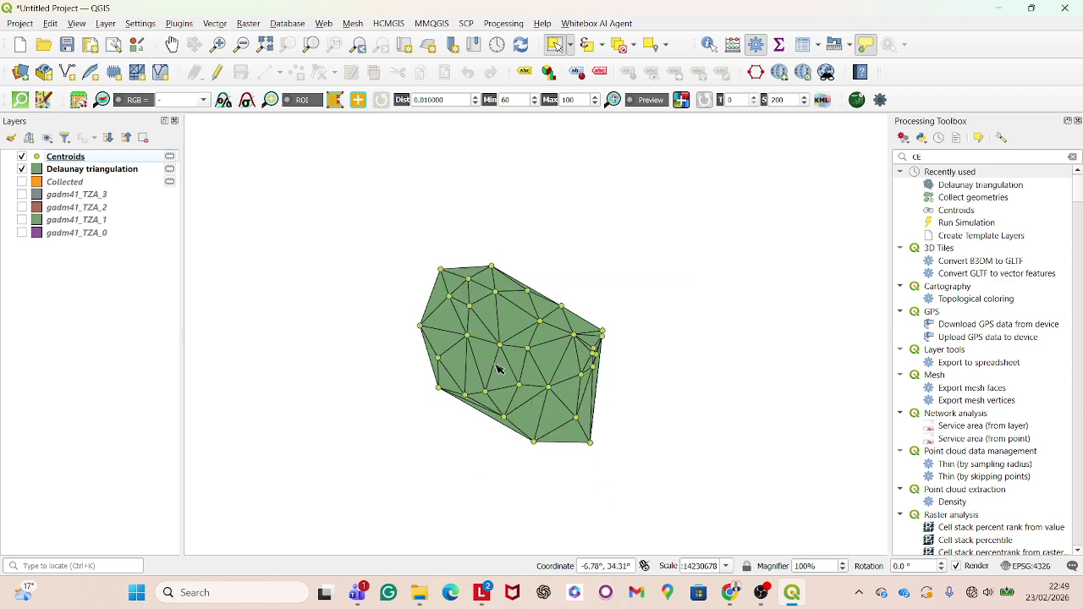
scroll(461, 307, up, 3)
scroll(478, 262, down, 1)
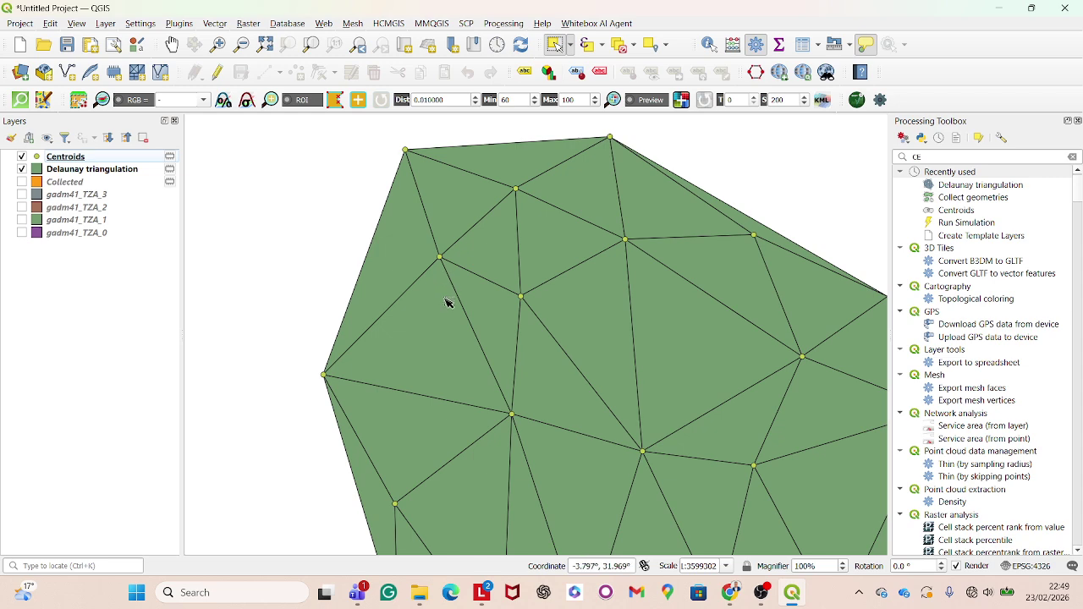
scroll(440, 296, down, 2)
scroll(441, 300, up, 1)
scroll(429, 293, down, 1)
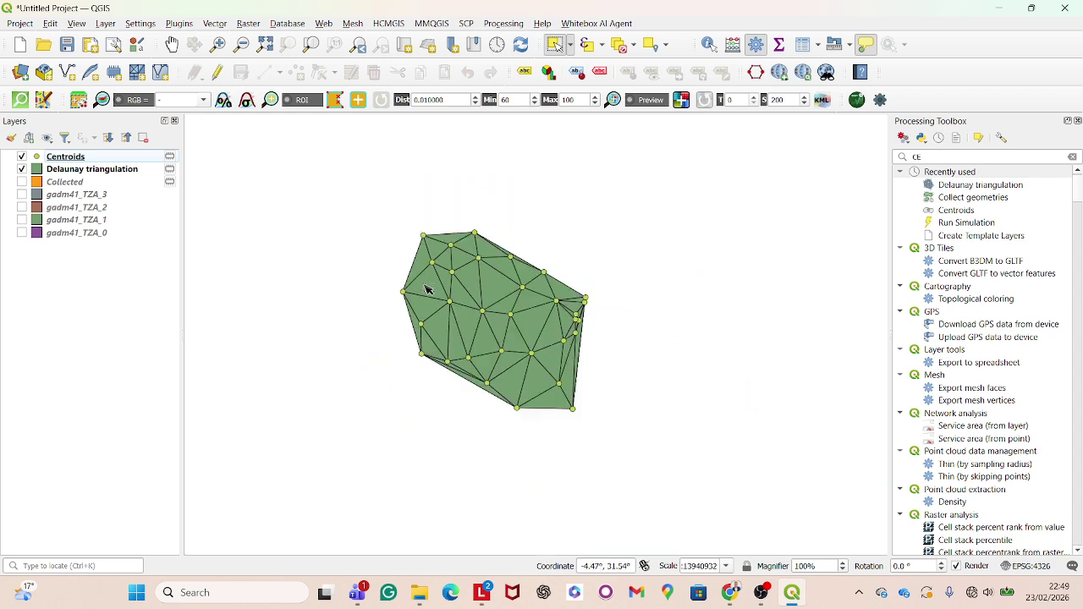
Step: Remove the Delaunay triangulation layer from the project and confirm the removal
scroll(471, 336, up, 1)
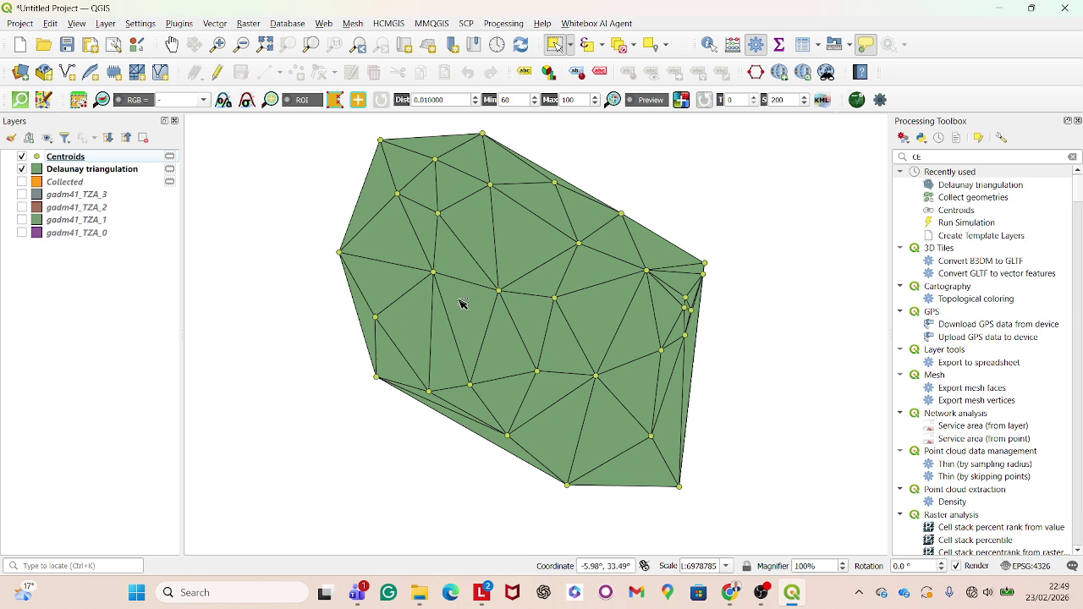
click(92, 169)
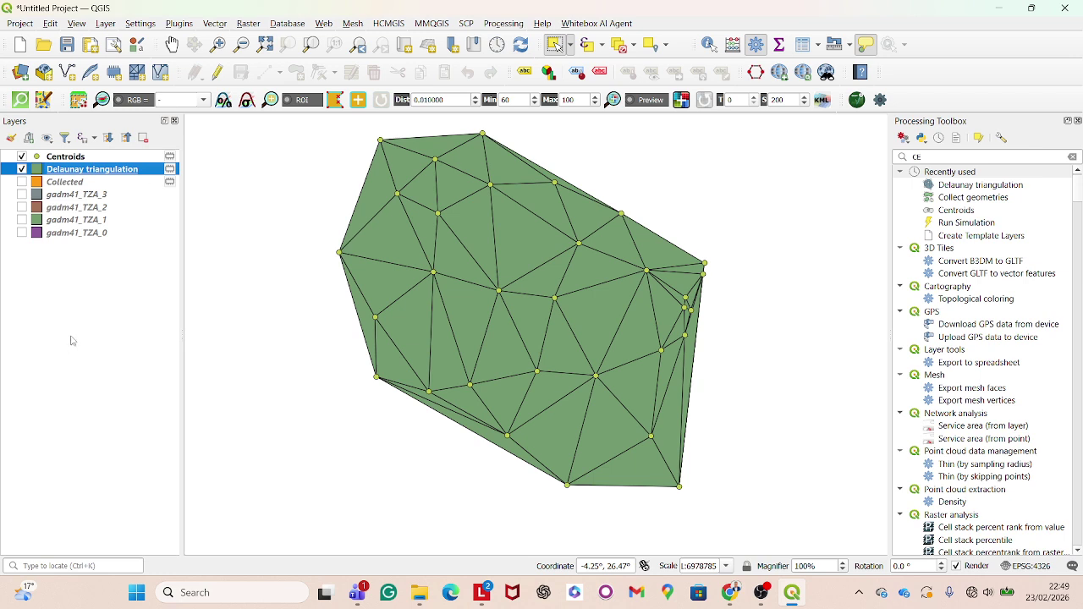
click(111, 169)
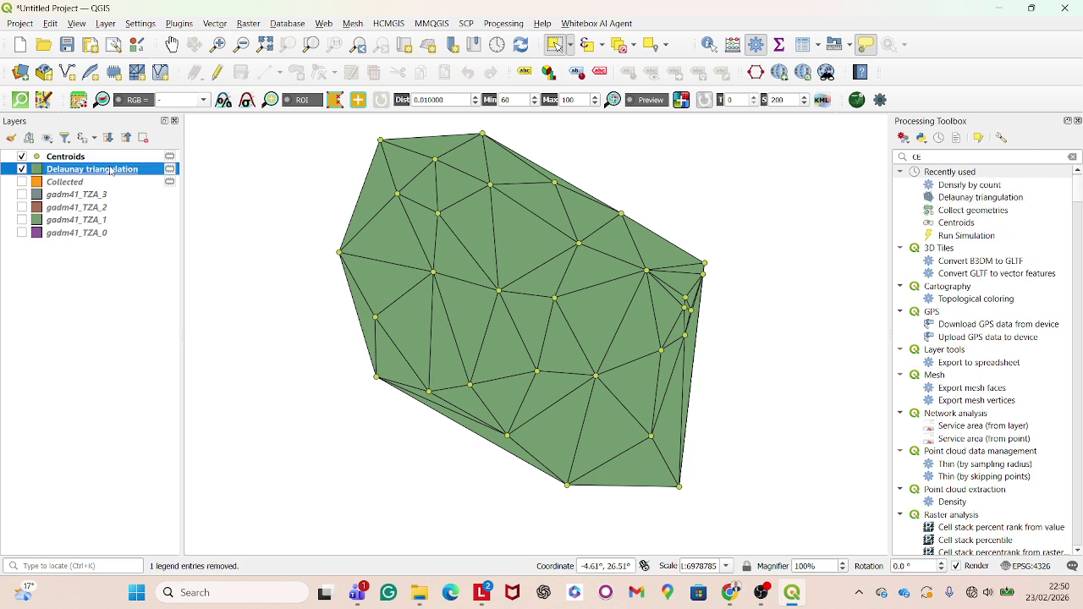
right_click(111, 169)
click(179, 313)
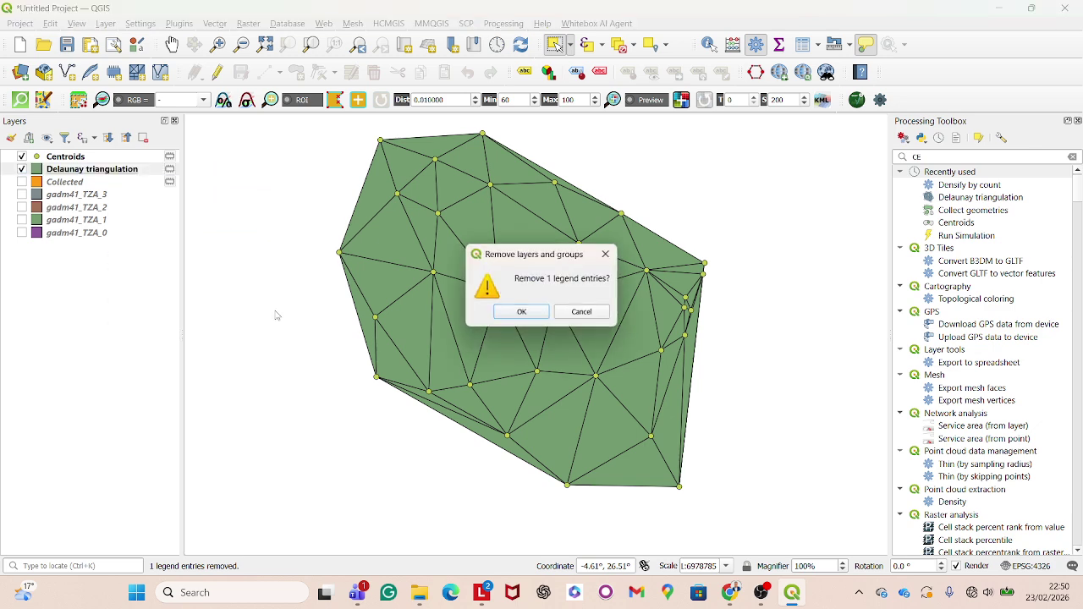
click(512, 318)
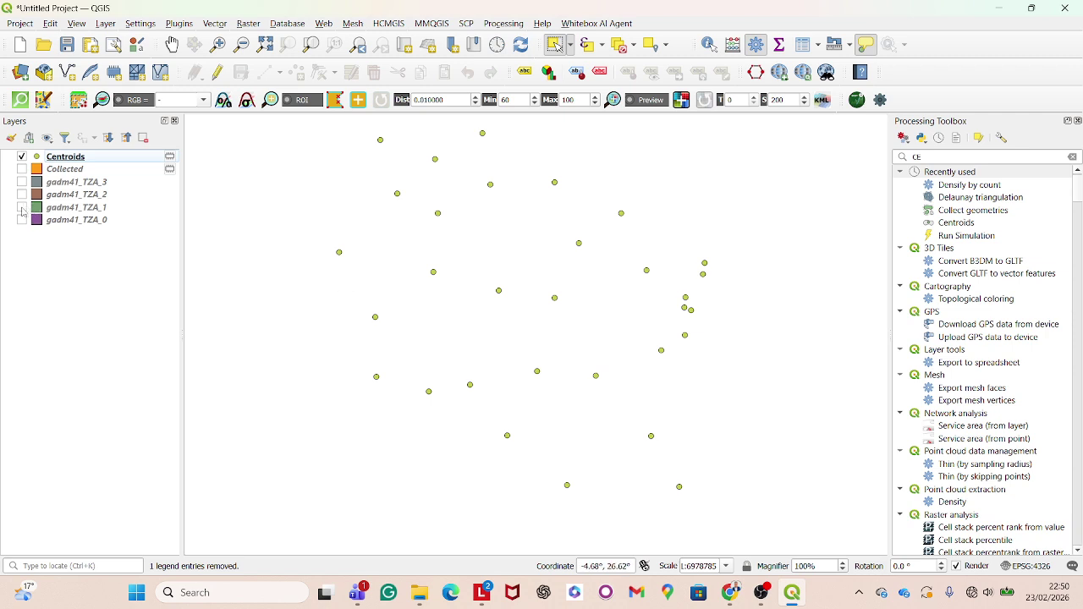
Step: Show the gadm41_TZA_1 regions under the centroids and clear the feature selection
click(22, 207)
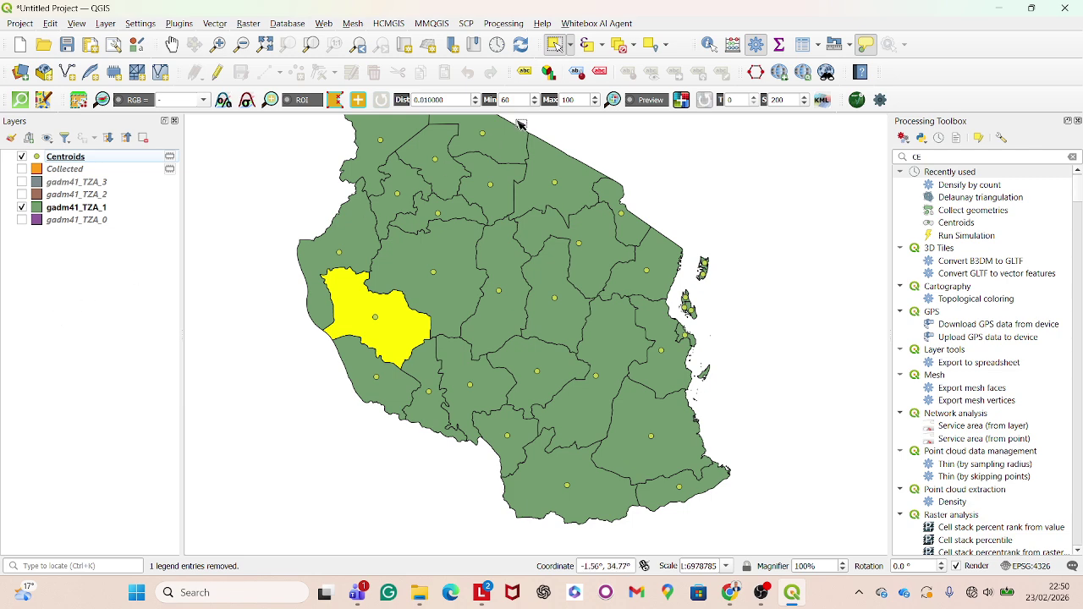
click(619, 45)
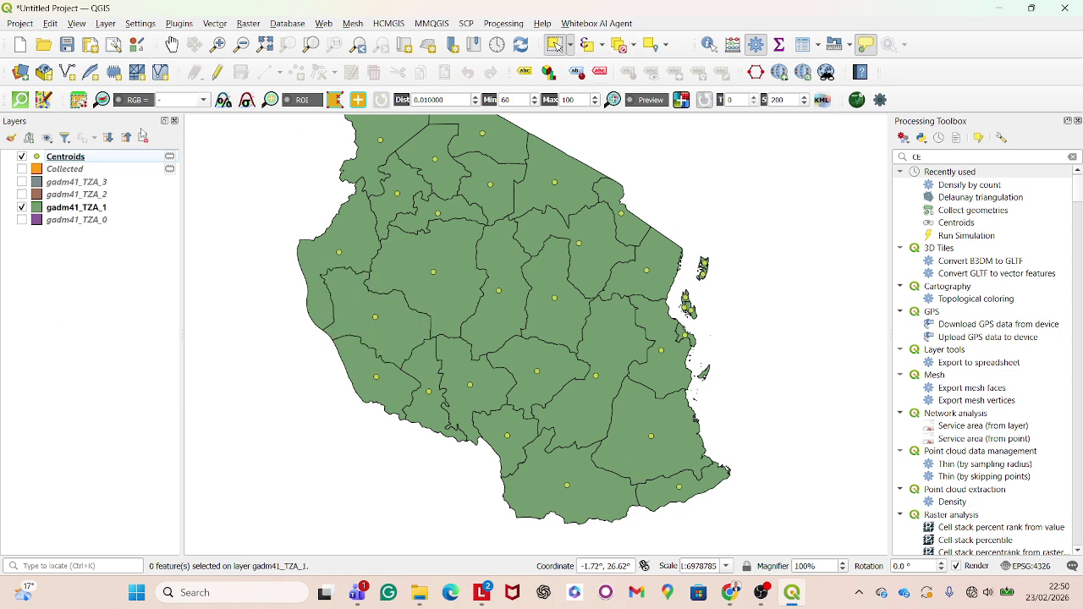
click(214, 23)
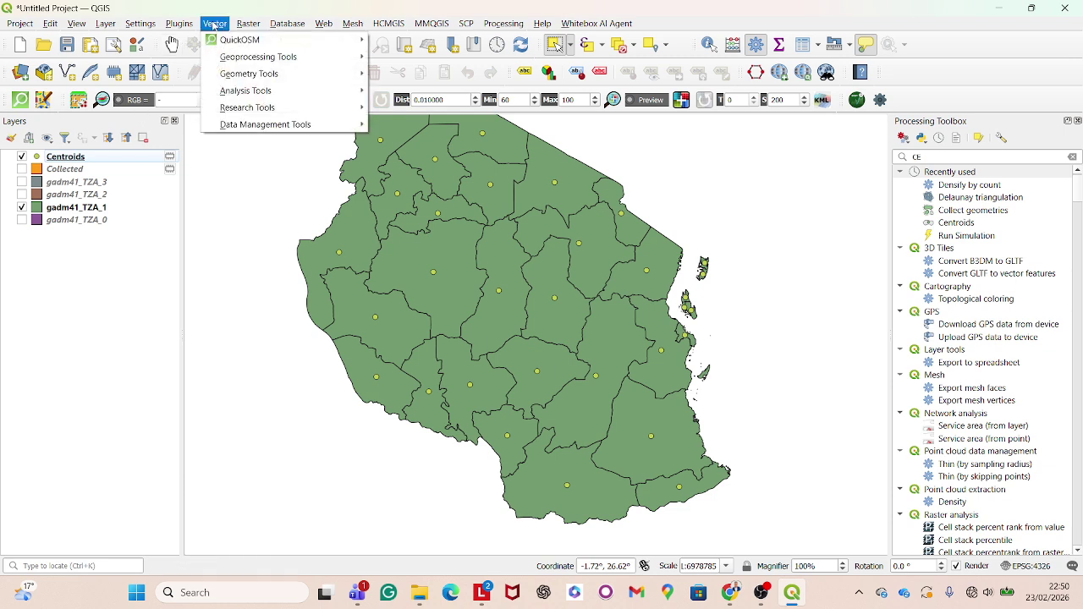
mouse_move(320, 76)
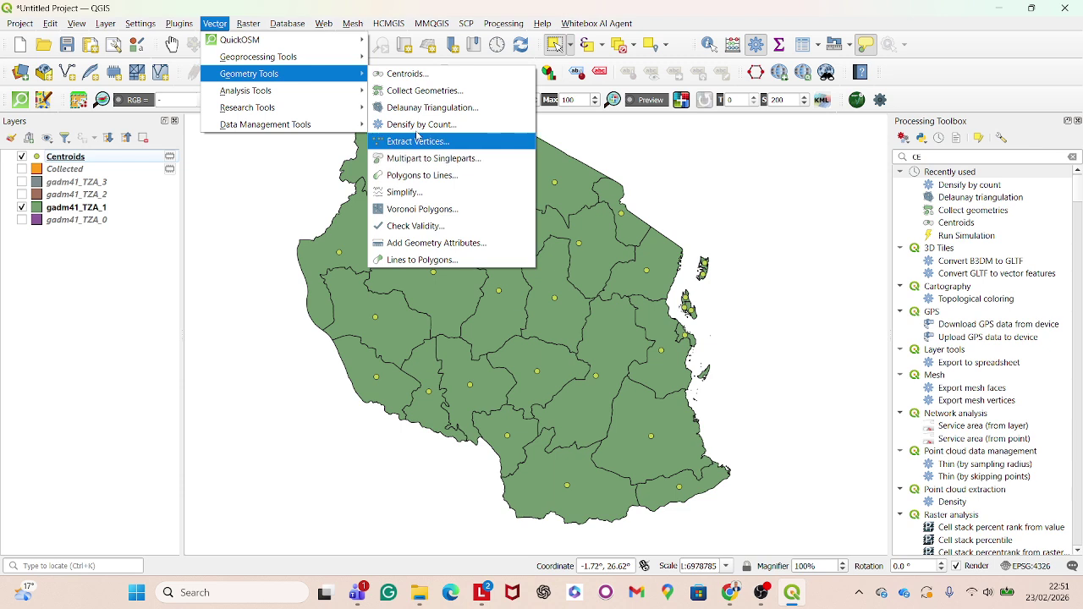
click(78, 240)
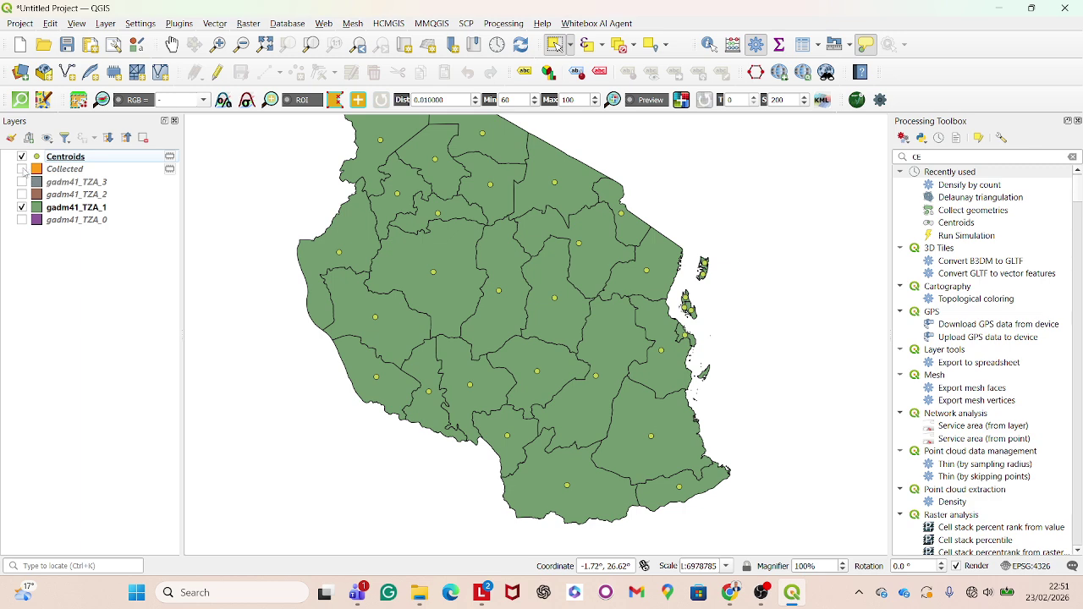
Step: Show the Collected layer, run Multipart to Singleparts on it with a temporary layer as output, and close the dialog
click(22, 169)
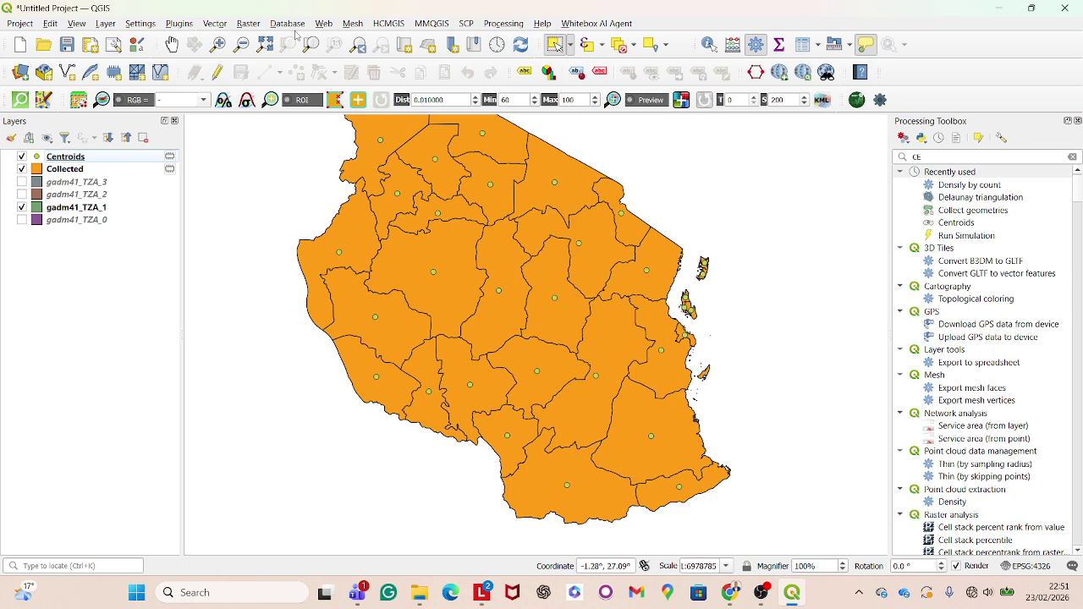
click(214, 24)
mouse_move(296, 73)
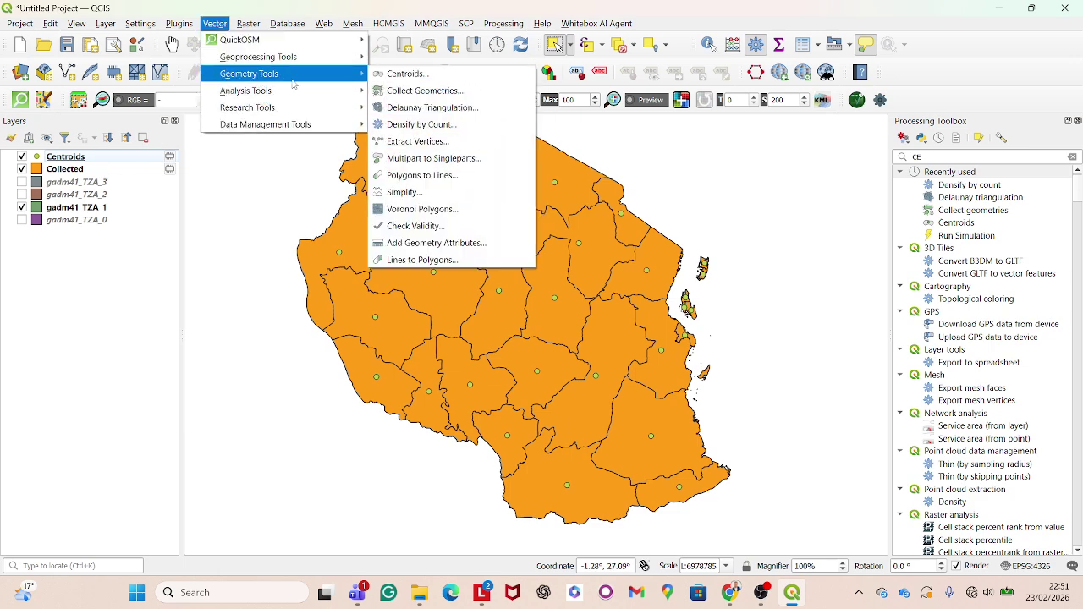
click(457, 161)
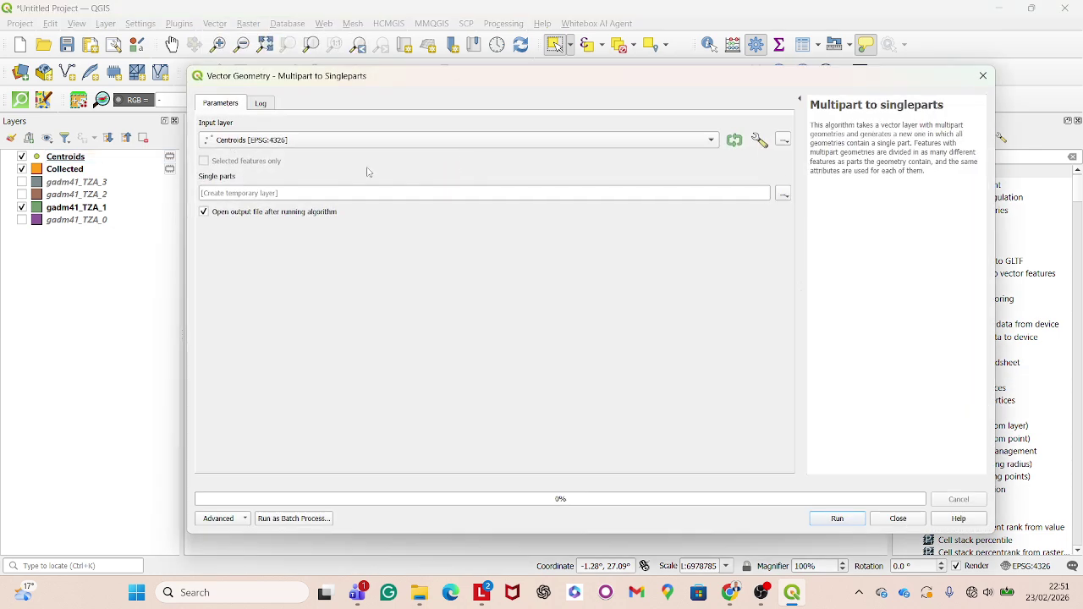
click(494, 140)
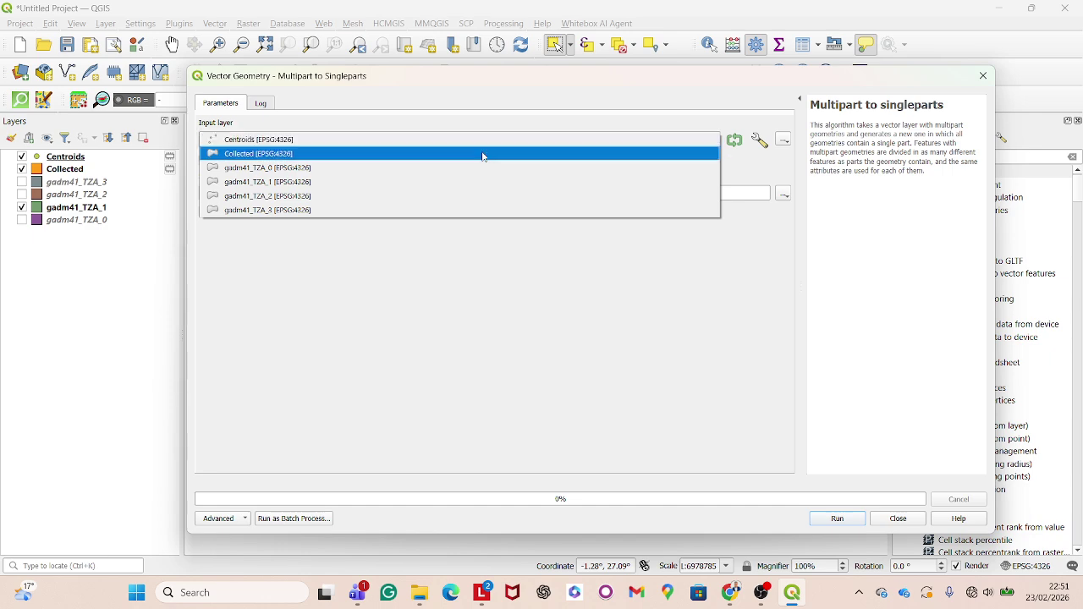
click(482, 154)
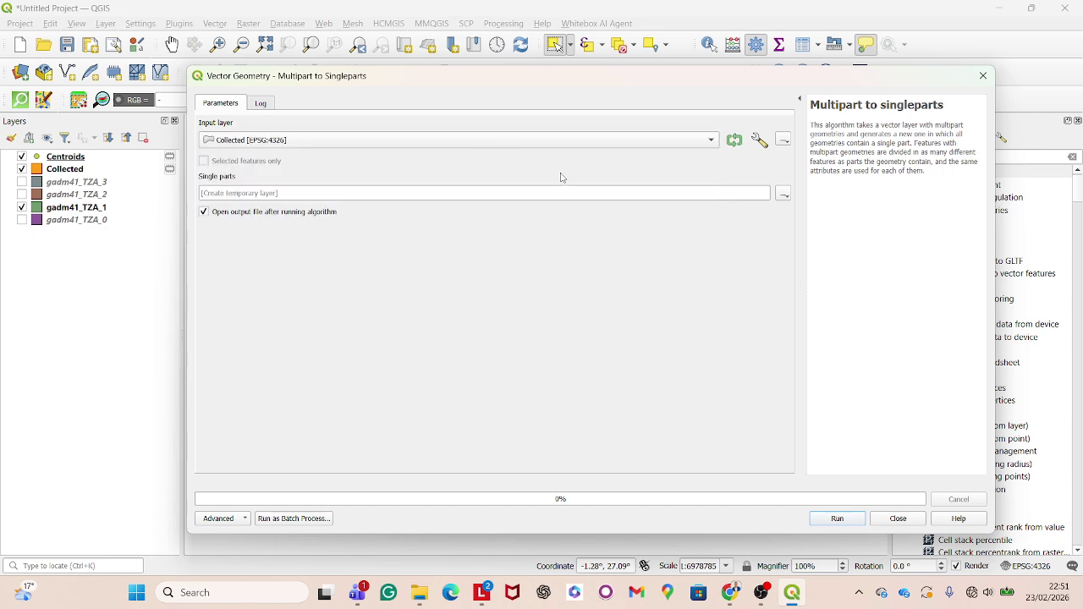
click(839, 520)
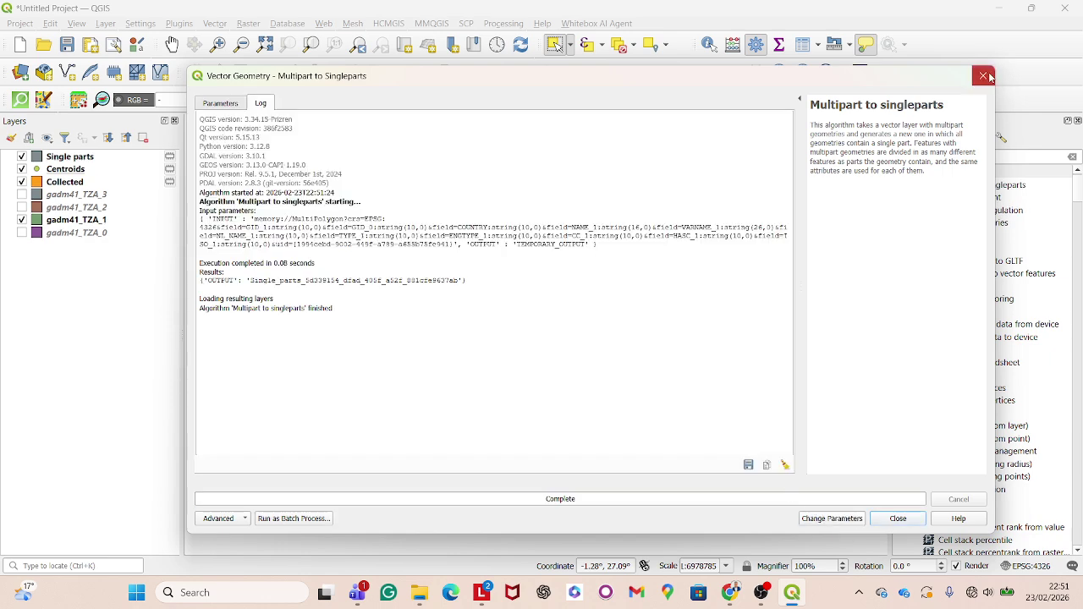
click(982, 76)
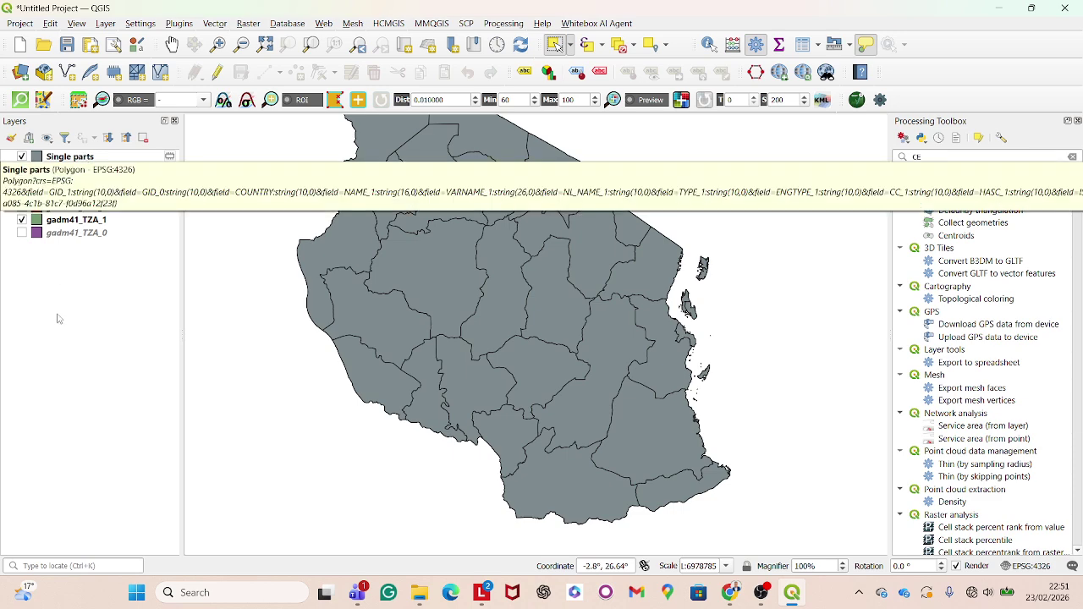
Step: Review the records in the Single parts layer's attribute table from start to end, and close the table
click(116, 157)
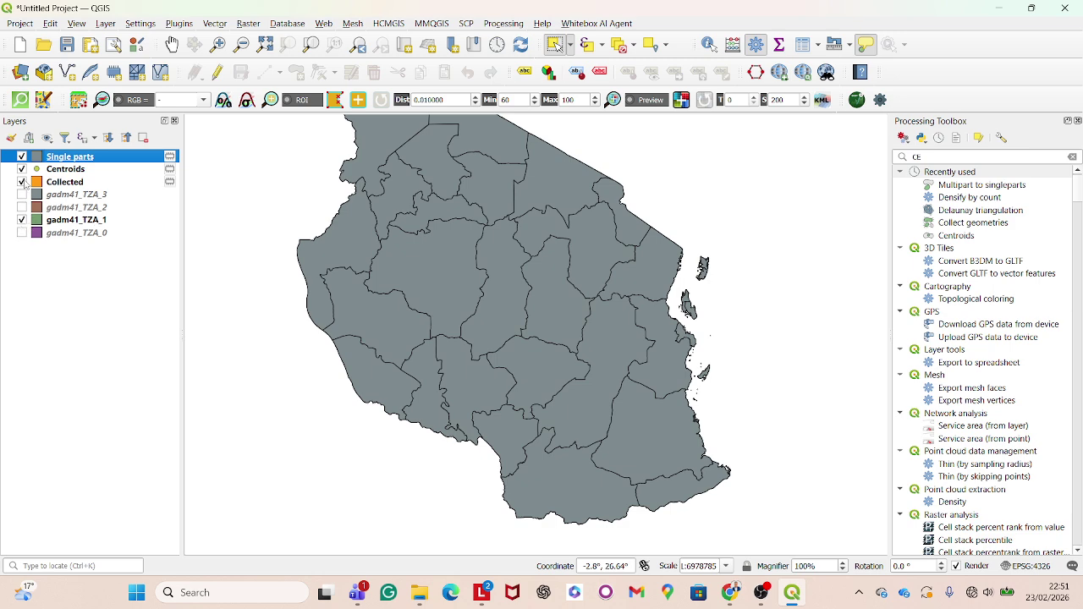
click(22, 156)
click(22, 156)
right_click(102, 159)
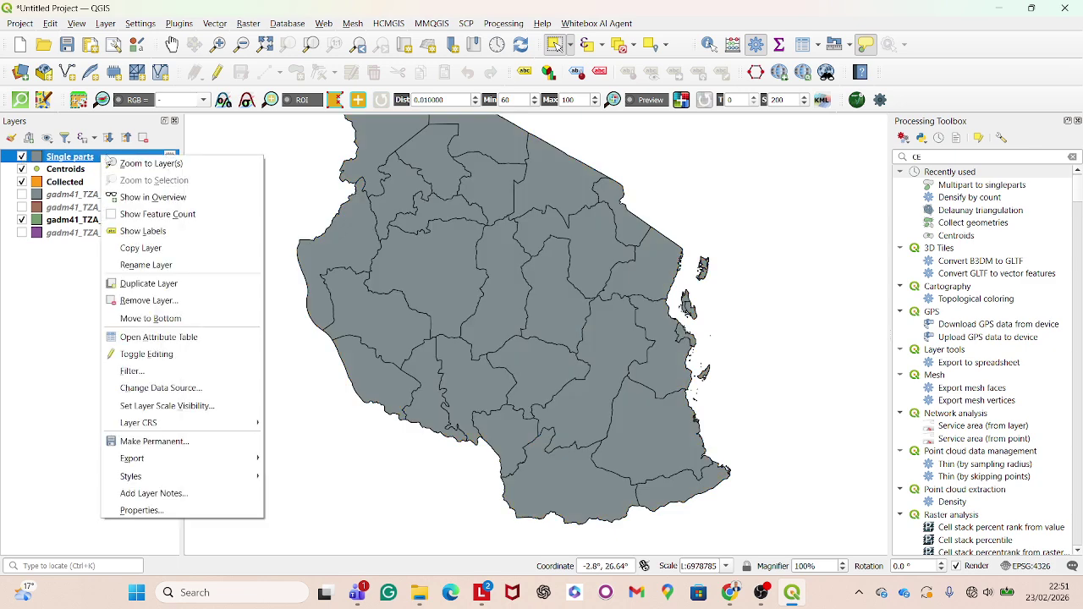
click(167, 337)
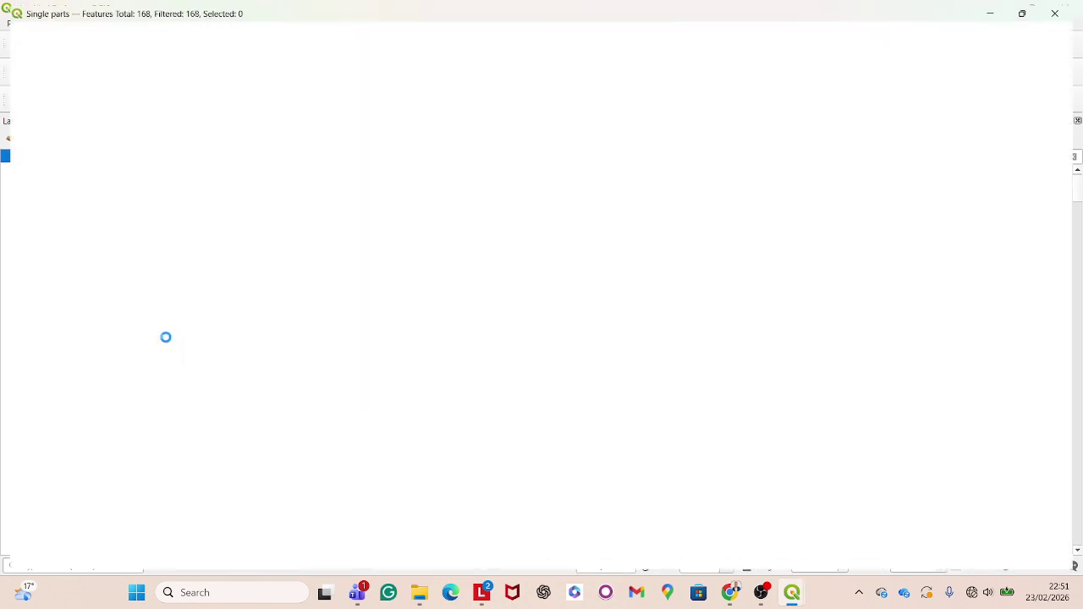
scroll(319, 290, down, 8)
scroll(318, 289, down, 4)
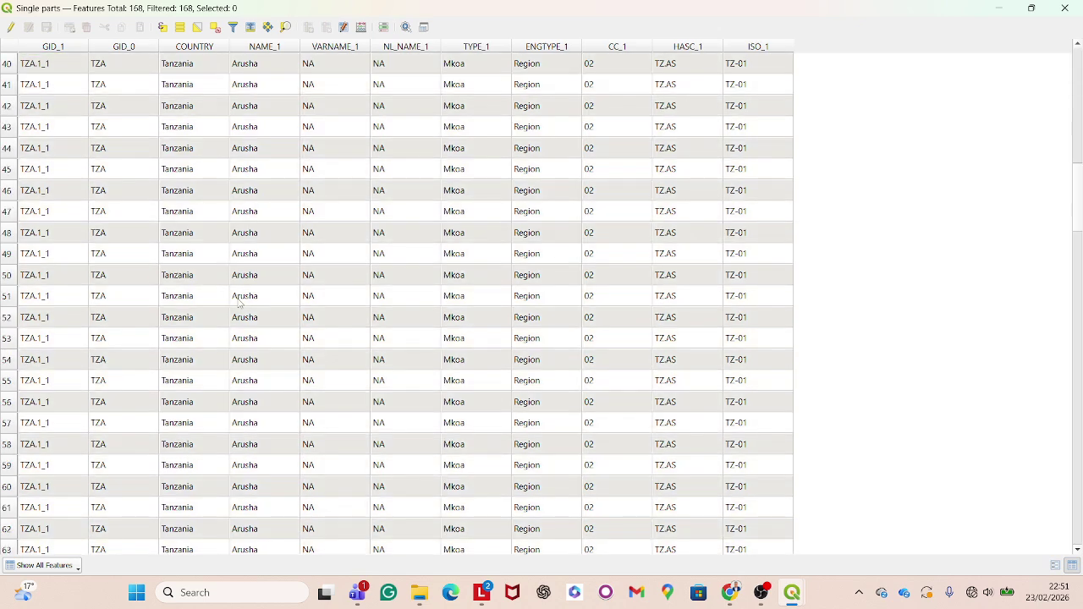
scroll(227, 291, down, 20)
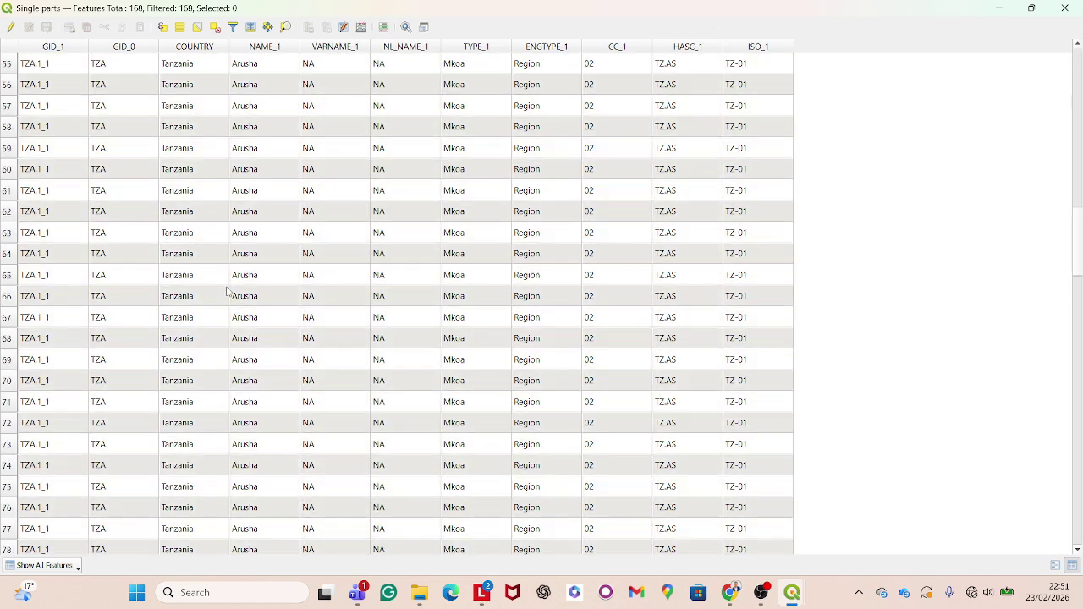
scroll(227, 291, up, 18)
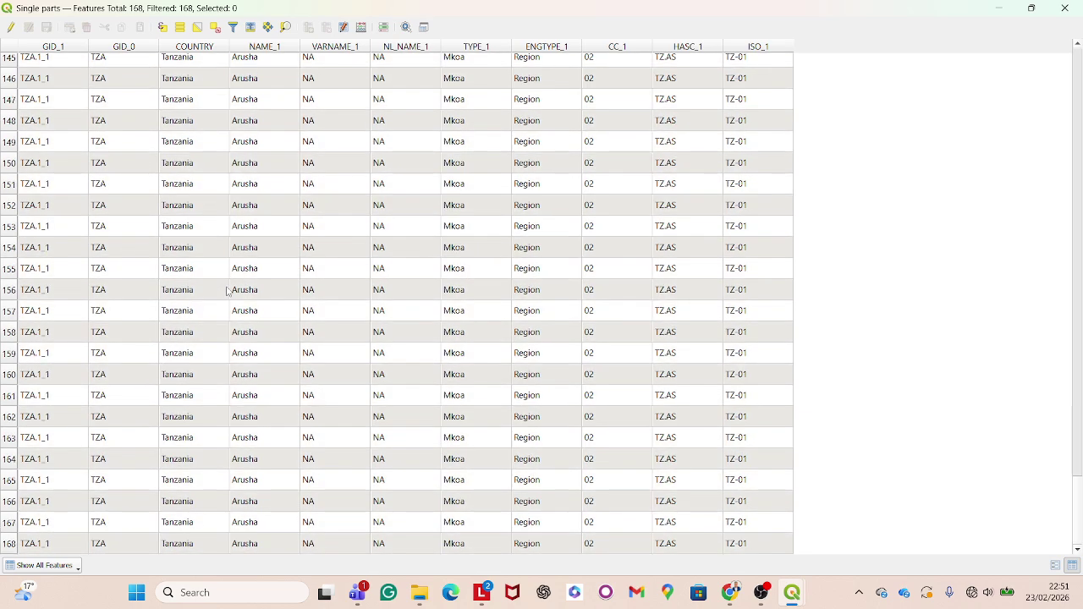
scroll(469, 102, up, 2)
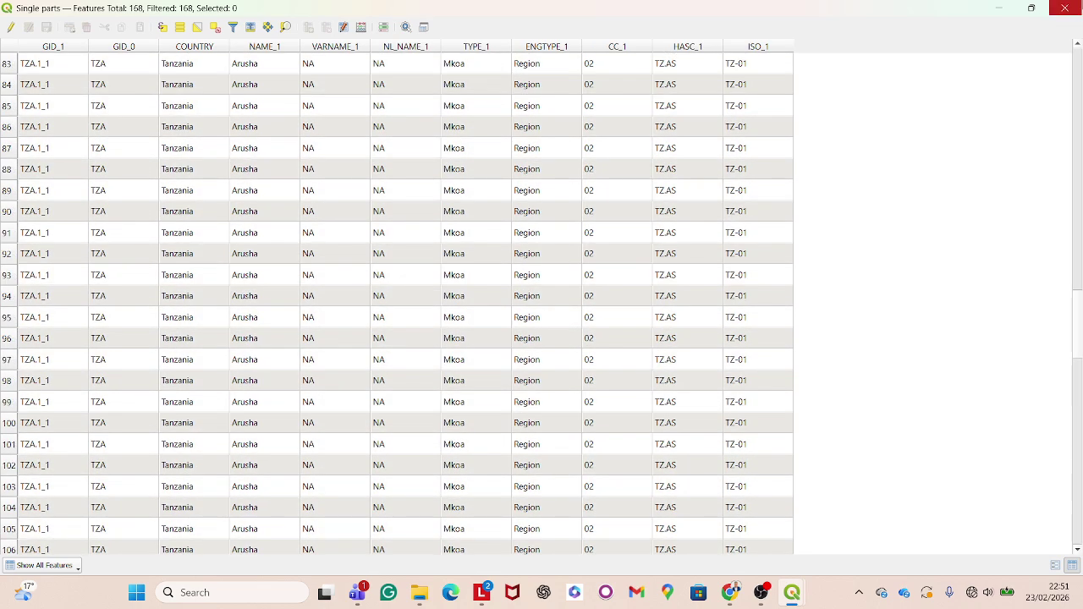
click(1064, 7)
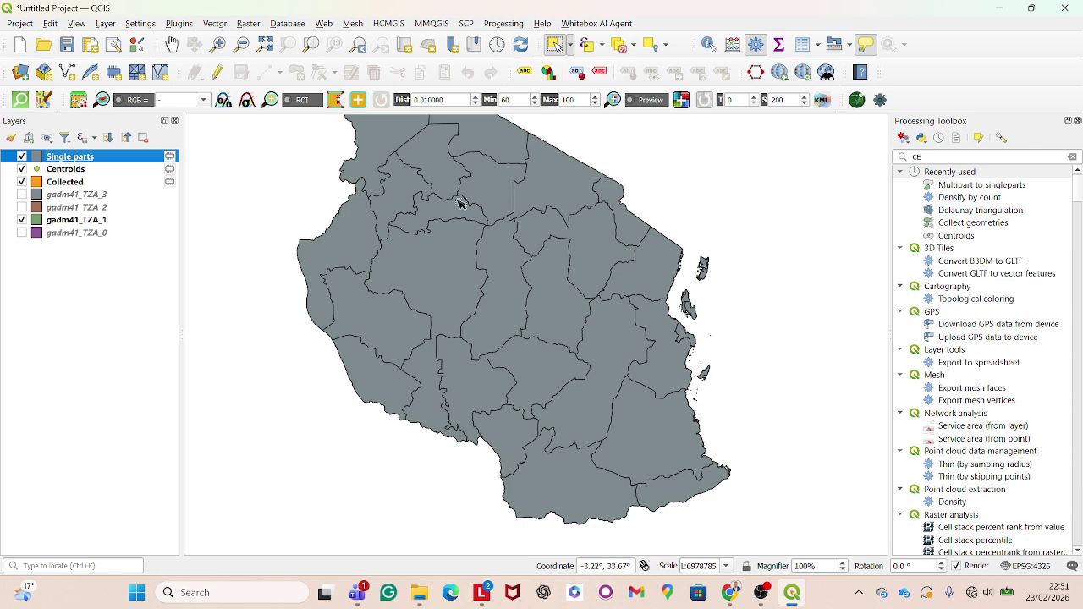
Step: Select individual regions of the Single parts layer on the map, ending with the large west-central region
click(428, 271)
click(429, 271)
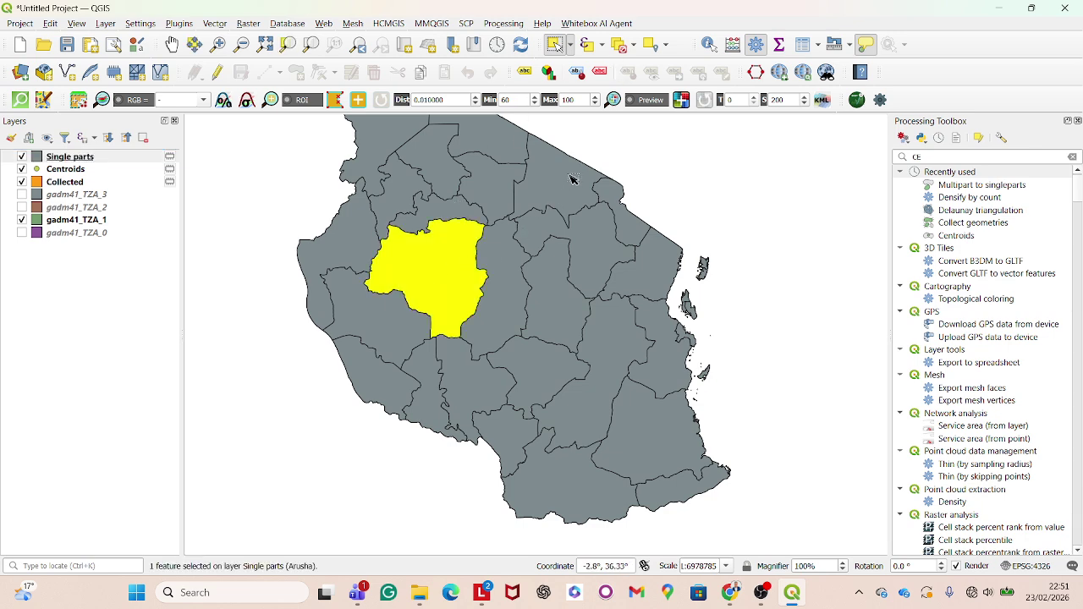
click(545, 212)
click(503, 262)
click(429, 282)
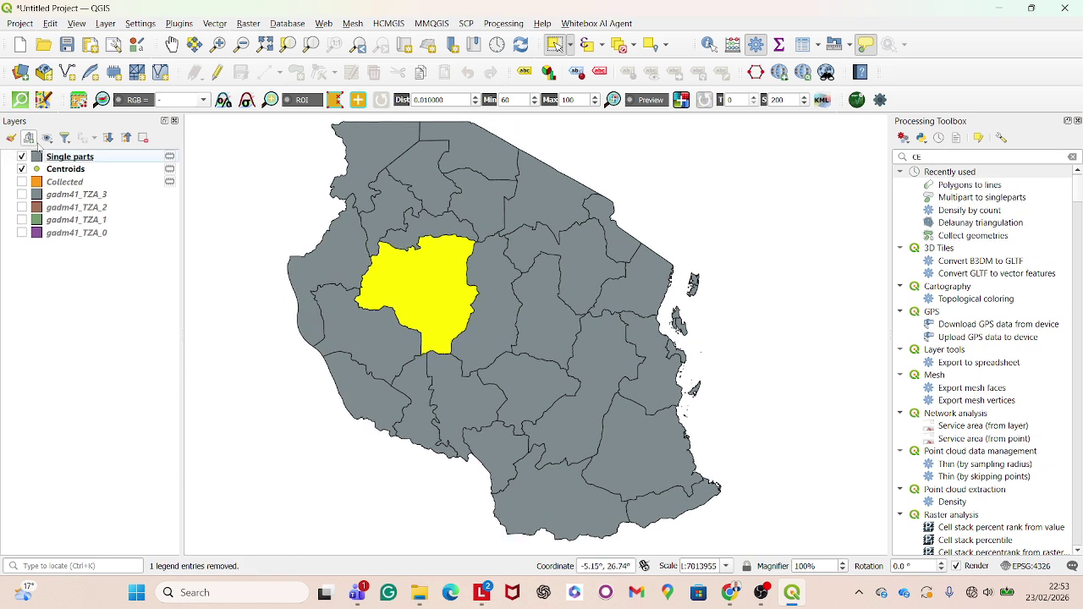
Step: Run Polygons to Lines on the whole Single parts layer with a temporary layer as output, and close the dialog
click(217, 24)
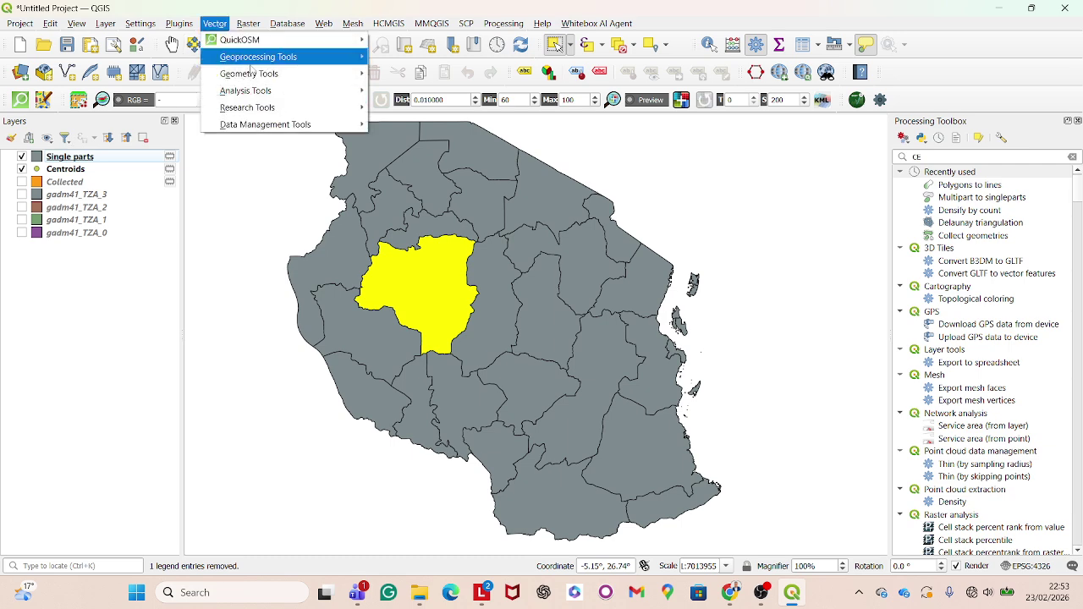
mouse_move(283, 75)
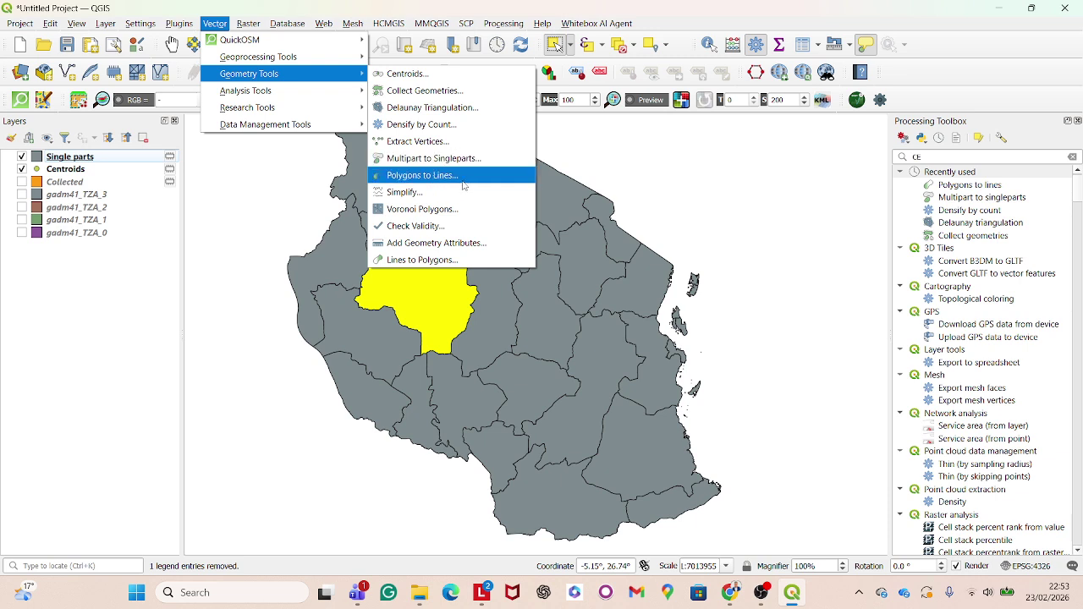
click(459, 176)
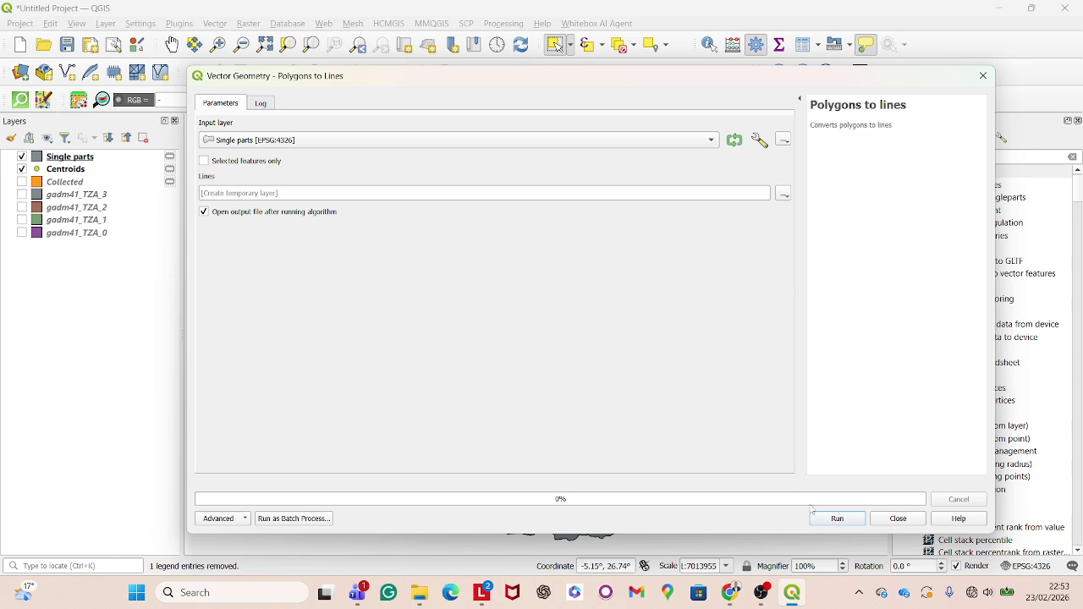
click(835, 519)
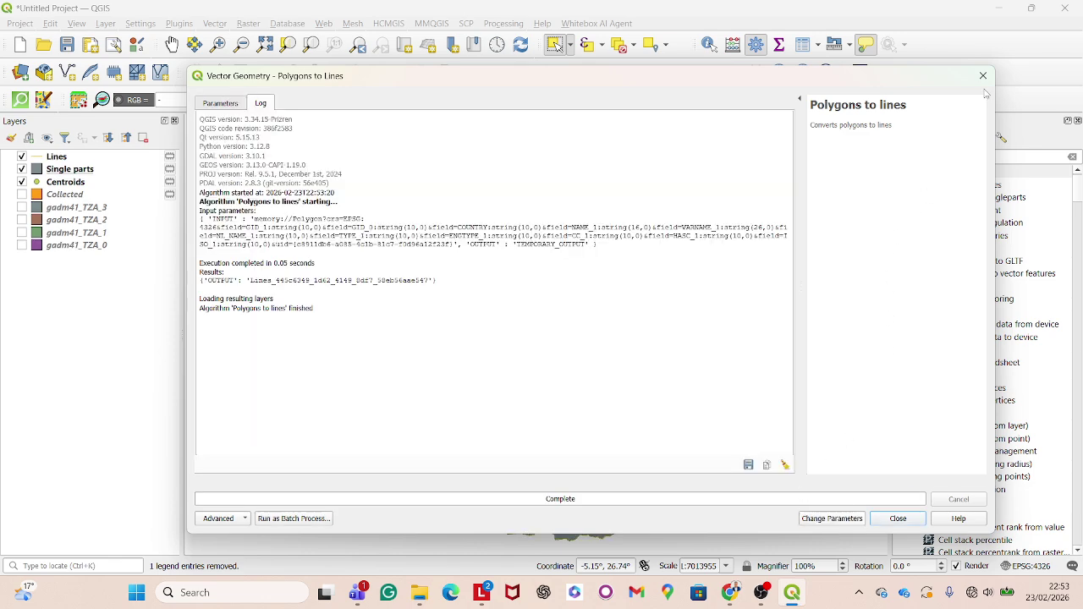
click(983, 75)
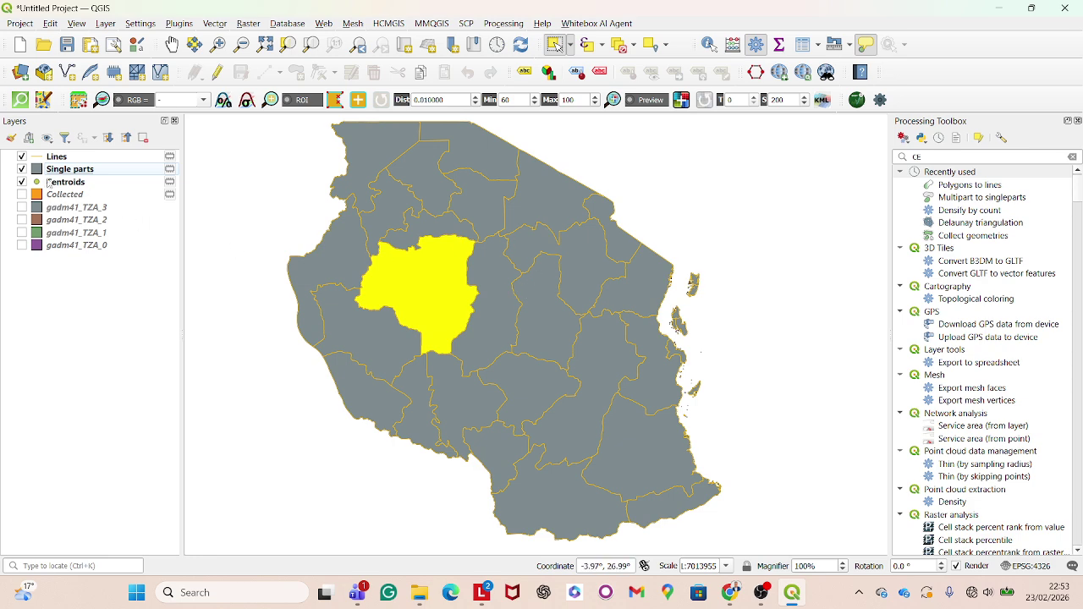
Step: Hide the Single parts layer and inspect the boundary lines together with the centroids
click(21, 169)
scroll(520, 287, down, 1)
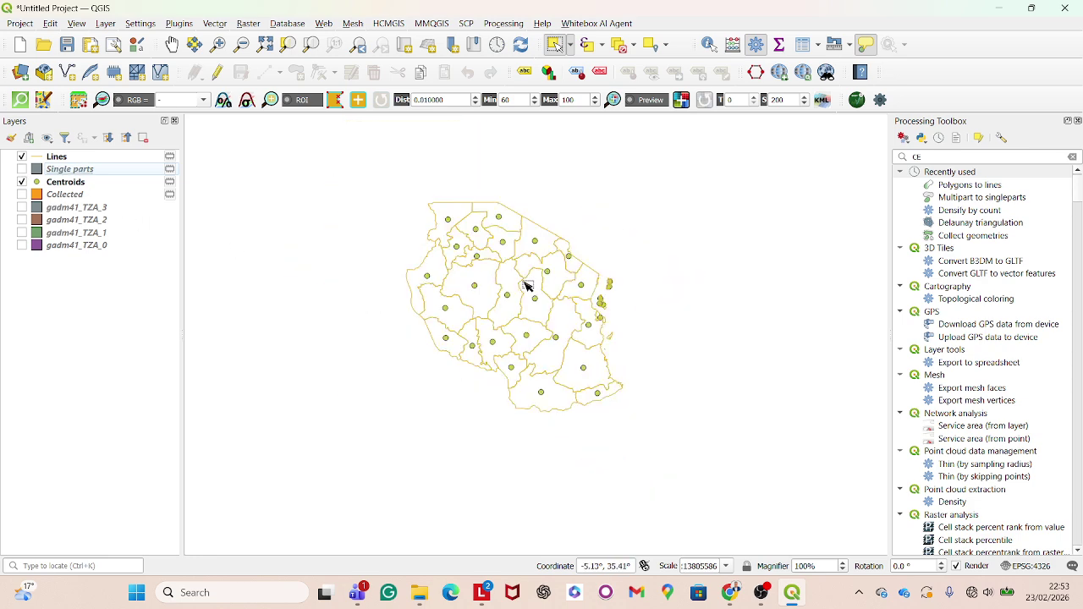
scroll(522, 285, up, 1)
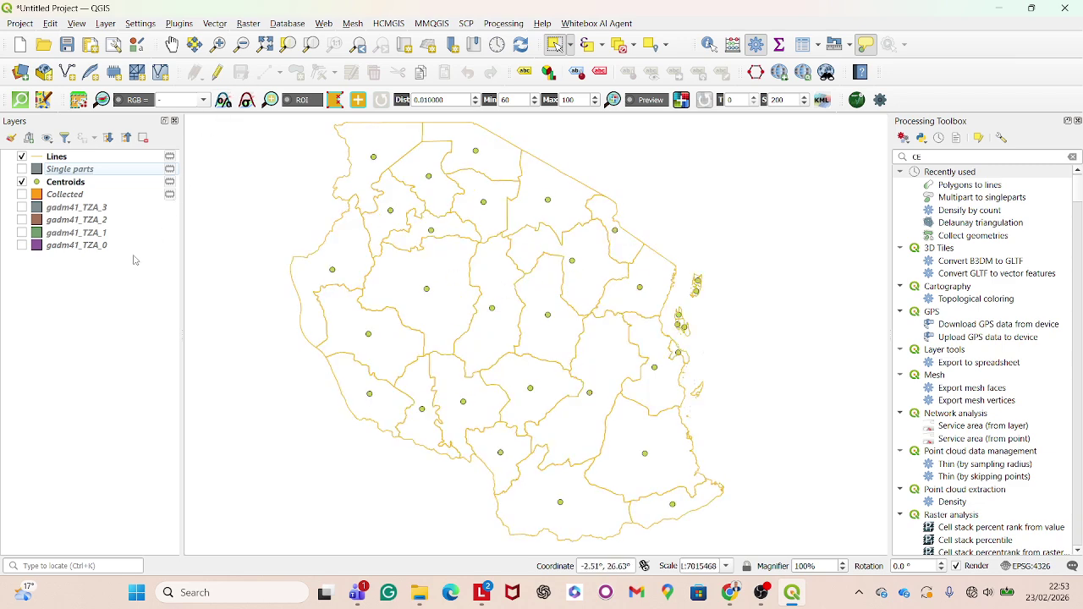
Step: Run Voronoi Polygons on the Centroids layer with 0 buffer, copied attributes and a temporary layer as output, and close the dialog
click(215, 23)
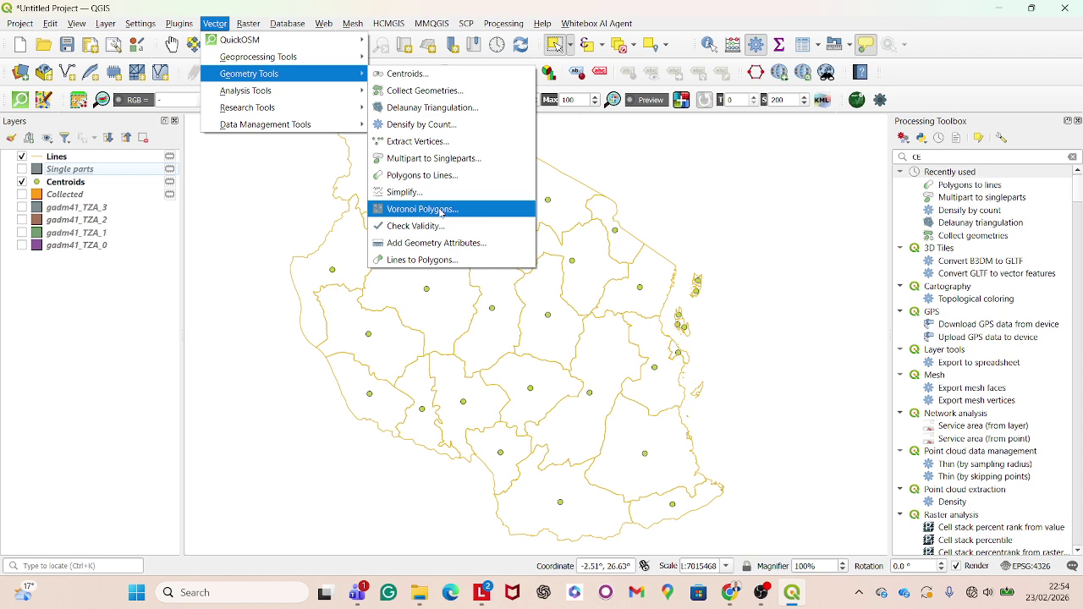
click(440, 212)
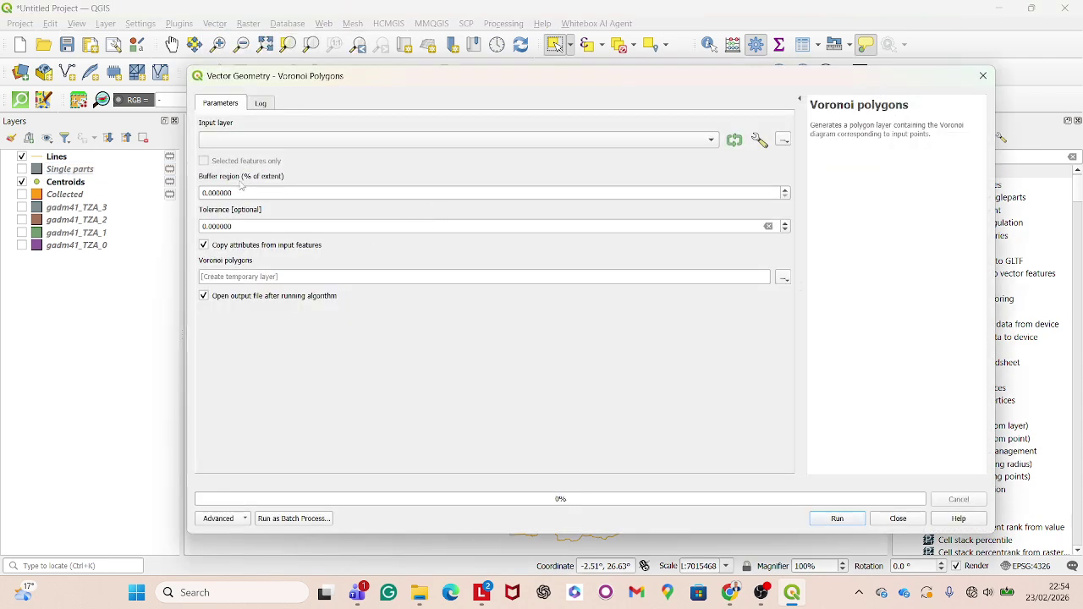
click(693, 141)
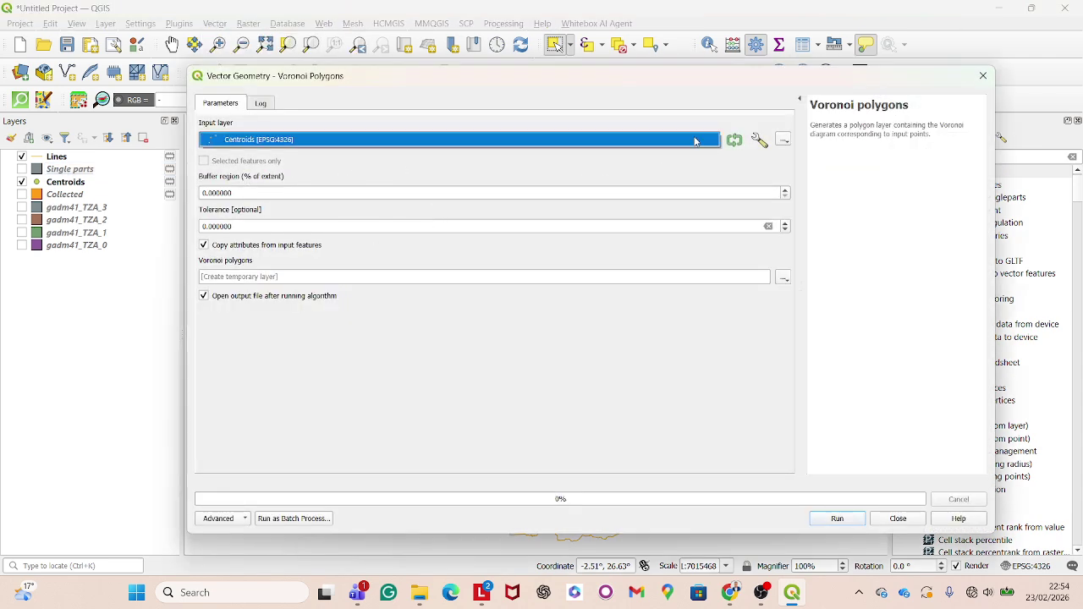
click(534, 141)
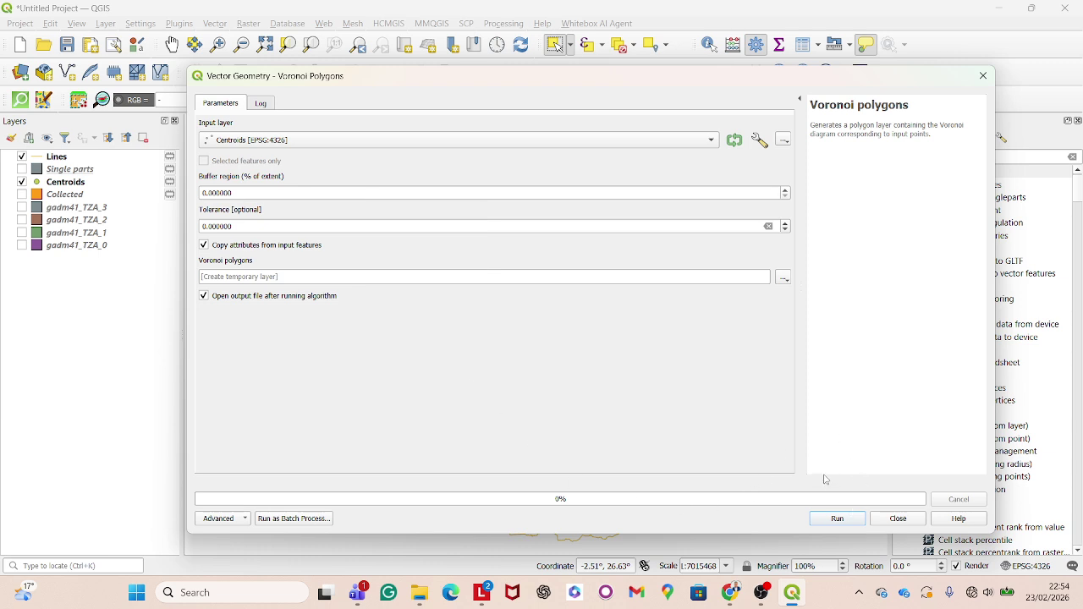
click(838, 518)
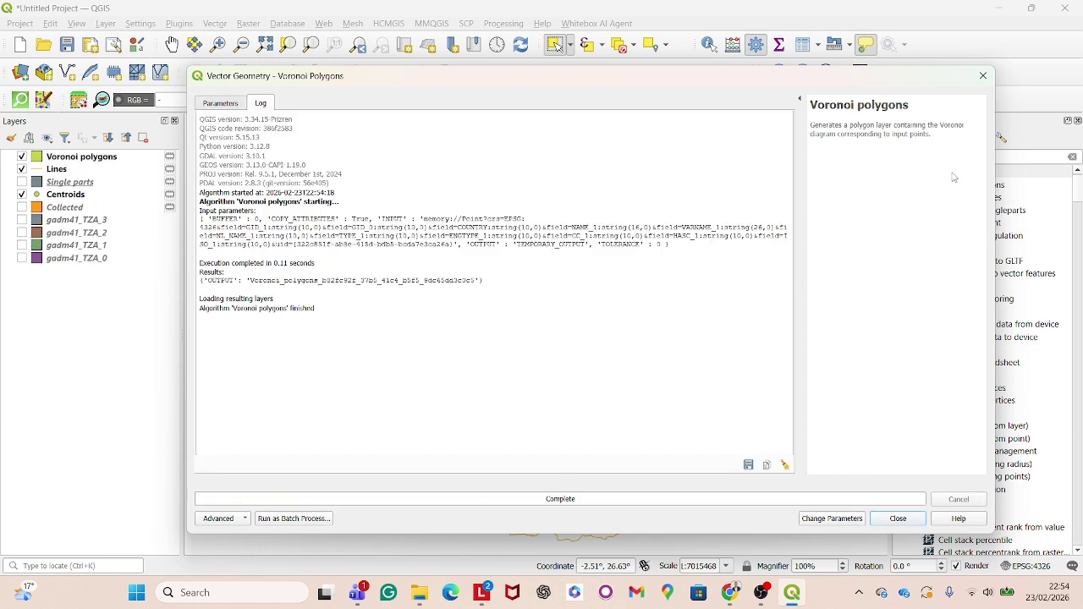
click(981, 76)
Step: Move the Voronoi polygons layer below Centroids in the layer order and inspect its cells against the centroids and boundary lines
scroll(411, 266, down, 2)
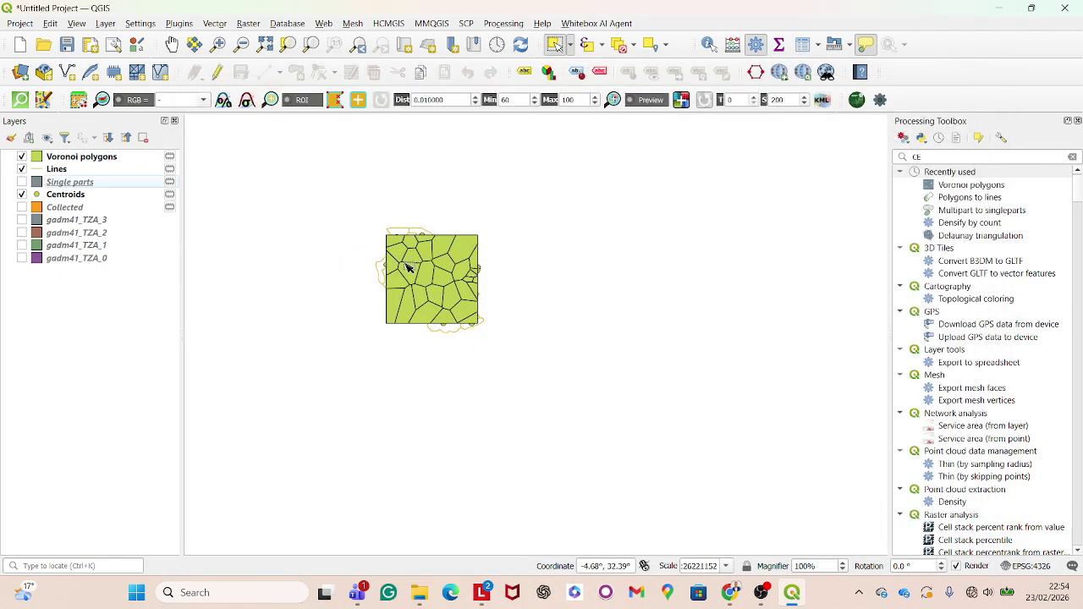
scroll(414, 266, up, 2)
scroll(443, 266, down, 1)
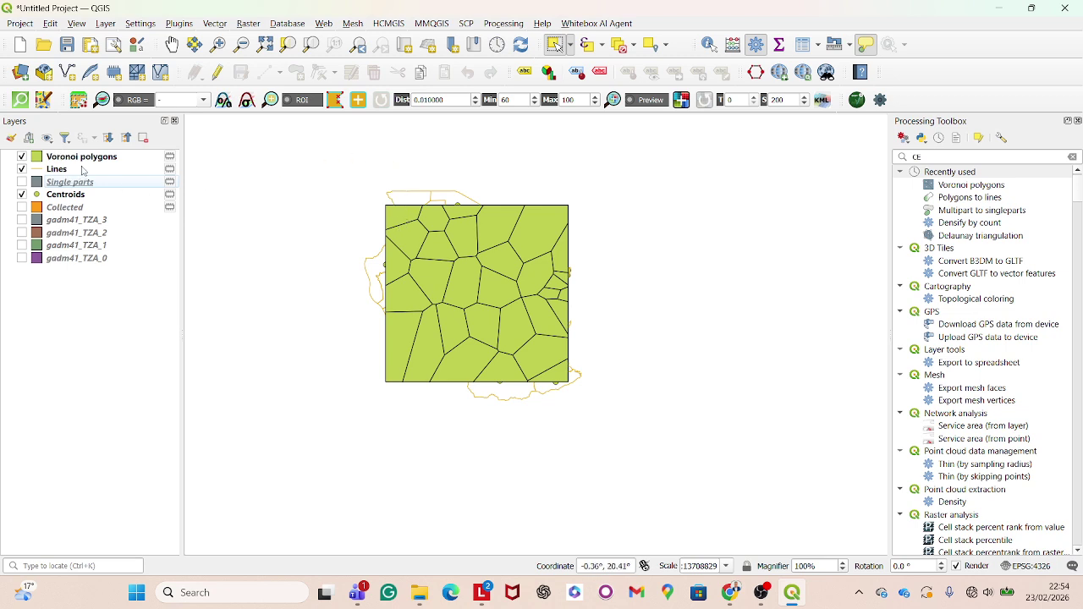
drag(84, 157, 91, 203)
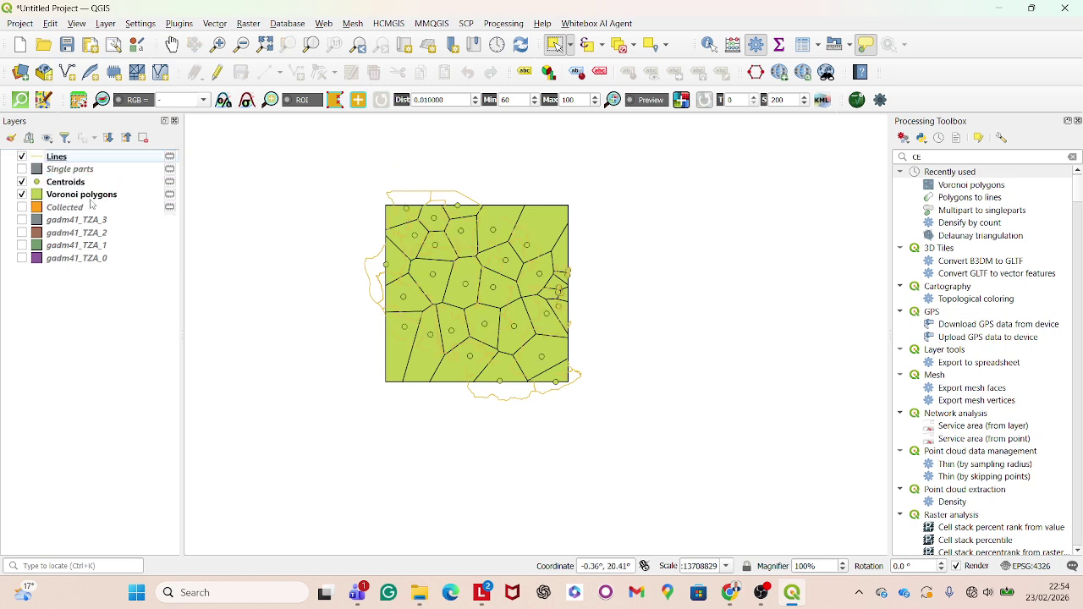
scroll(497, 295, up, 1)
scroll(533, 301, down, 1)
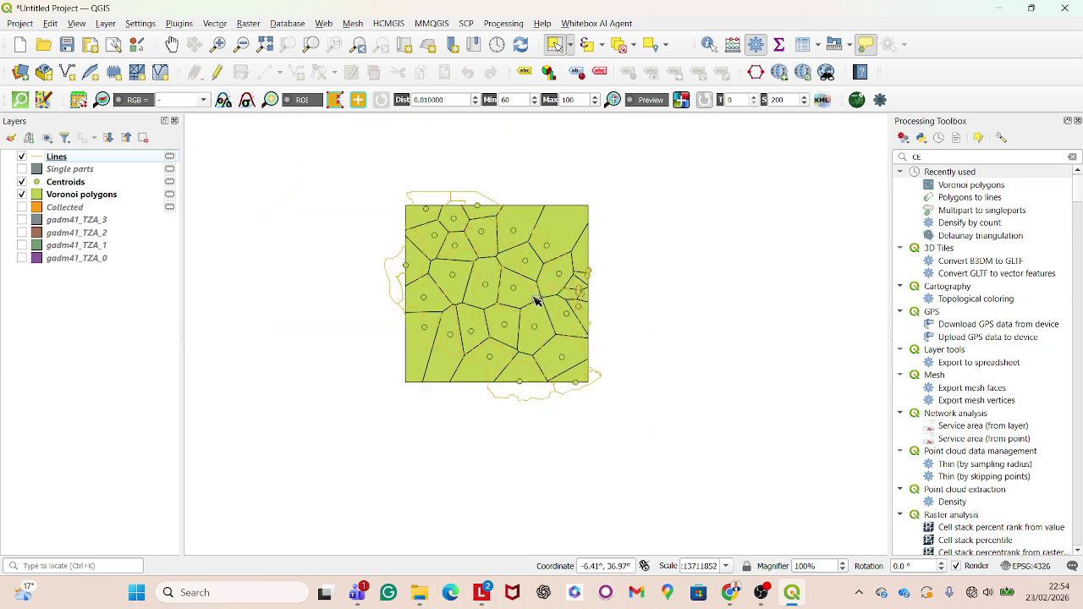
scroll(425, 210, up, 1)
scroll(406, 249, down, 1)
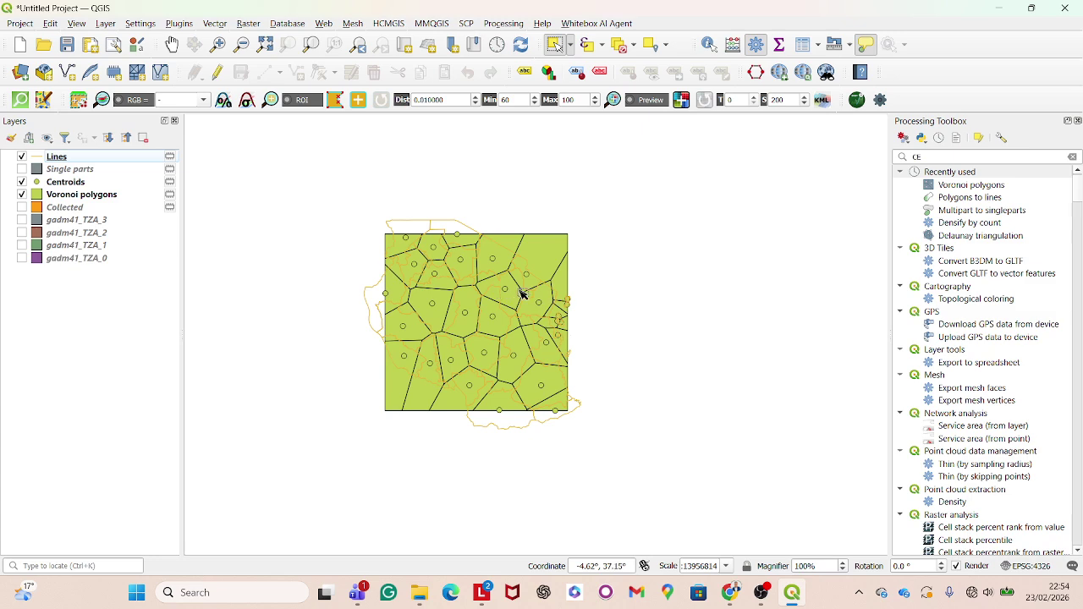
scroll(571, 295, up, 2)
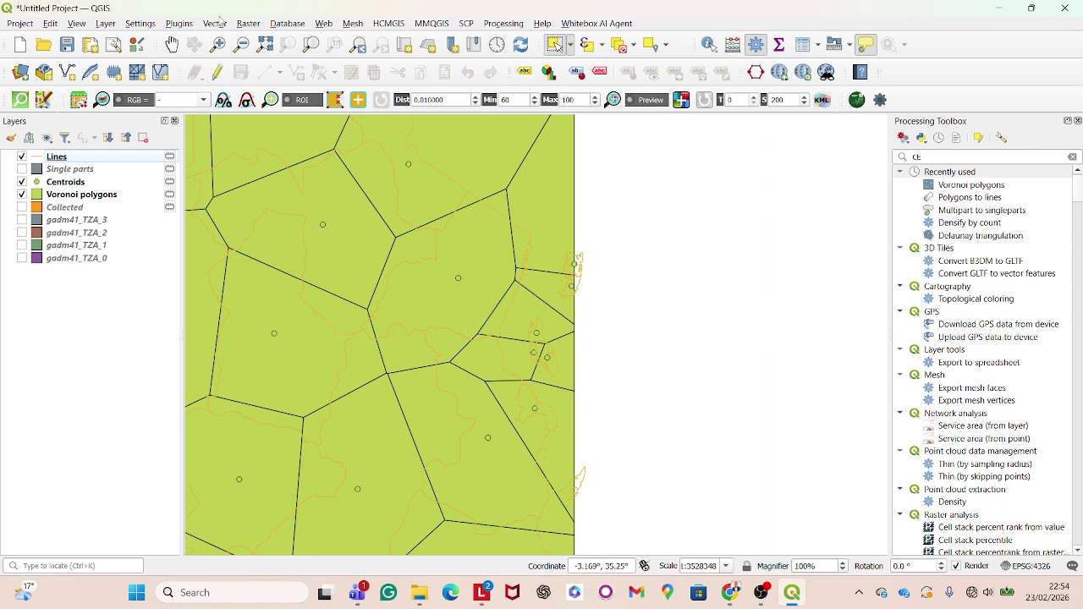
click(216, 24)
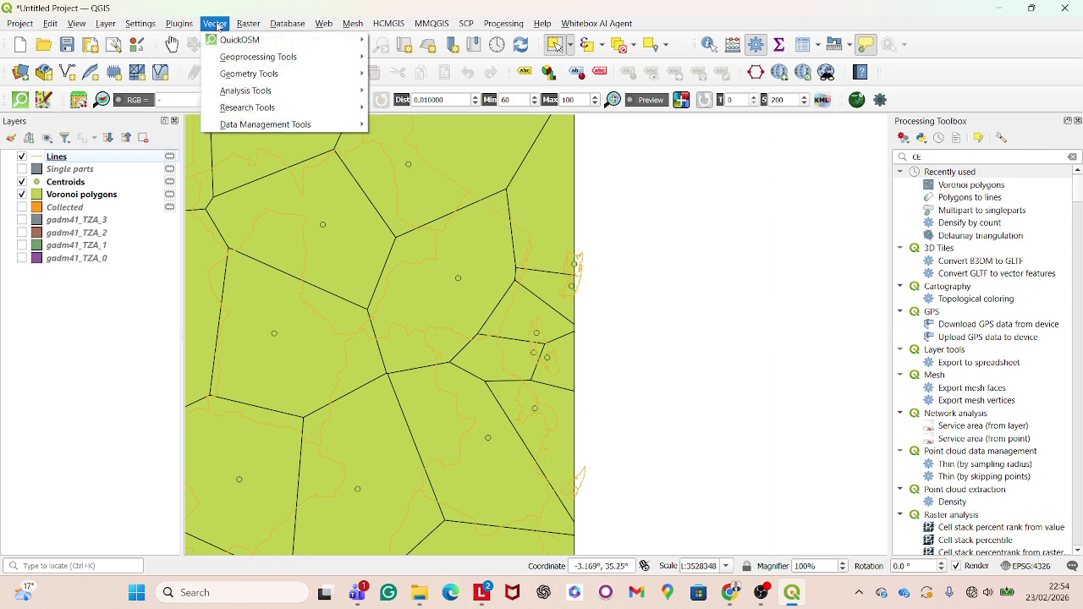
click(93, 392)
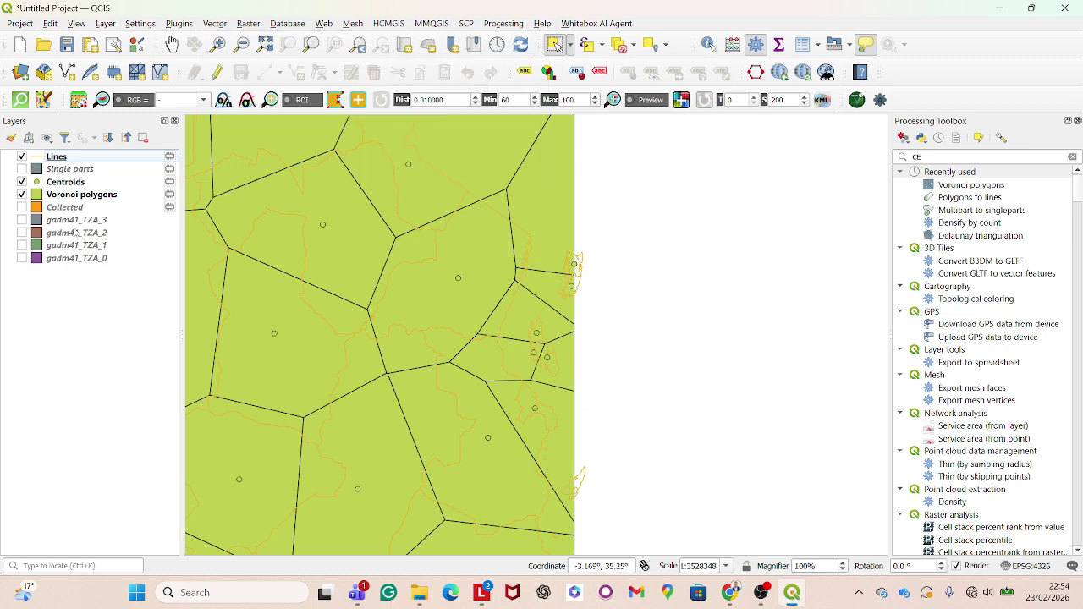
Step: Show the gadm41_TZA_1 layer and remove the Voronoi polygons layer from the project
click(22, 245)
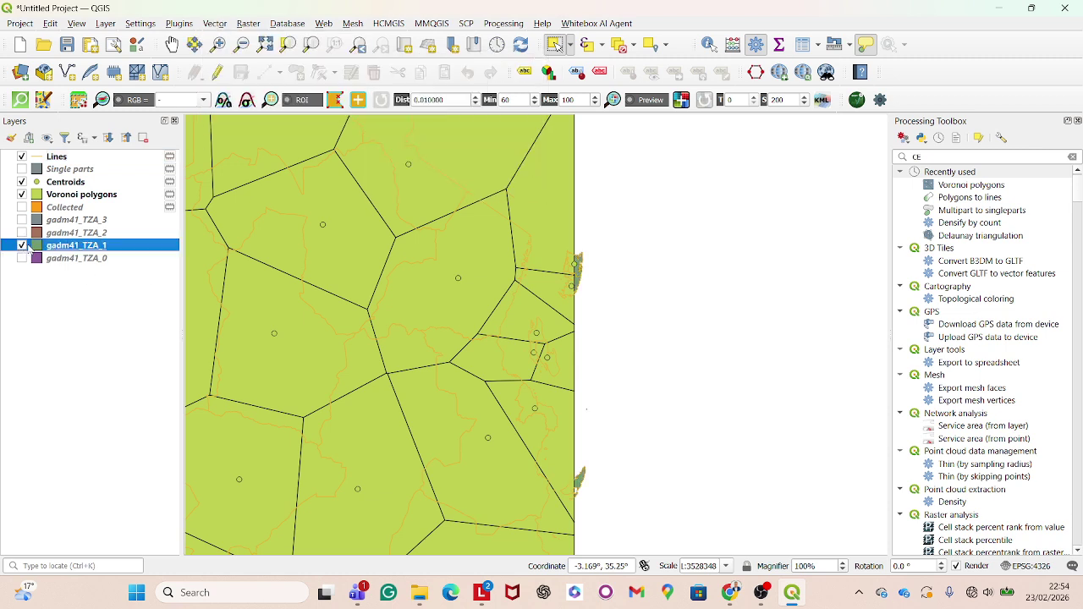
click(22, 194)
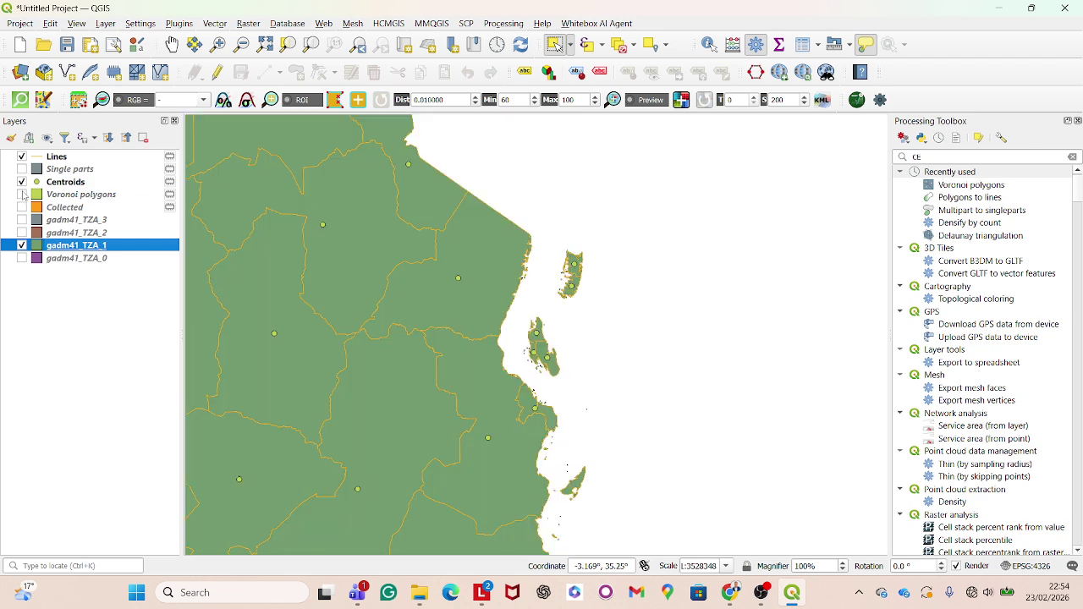
right_click(55, 195)
click(138, 342)
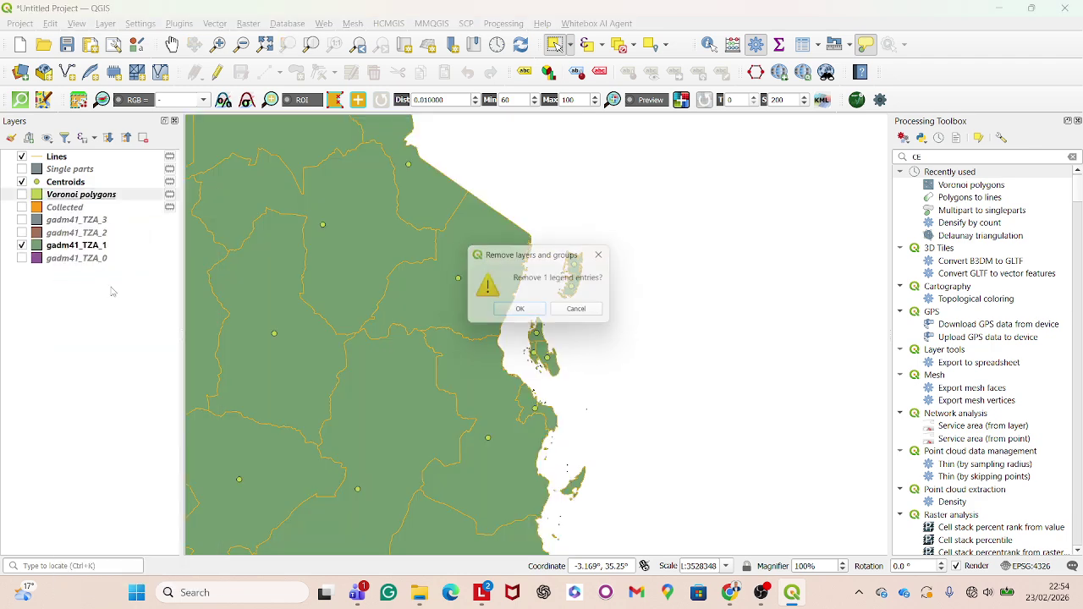
click(522, 312)
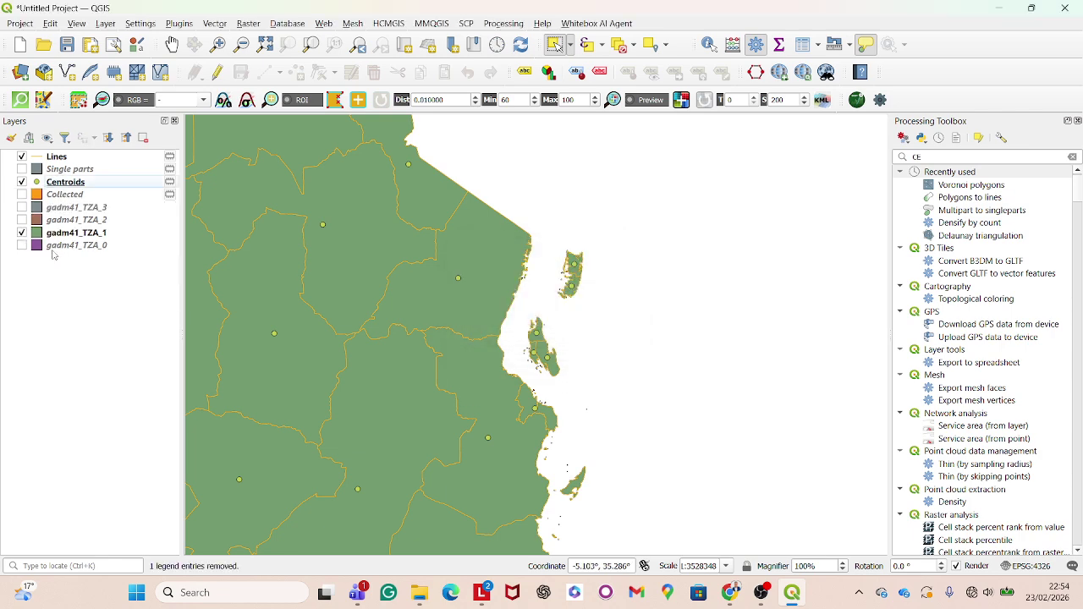
Step: Hide the Lines and Centroids layers, leaving only gadm41_TZA_1 displayed
scroll(397, 279, down, 2)
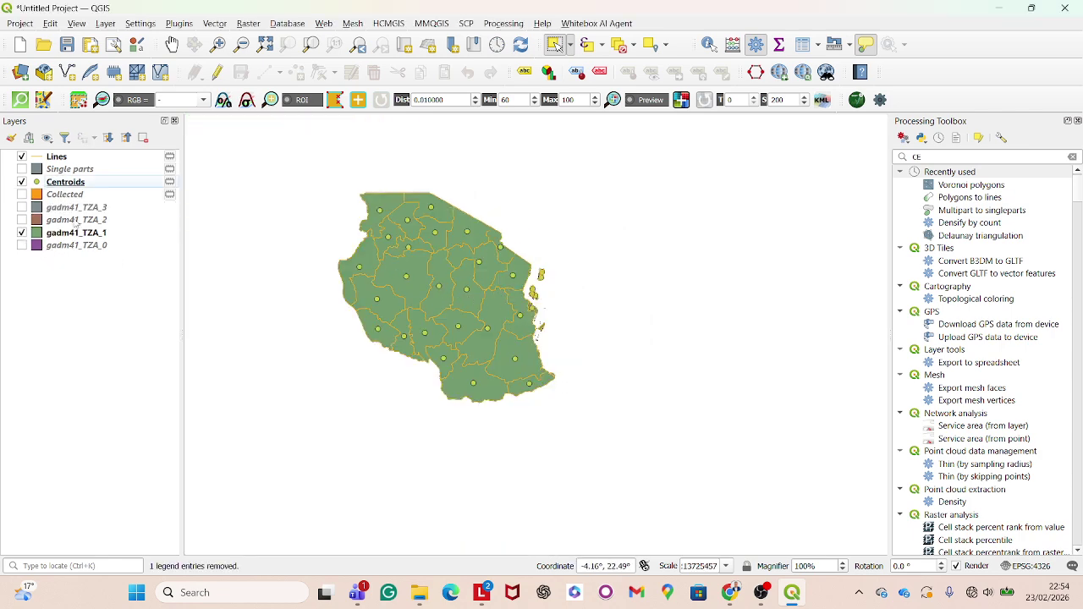
click(22, 156)
click(21, 182)
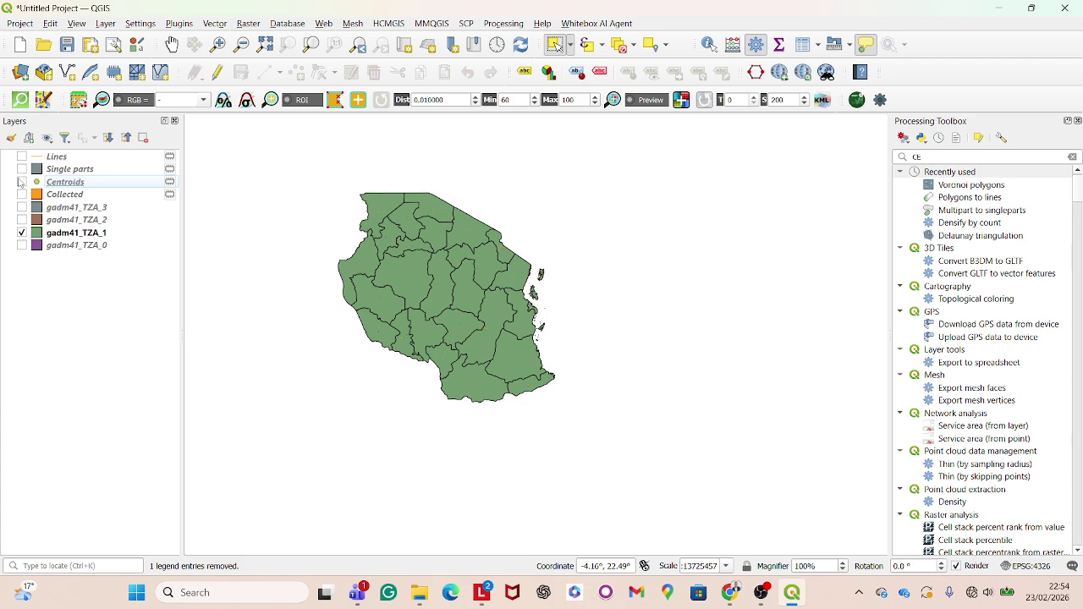
Step: Review the existing fields in the gadm41_TZA_1 layer's attribute table, and close the table
click(102, 232)
right_click(104, 234)
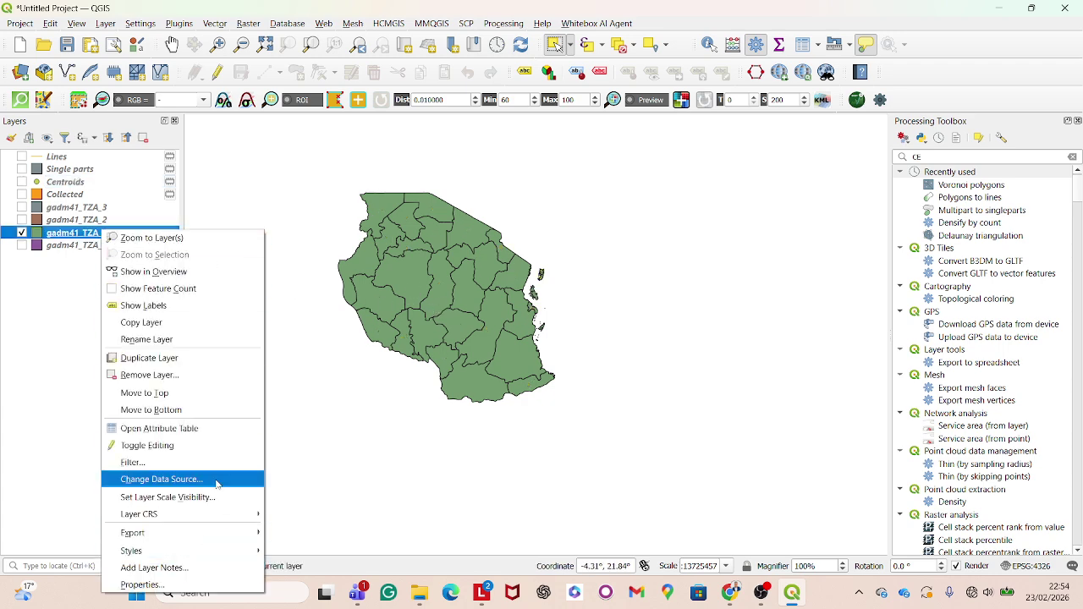
click(218, 433)
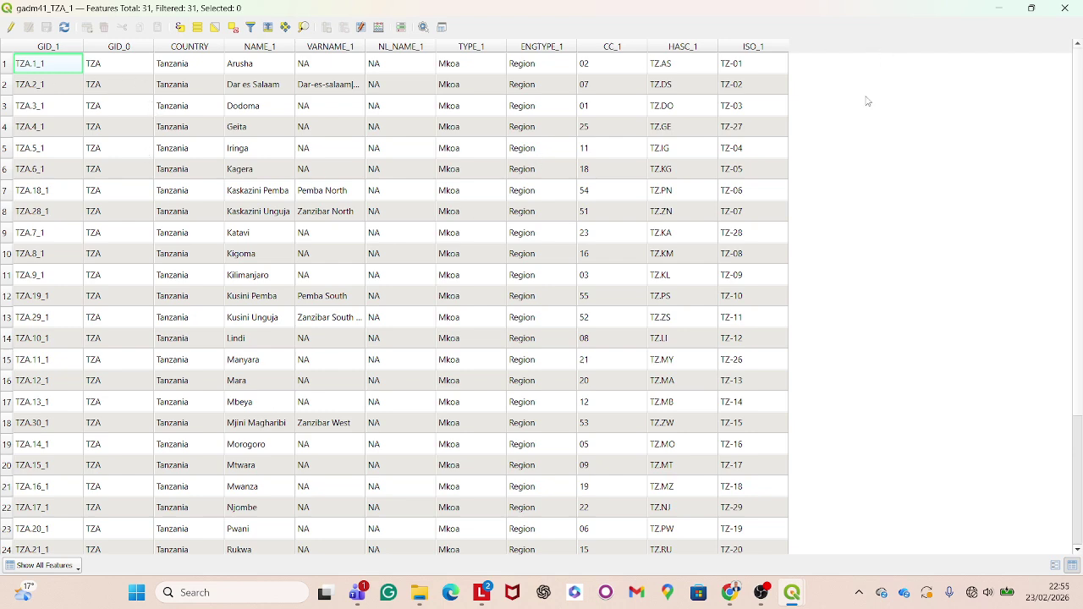
click(1064, 8)
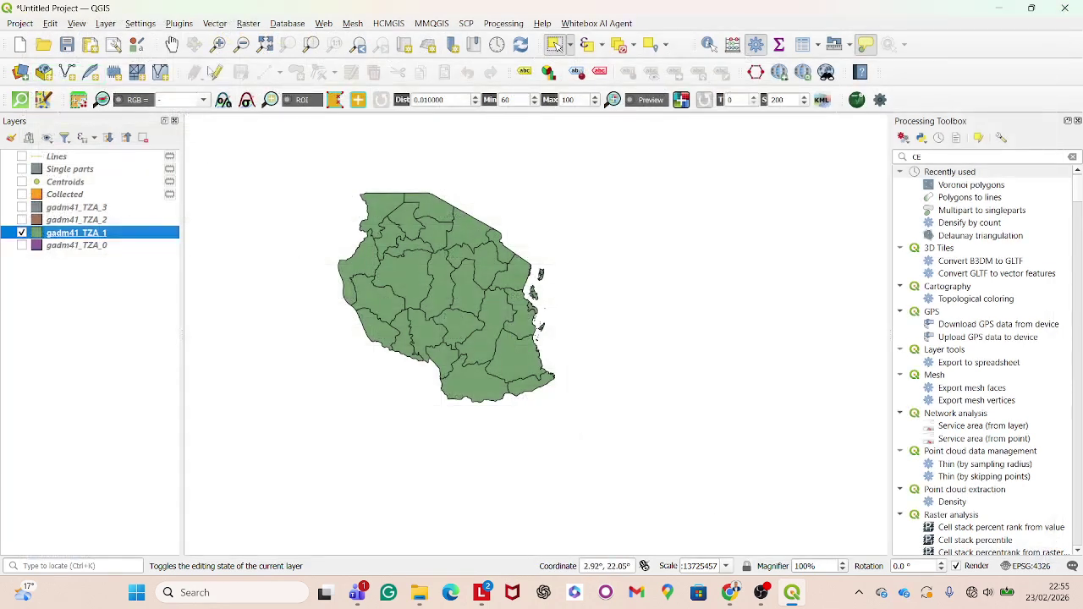
Step: Run Add Geometry Attributes on gadm41_TZA_1 using the layer CRS with a temporary layer as output, and close the dialog
click(214, 24)
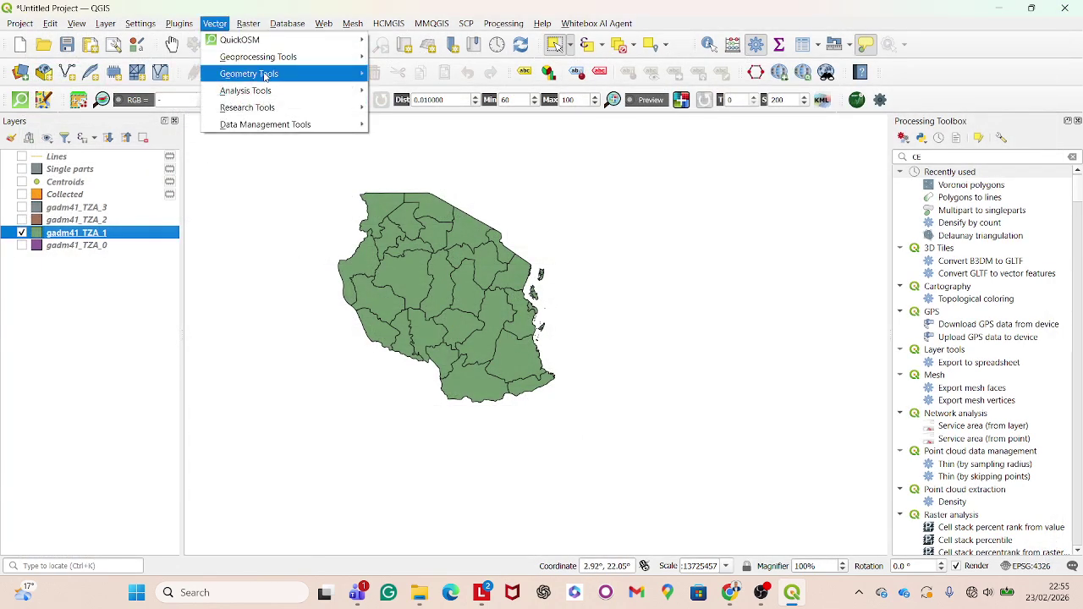
mouse_move(271, 74)
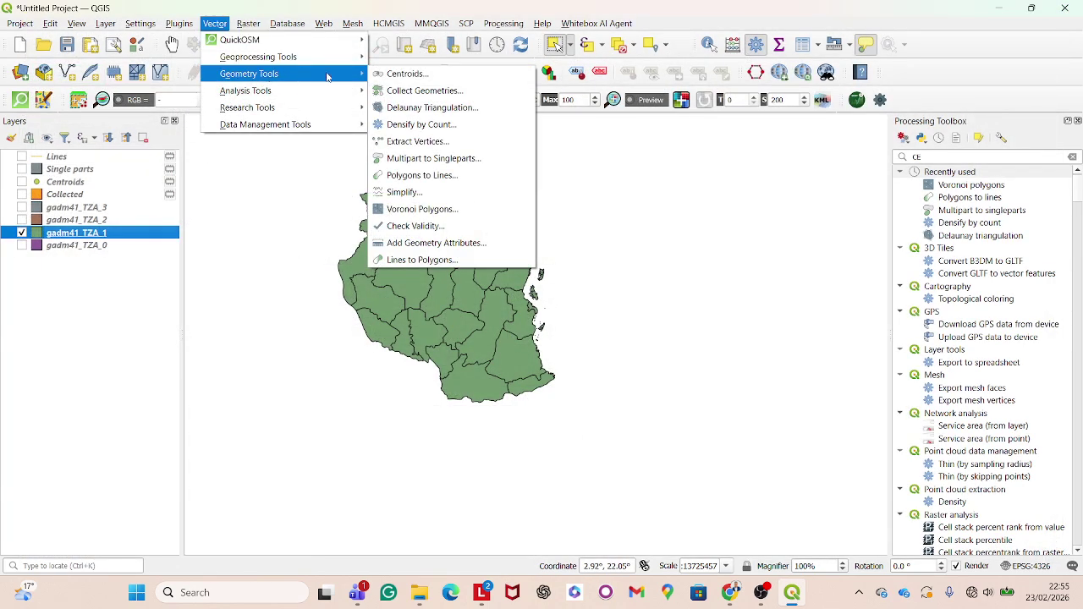
click(449, 245)
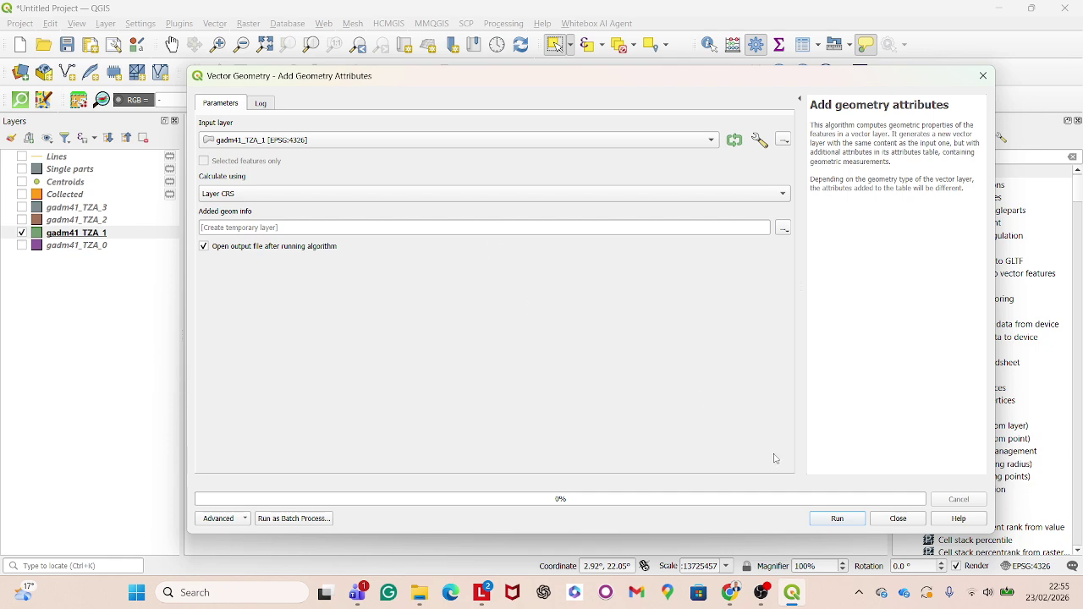
click(838, 519)
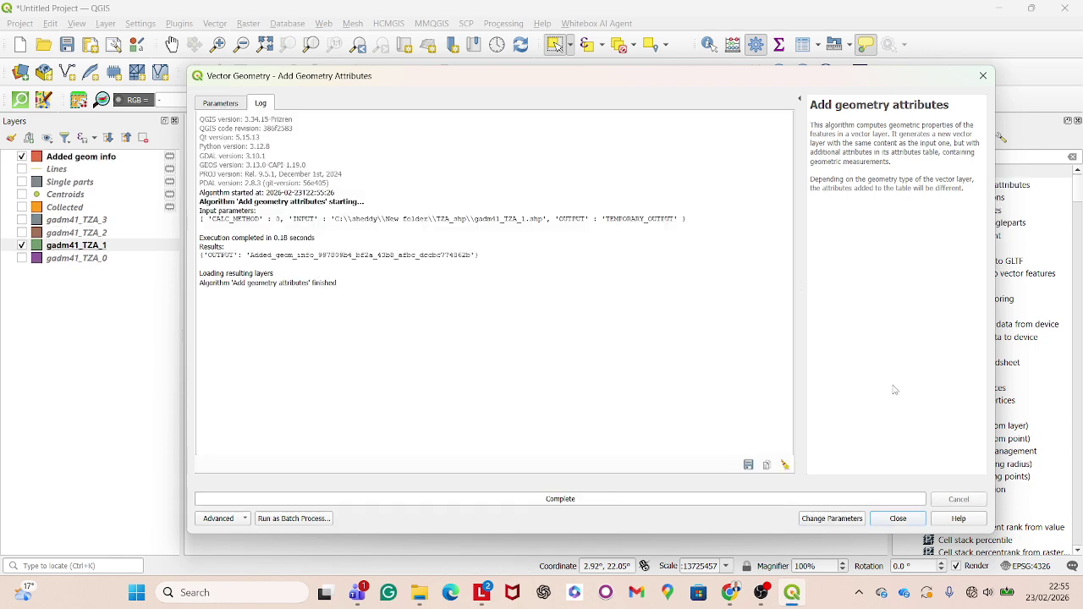
click(982, 76)
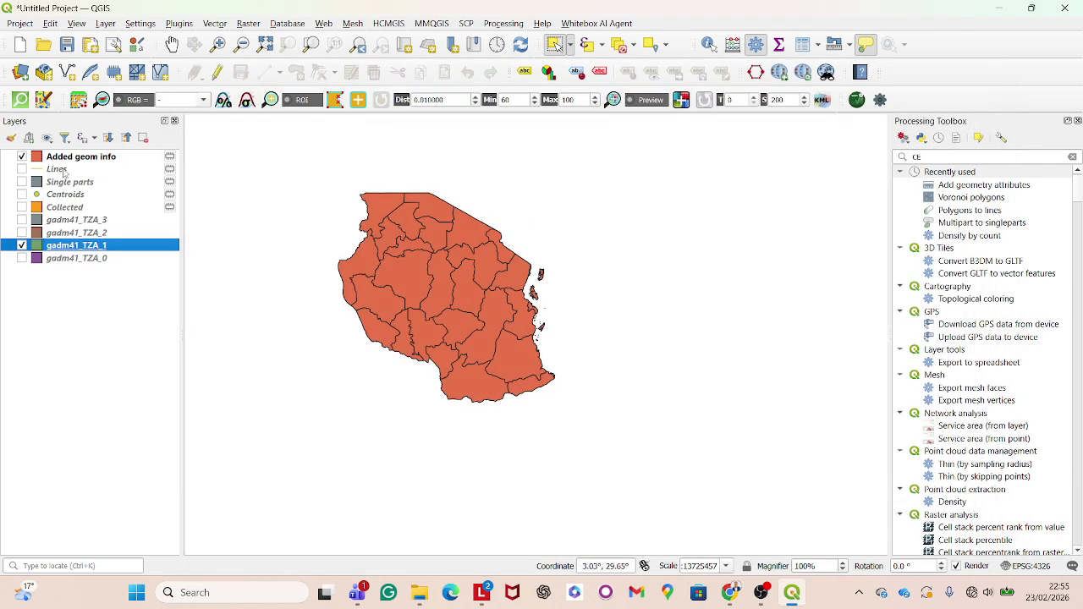
Step: Review the added geometry fields in the Added geom info layer's attribute table, and close the table
right_click(89, 161)
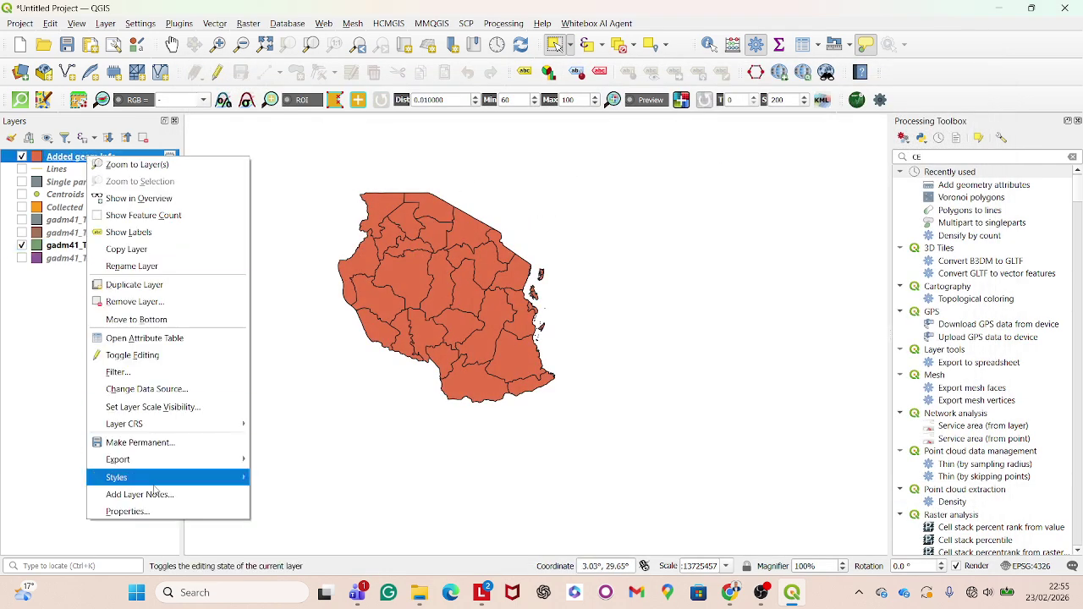
click(188, 338)
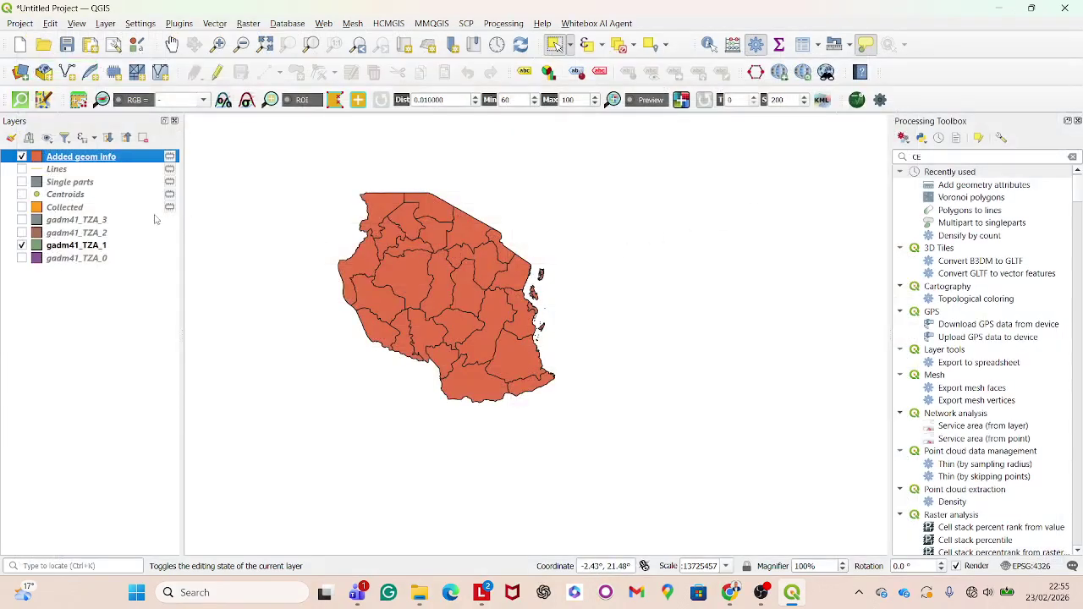
right_click(85, 246)
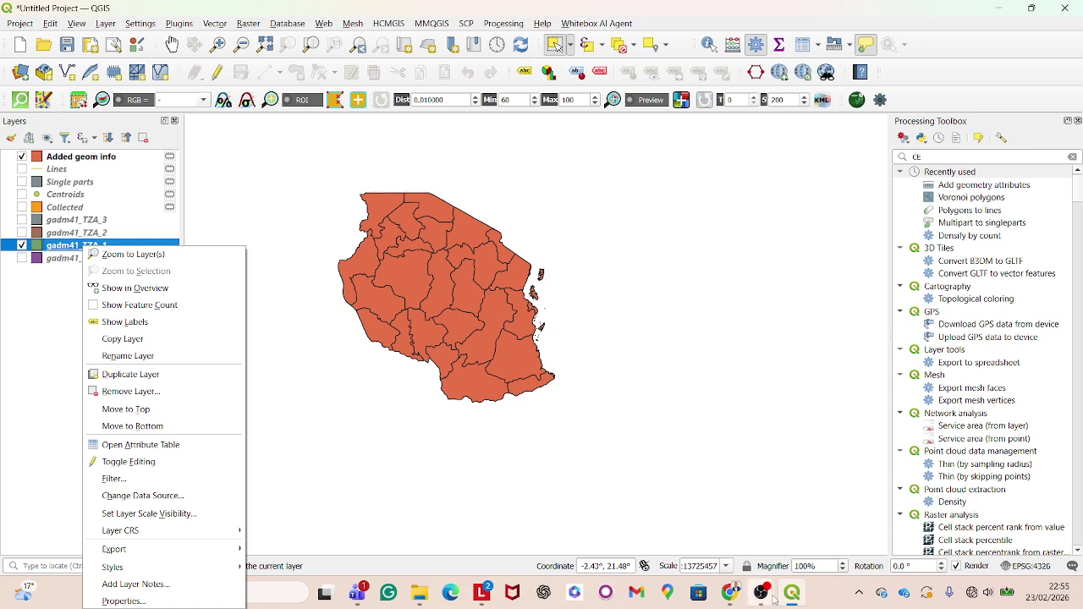
mouse_move(772, 599)
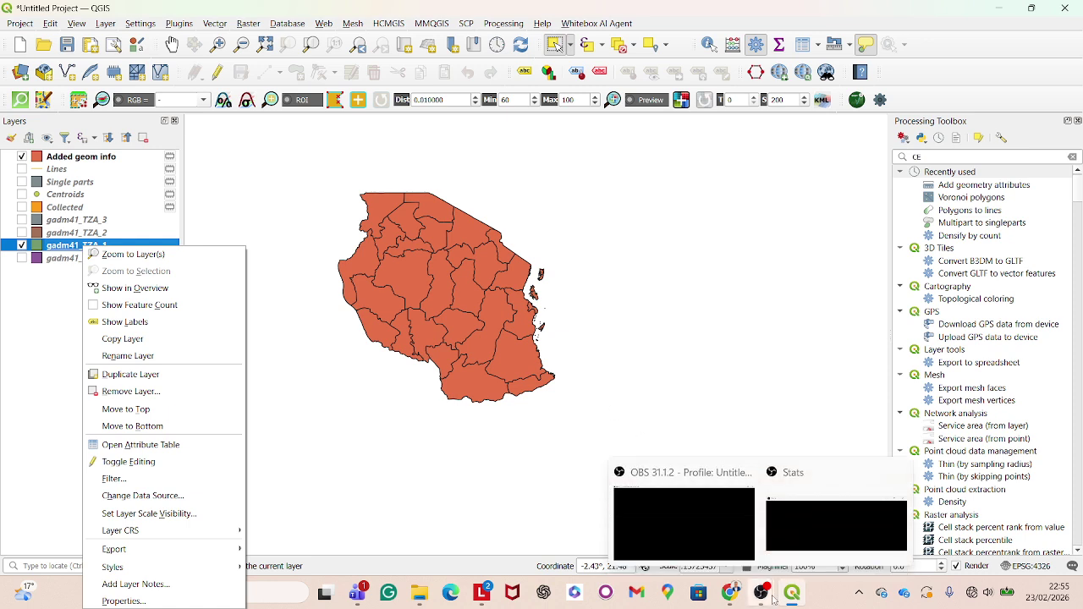